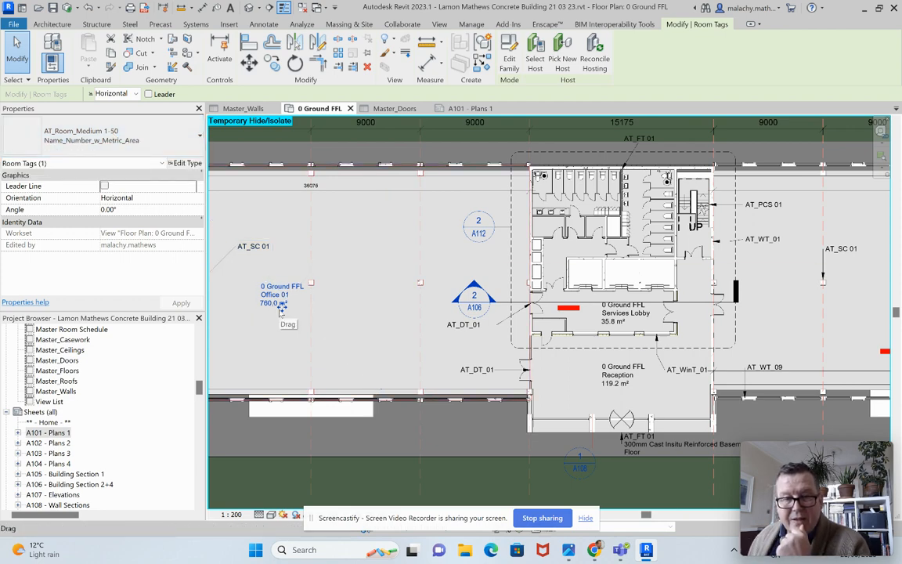
Step: Switch the Office 01 room tag to the AT_Room_Medium Name_Number_w_Metric_Area type, then back to the AT_Room_Medium 1-50 version
{"action": "left_click", "coordinate": [136, 141]}
{"action": "left_click", "coordinate": [105, 416]}
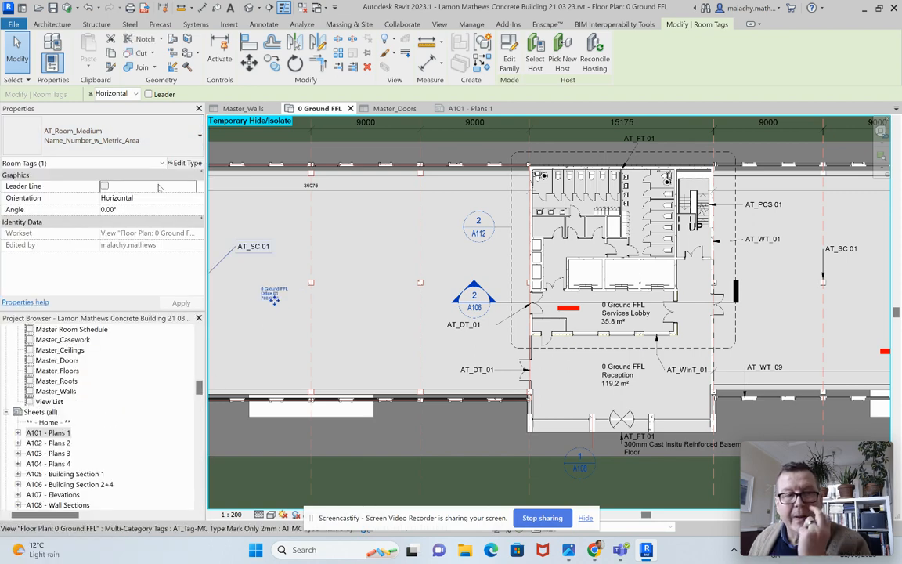
{"action": "left_click", "coordinate": [125, 137]}
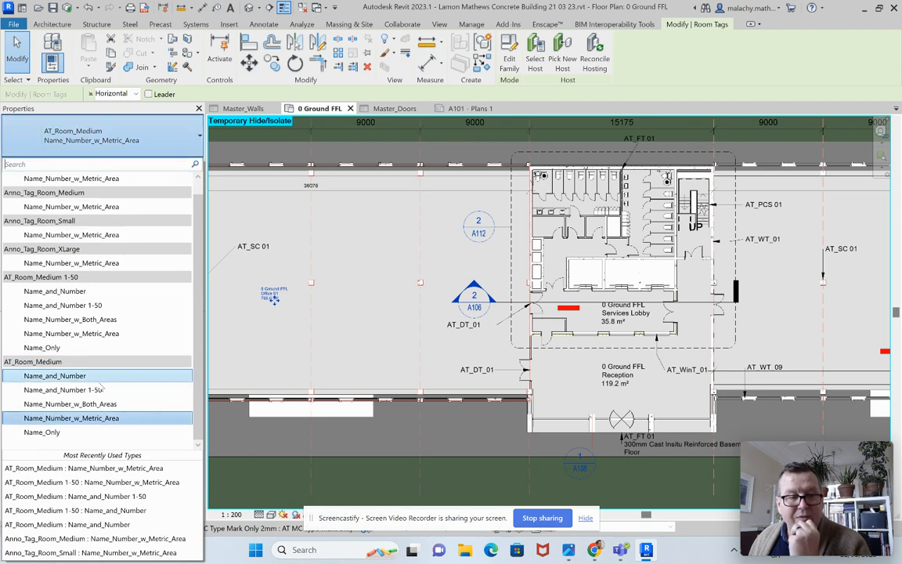
{"action": "left_click", "coordinate": [99, 333]}
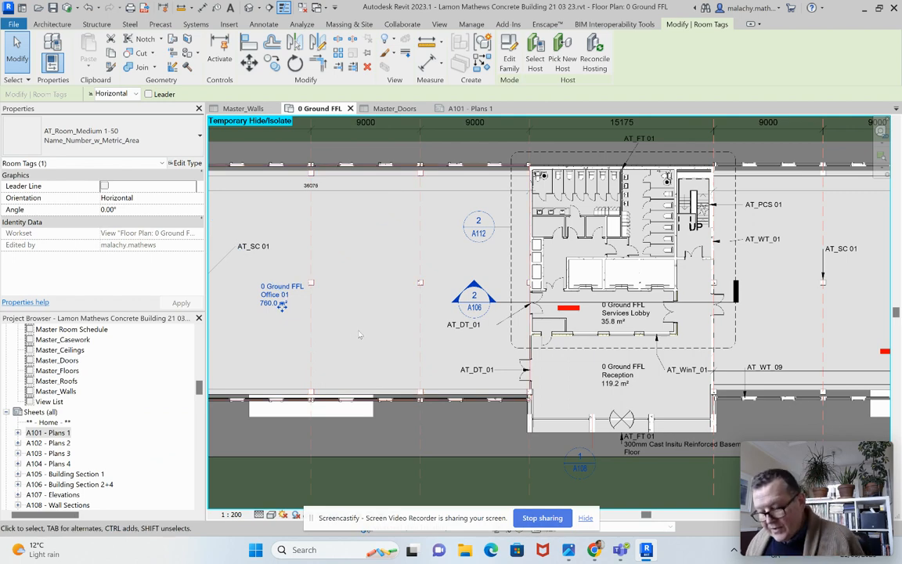
Step: Examine how the Office 01 room tag reads on the ground floor plan and on sheet A101 - Plans 1
{"action": "scroll", "coordinate": [365, 335], "scroll_direction": "down", "scroll_amount": 2}
{"action": "middle_click_drag", "start_coordinate": [396, 341], "coordinate": [416, 344]}
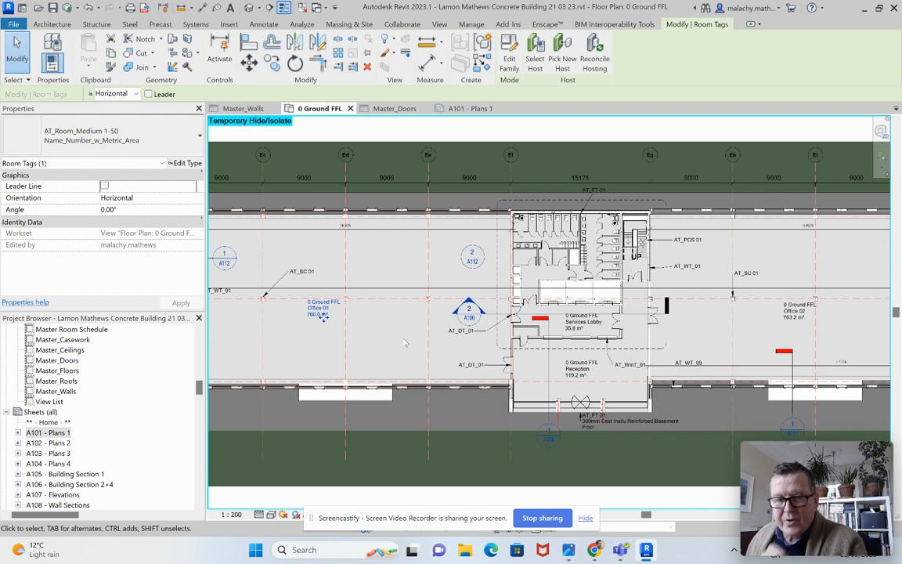
{"action": "middle_click_drag", "start_coordinate": [415, 344], "coordinate": [487, 321]}
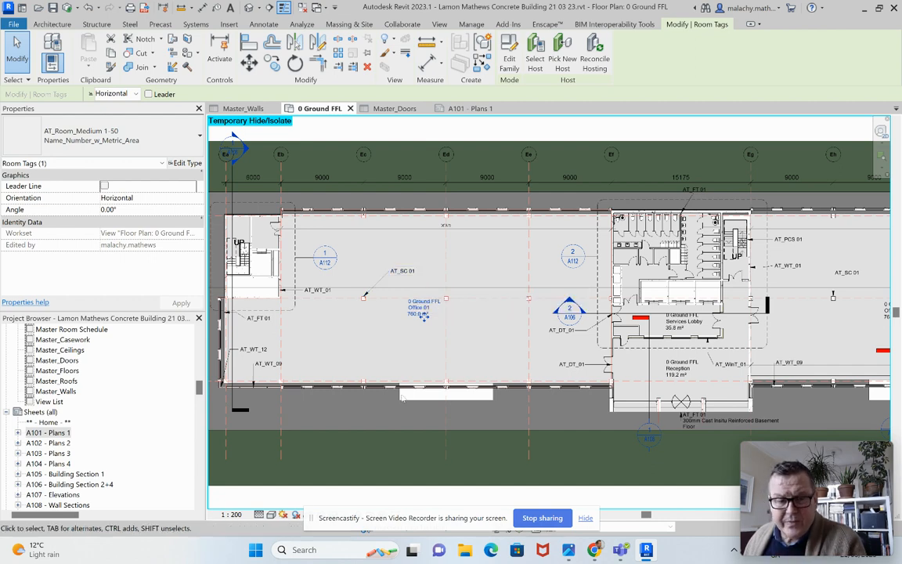
{"action": "left_click", "coordinate": [464, 109]}
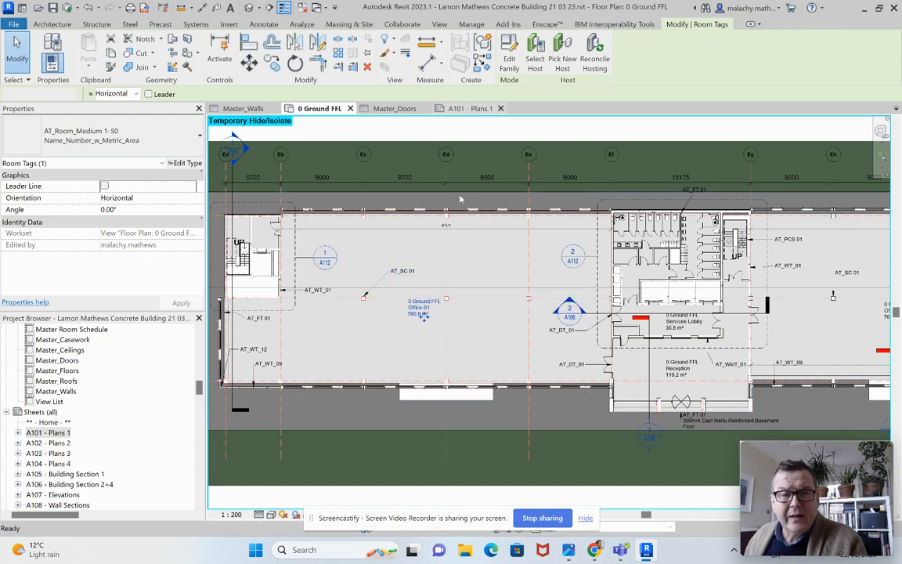
{"action": "scroll", "coordinate": [457, 297], "scroll_direction": "up", "scroll_amount": 4}
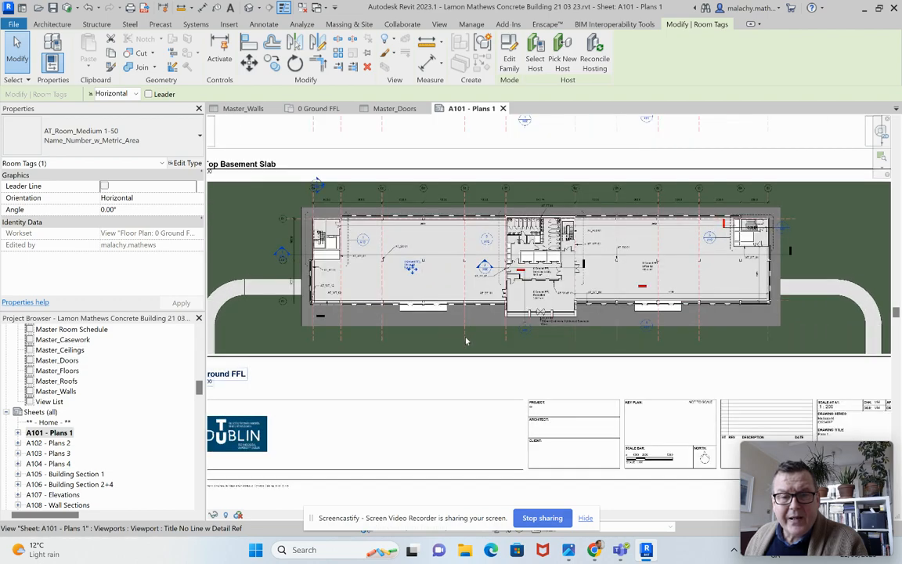
{"action": "middle_click_drag", "start_coordinate": [467, 340], "coordinate": [482, 386]}
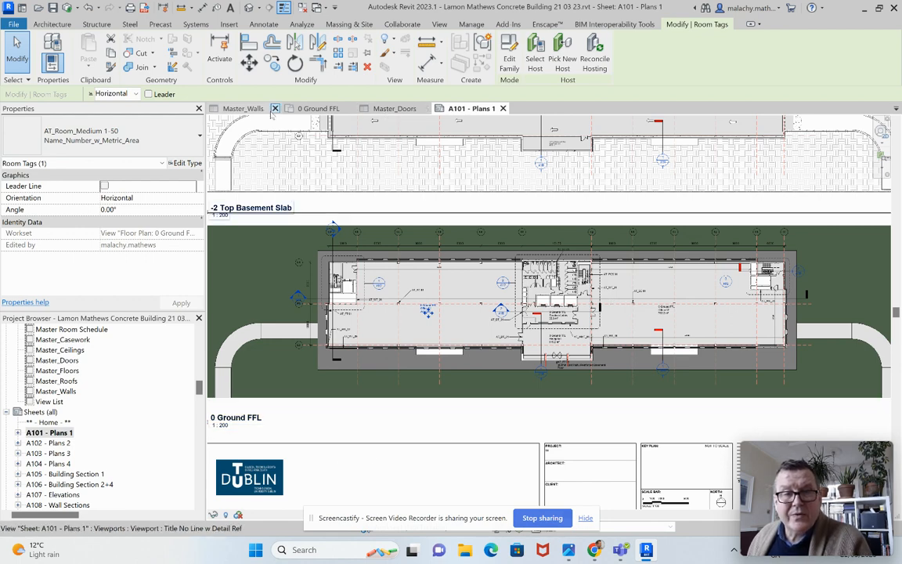
Step: Sort the Master_Doors schedule by Type Mark instead of Level
{"action": "left_click", "coordinate": [393, 108]}
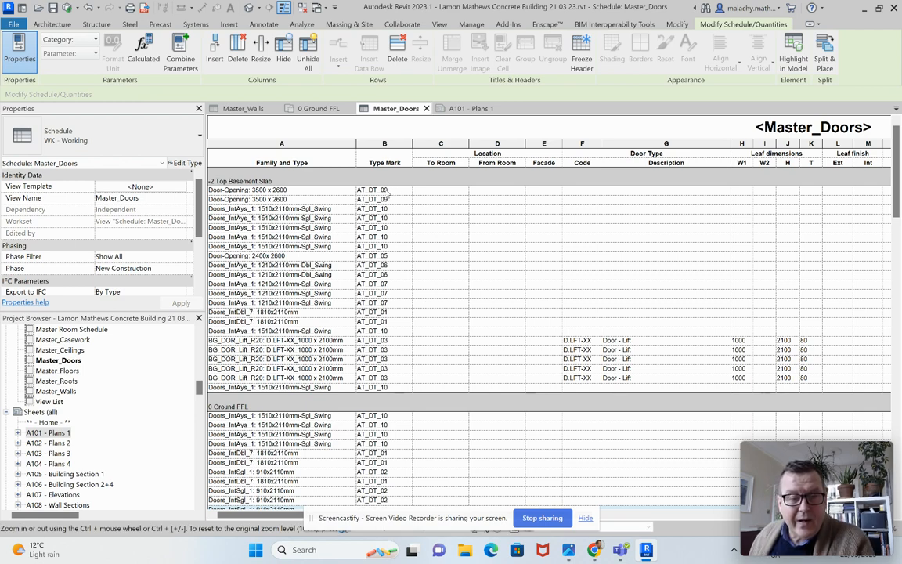
{"action": "scroll", "coordinate": [398, 293], "scroll_direction": "down", "scroll_amount": 4}
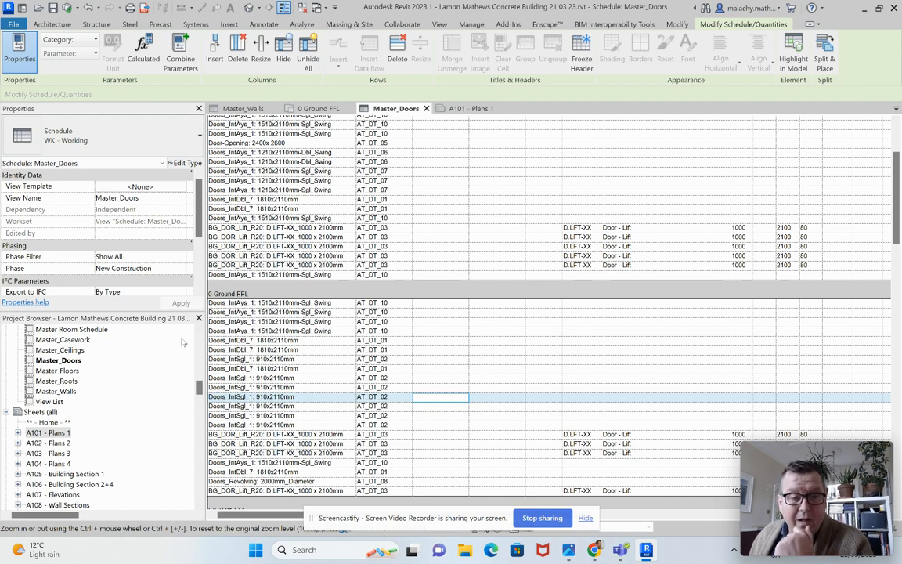
{"action": "scroll", "coordinate": [121, 252], "scroll_direction": "down", "scroll_amount": 2}
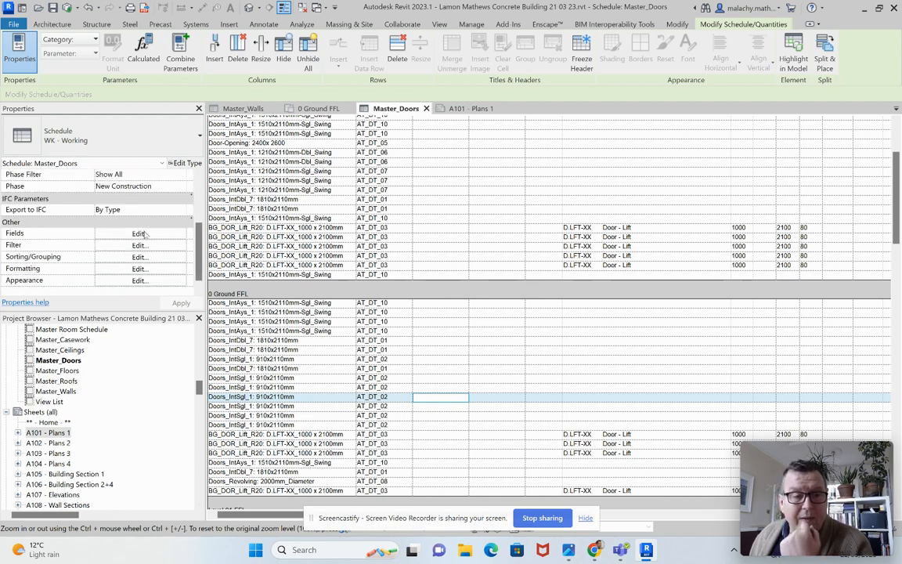
{"action": "left_click", "coordinate": [139, 234]}
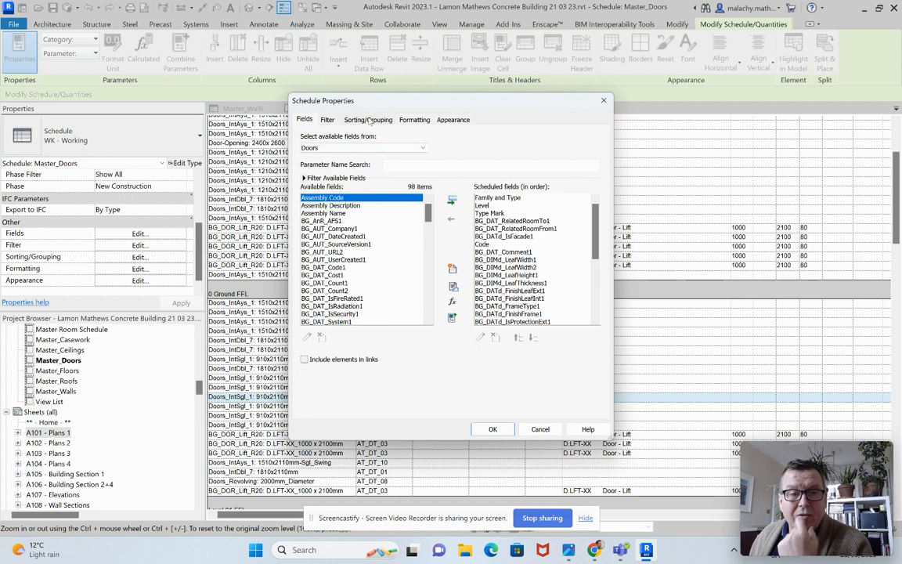
{"action": "left_click", "coordinate": [368, 119]}
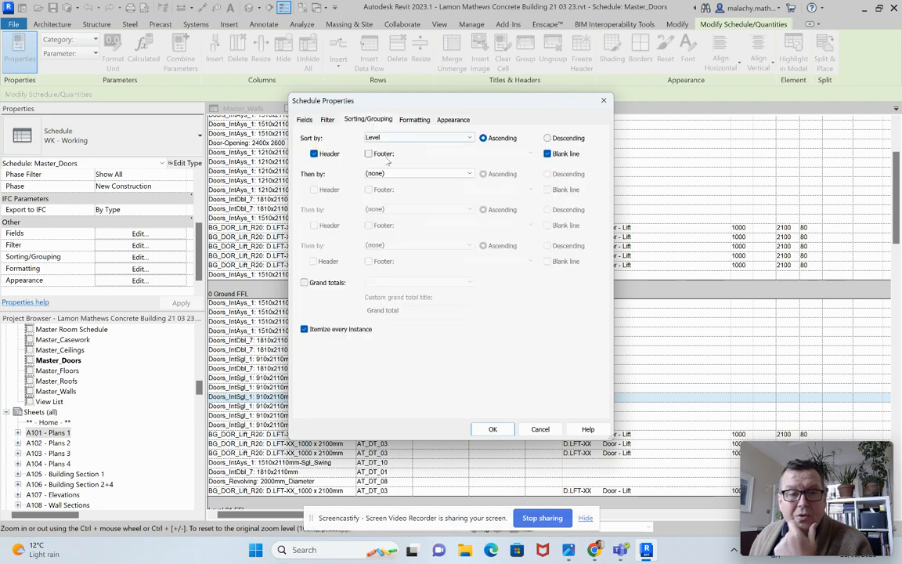
{"action": "left_click", "coordinate": [456, 138]}
{"action": "left_click", "coordinate": [427, 152]}
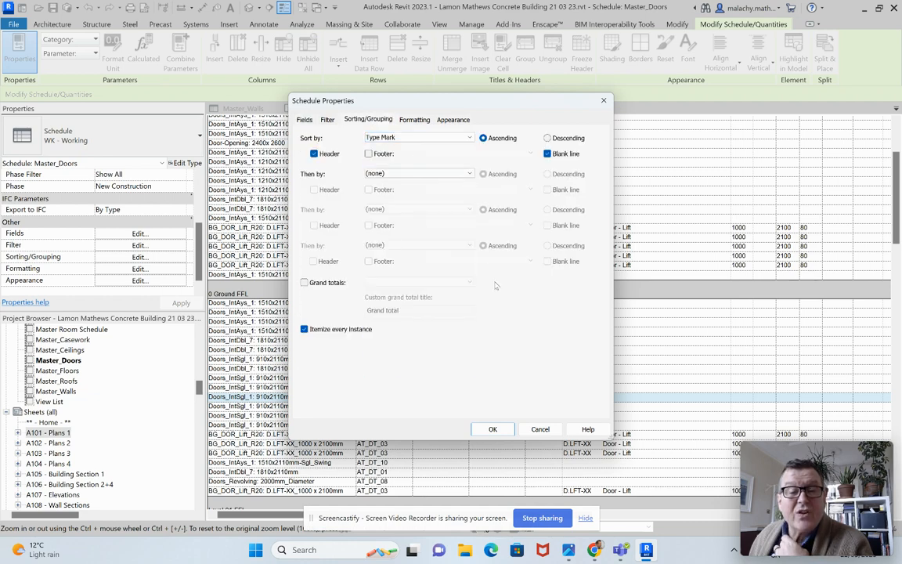
{"action": "left_click", "coordinate": [497, 429]}
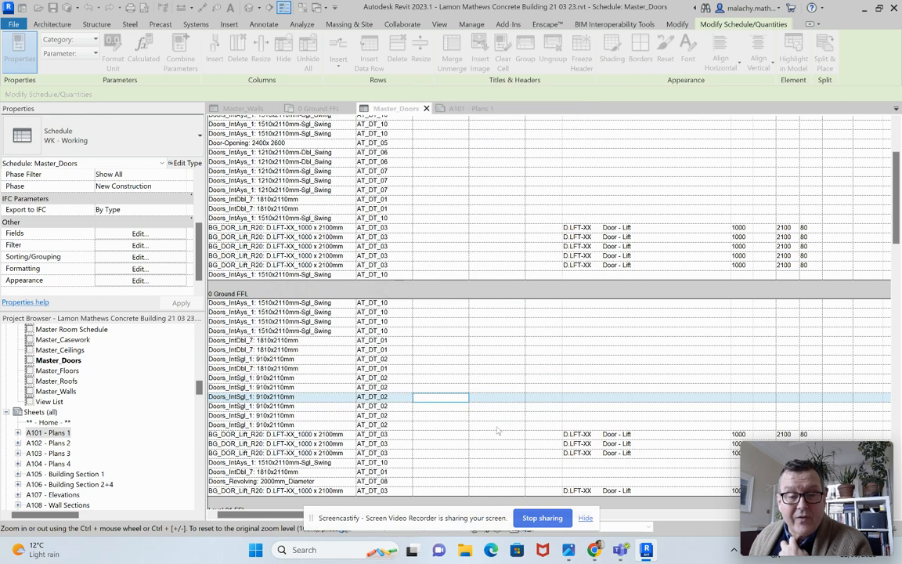
Step: Review the door types listed under each type mark throughout the Master_Doors schedule
{"action": "scroll", "coordinate": [463, 368], "scroll_direction": "up", "scroll_amount": 4}
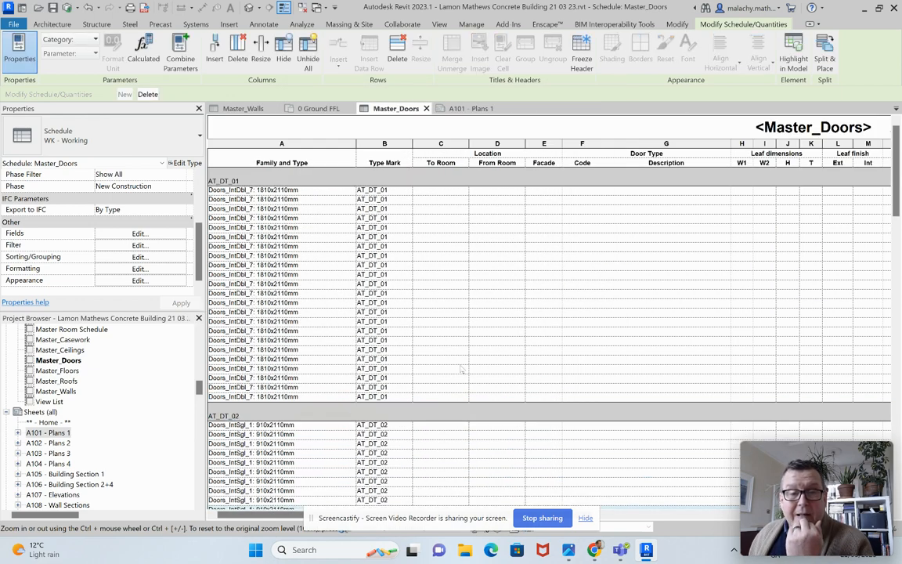
{"action": "scroll", "coordinate": [397, 198], "scroll_direction": "down", "scroll_amount": 10}
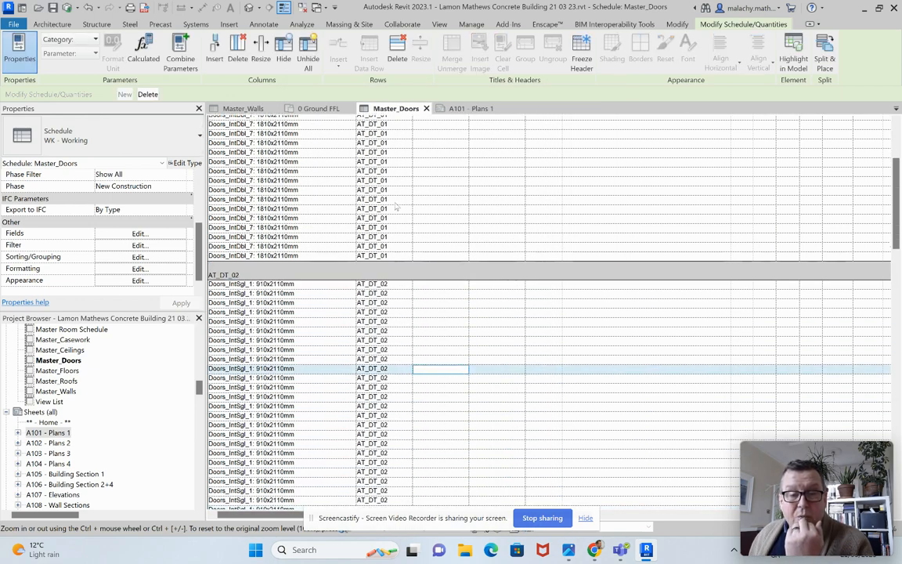
{"action": "scroll", "coordinate": [406, 299], "scroll_direction": "down", "scroll_amount": 10}
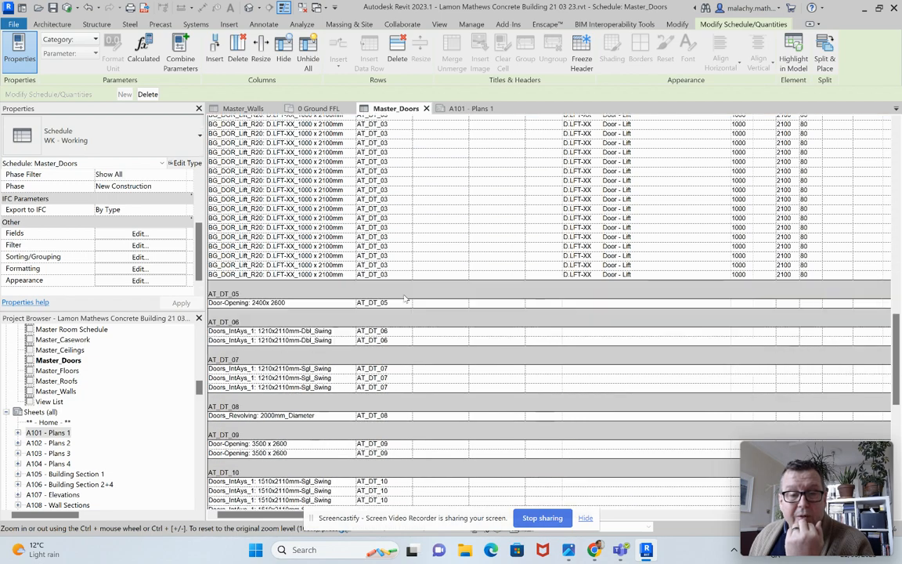
{"action": "scroll", "coordinate": [406, 299], "scroll_direction": "up", "scroll_amount": 3}
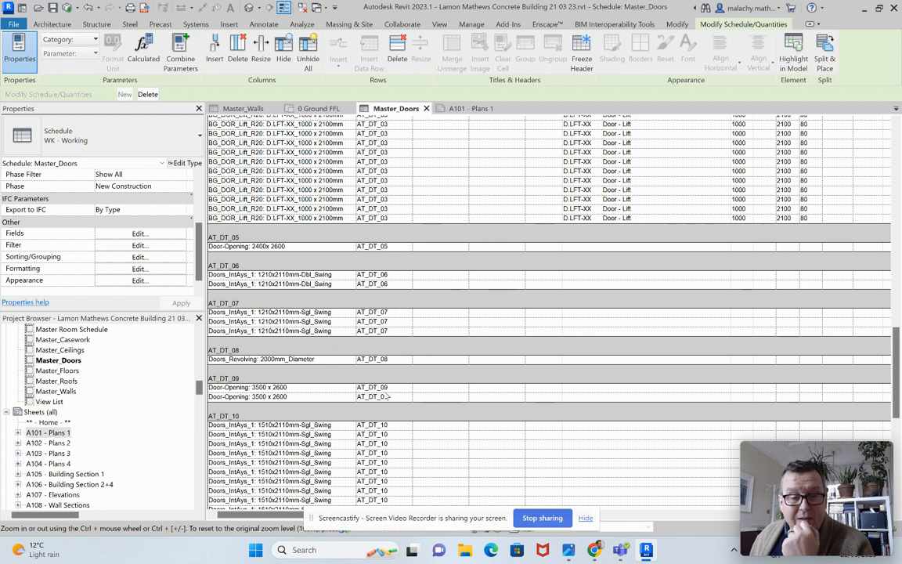
{"action": "scroll", "coordinate": [403, 396], "scroll_direction": "down", "scroll_amount": 10}
{"action": "scroll", "coordinate": [404, 395], "scroll_direction": "down", "scroll_amount": 1}
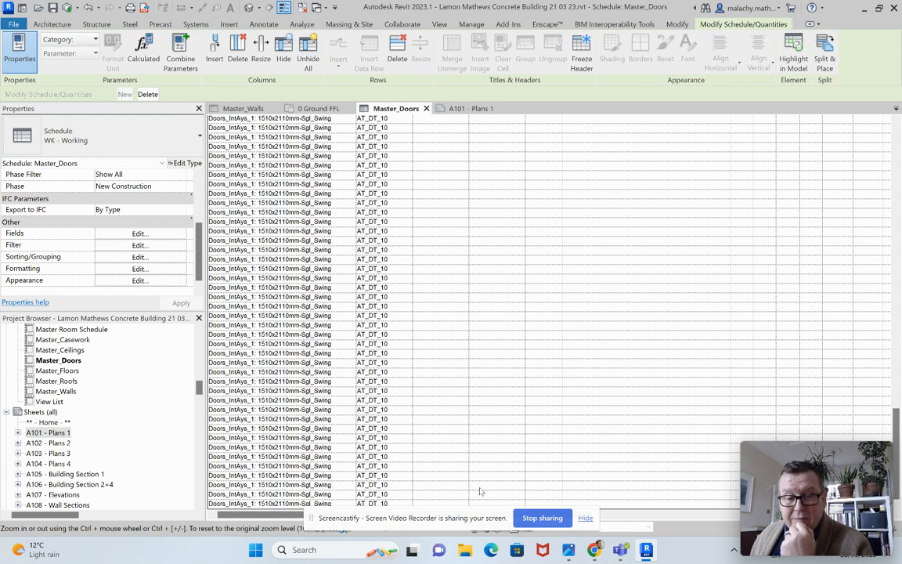
{"action": "left_click", "coordinate": [869, 410]}
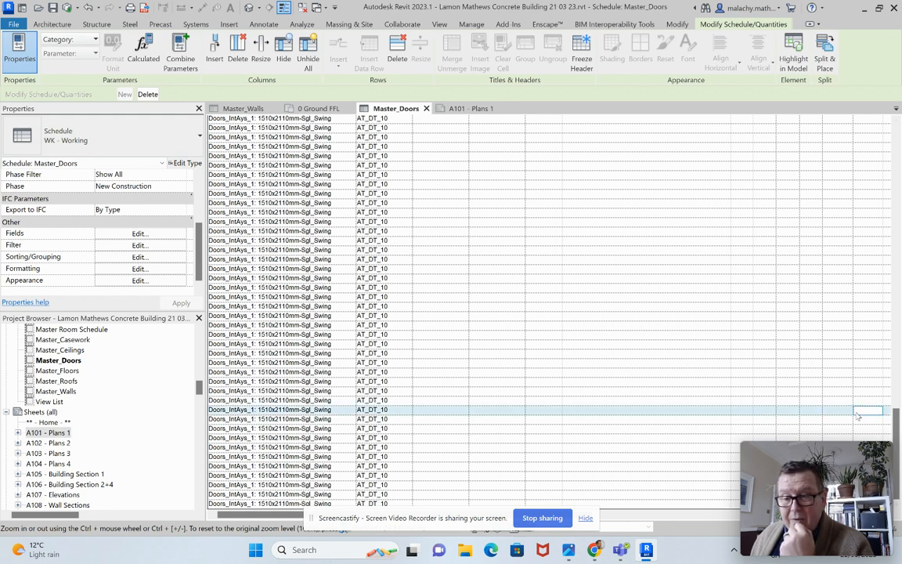
{"action": "scroll", "coordinate": [494, 407], "scroll_direction": "up", "scroll_amount": 5}
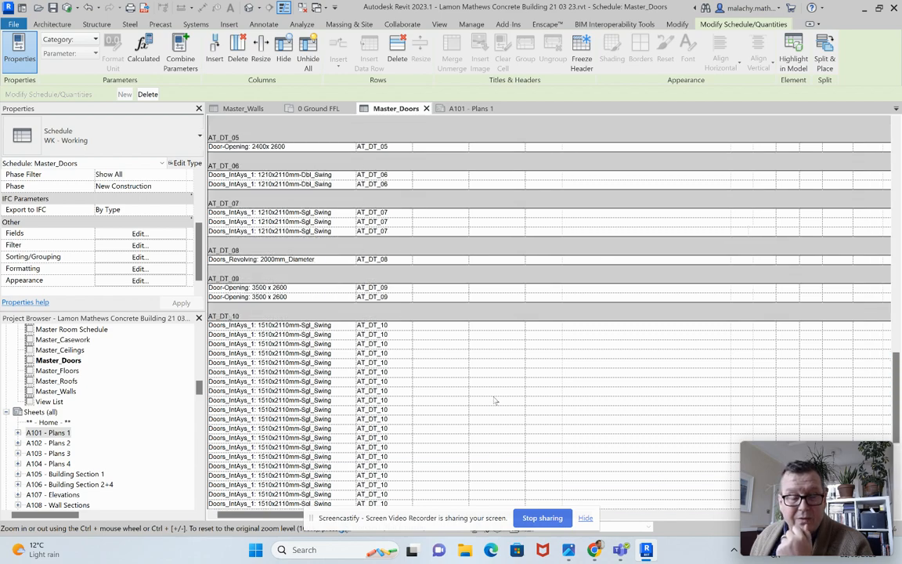
{"action": "scroll", "coordinate": [425, 367], "scroll_direction": "up", "scroll_amount": 2}
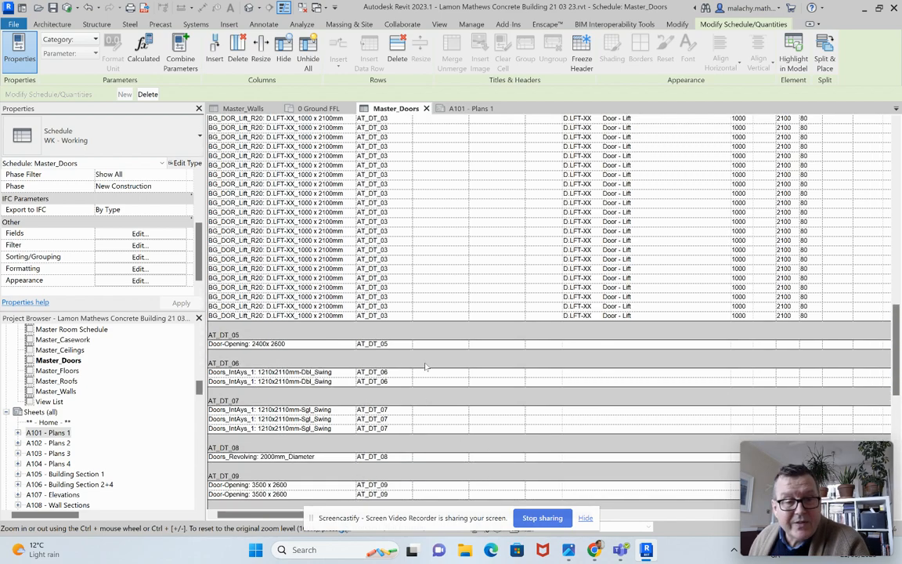
{"action": "scroll", "coordinate": [425, 367], "scroll_direction": "up", "scroll_amount": 20}
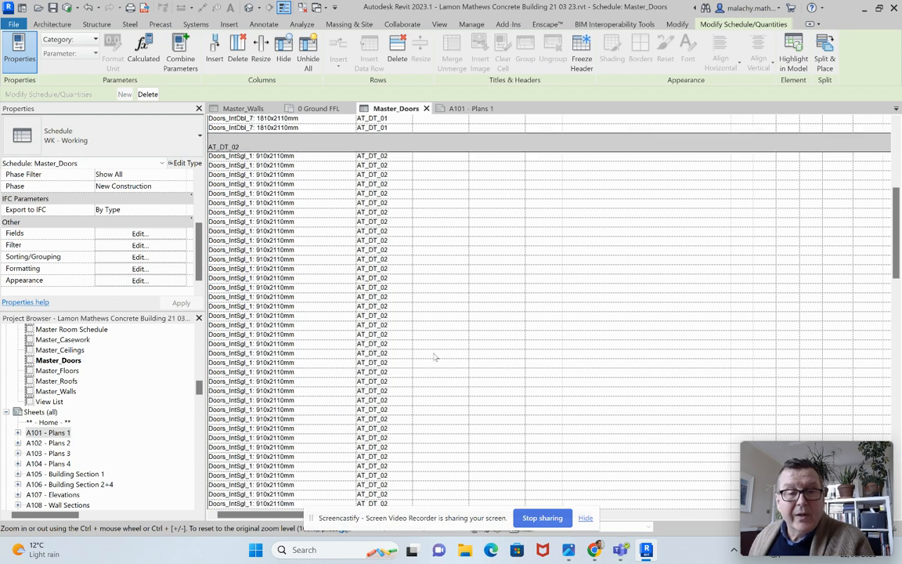
{"action": "scroll", "coordinate": [435, 357], "scroll_direction": "up", "scroll_amount": 3}
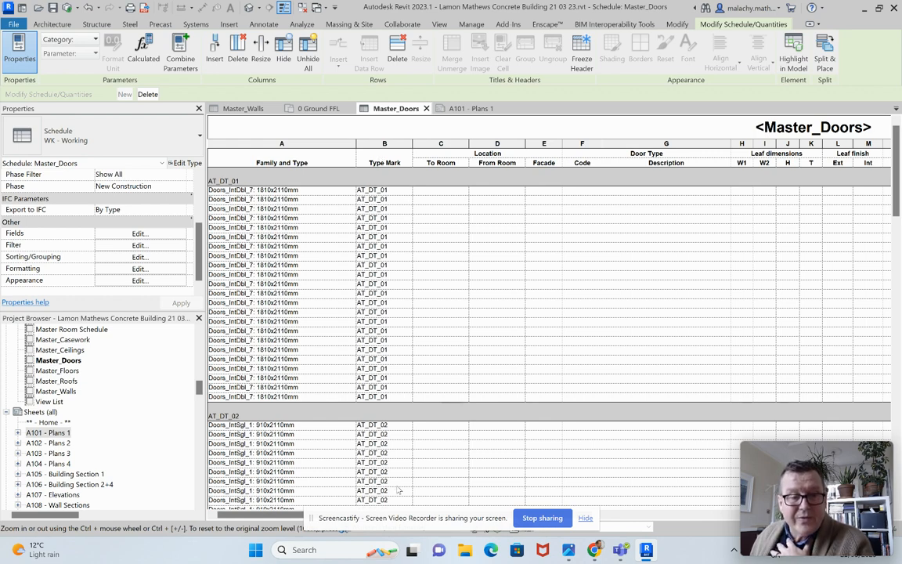
Step: On the 0 Ground FFL plan, place a multi-category type mark tag with an attached leader on the double door above the Services Lobby
{"action": "left_click", "coordinate": [332, 109]}
{"action": "scroll", "coordinate": [629, 340], "scroll_direction": "up", "scroll_amount": 3}
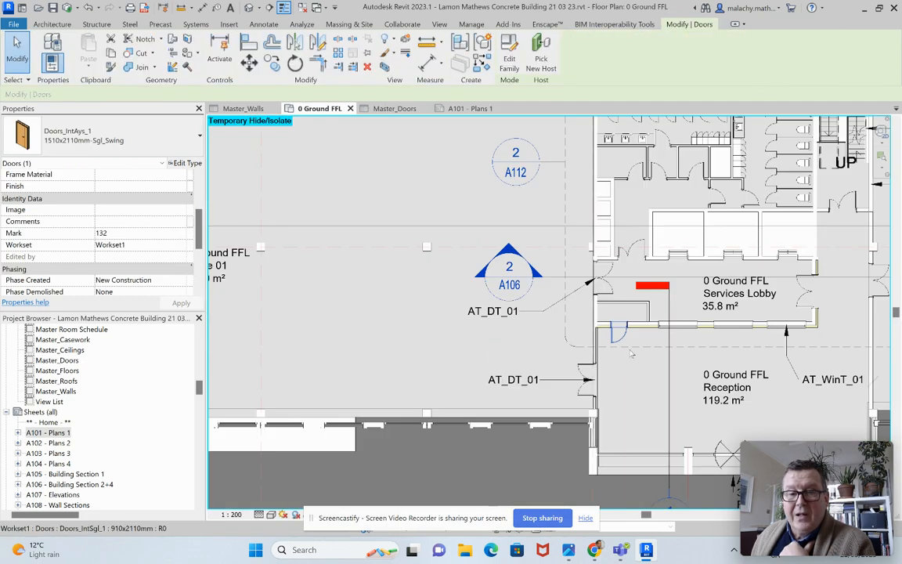
{"action": "scroll", "coordinate": [631, 354], "scroll_direction": "up", "scroll_amount": 2}
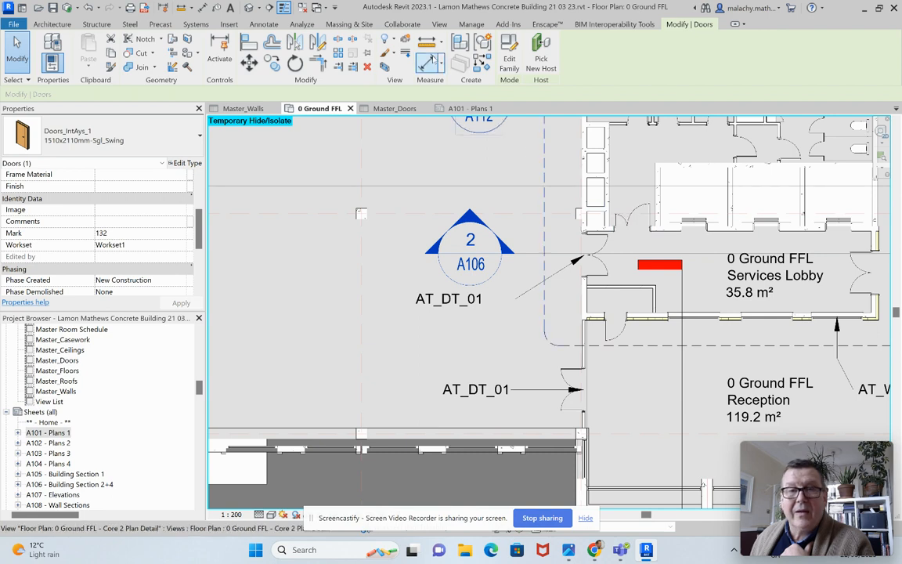
{"action": "left_click", "coordinate": [402, 24]}
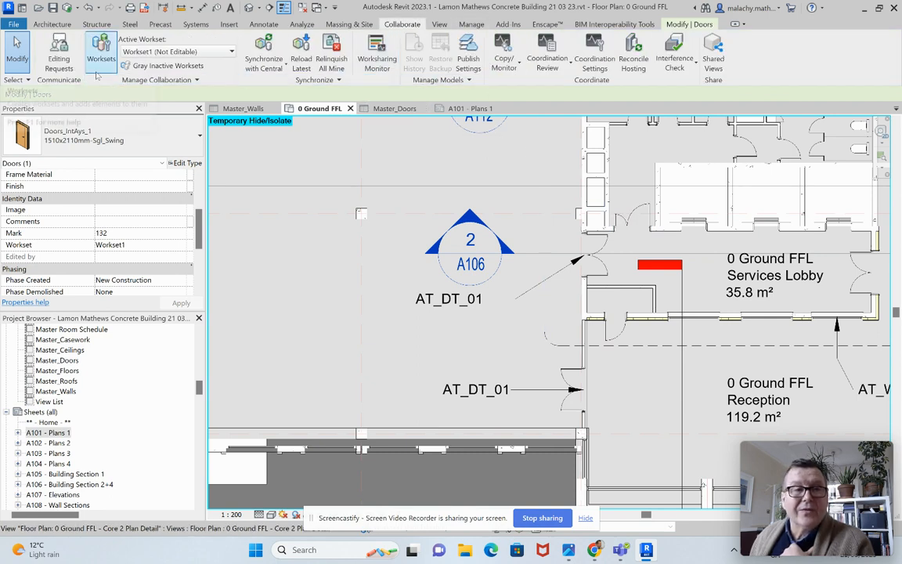
{"action": "left_click", "coordinate": [264, 24]}
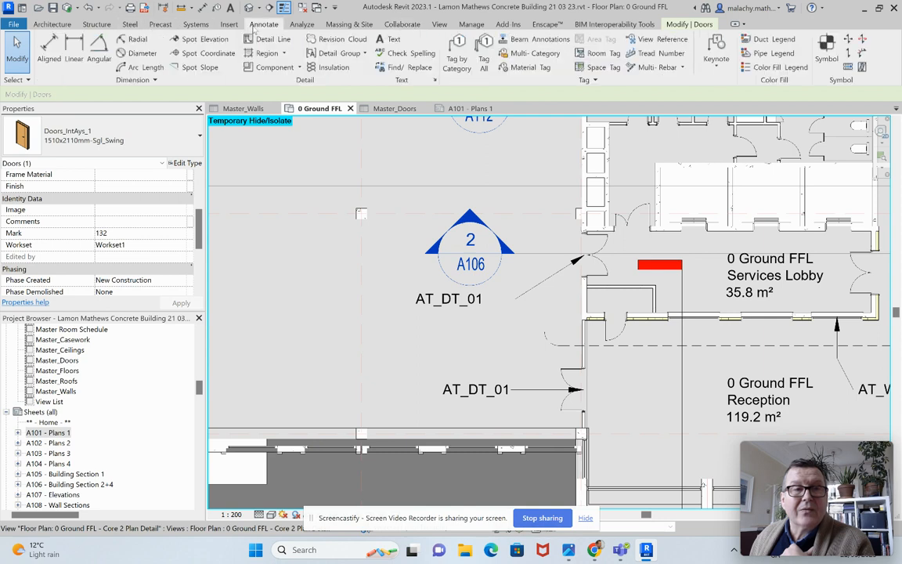
{"action": "left_click", "coordinate": [507, 54]}
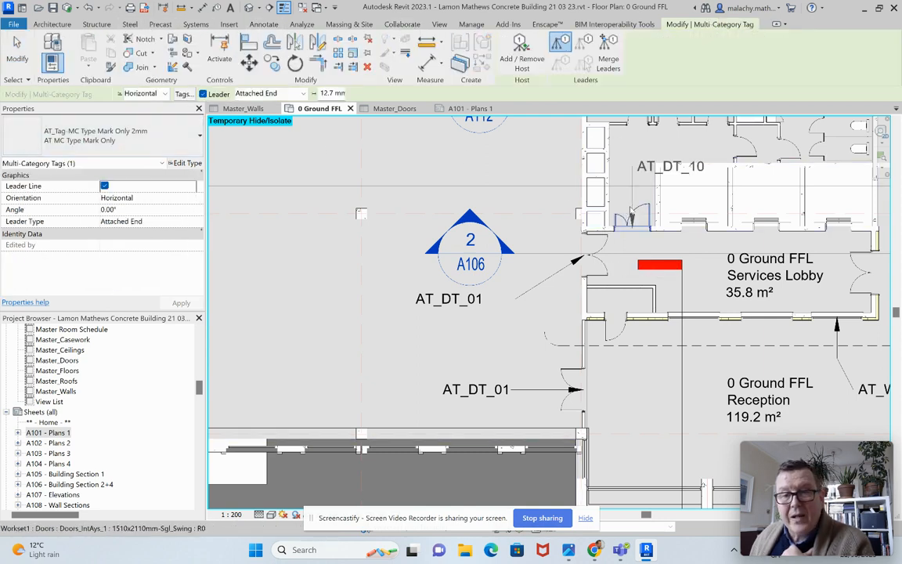
{"action": "scroll", "coordinate": [518, 198], "scroll_direction": "down", "scroll_amount": 2}
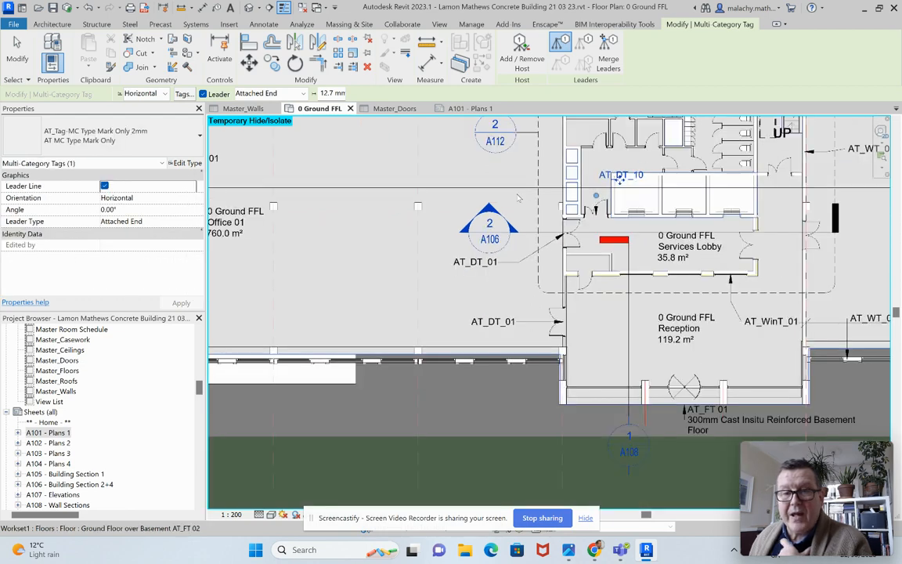
{"action": "scroll", "coordinate": [518, 198], "scroll_direction": "down", "scroll_amount": 2}
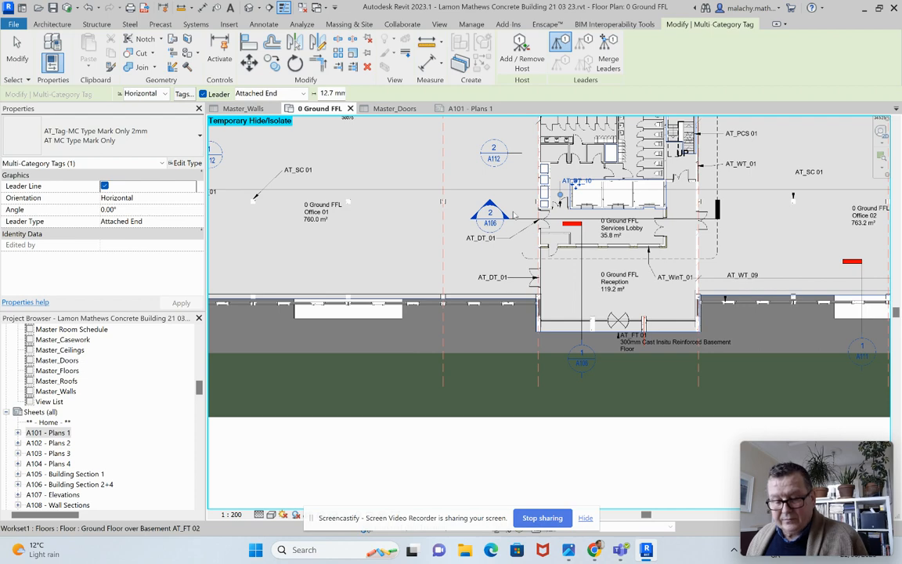
{"action": "key", "text": "Escape"}
{"action": "key", "text": "Escape"}
Step: Give the door tag above the Services Lobby a Free End leader, move it outside the core wall, and level its leader shoulder with the text
{"action": "scroll", "coordinate": [564, 190], "scroll_direction": "up", "scroll_amount": 2}
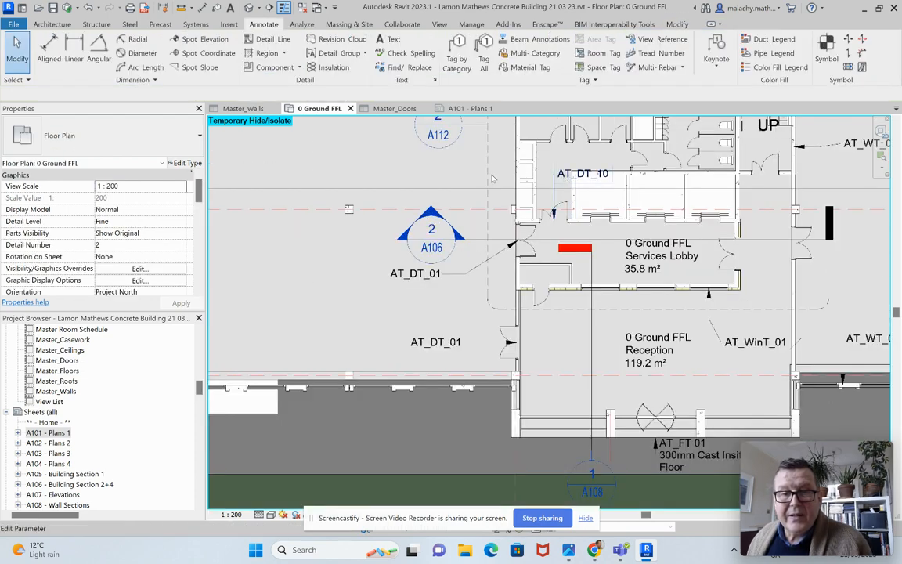
{"action": "left_click", "coordinate": [581, 174]}
{"action": "left_click", "coordinate": [182, 222]}
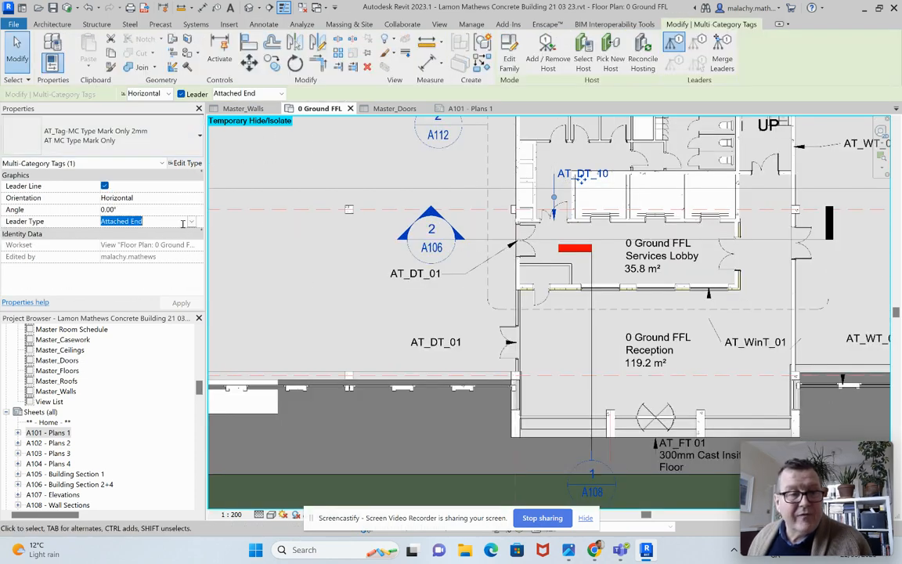
{"action": "left_click", "coordinate": [168, 222]}
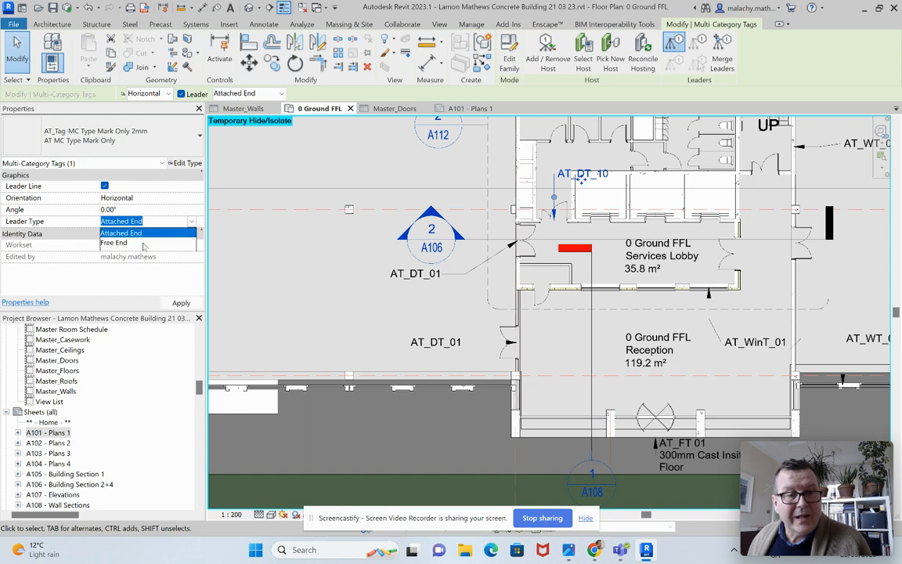
{"action": "left_click", "coordinate": [143, 243]}
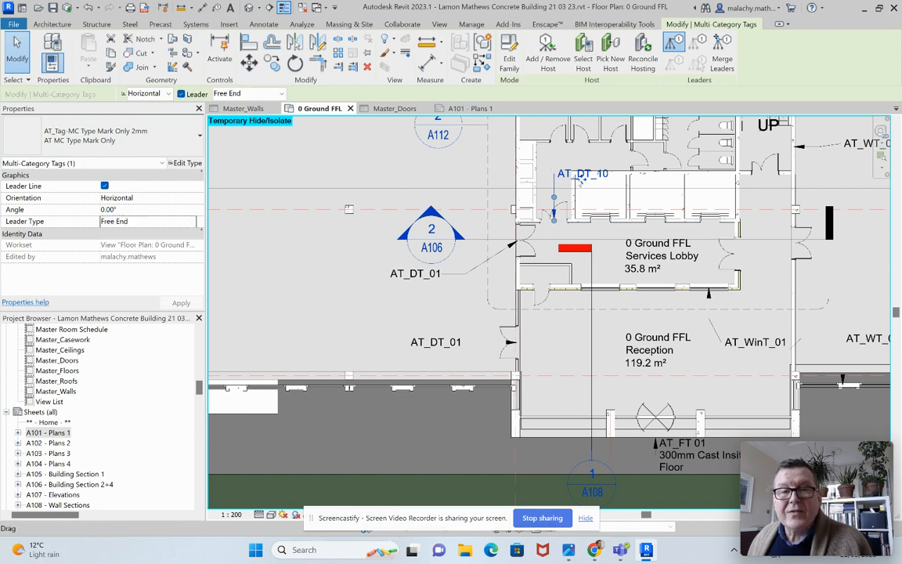
{"action": "left_click_drag", "start_coordinate": [581, 179], "coordinate": [453, 178]}
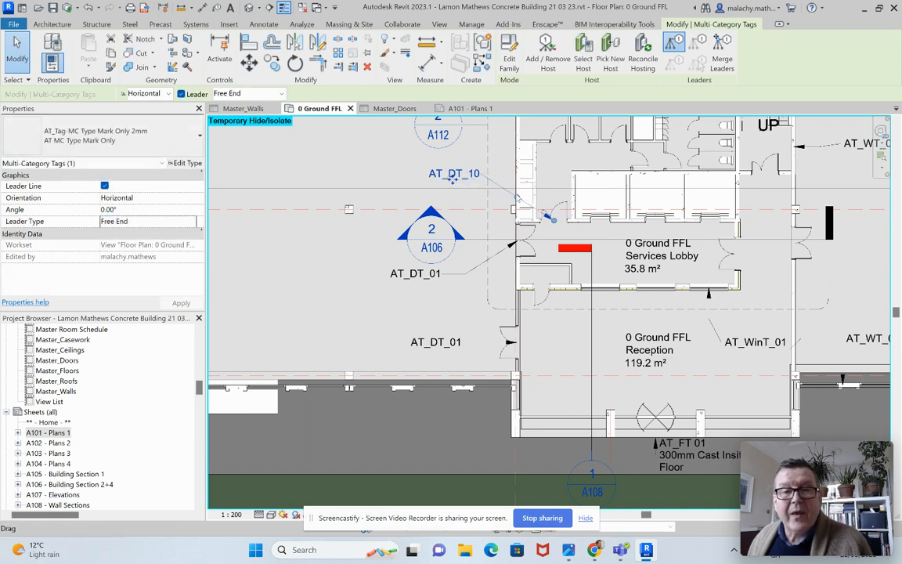
{"action": "left_click_drag", "start_coordinate": [518, 198], "coordinate": [503, 174]}
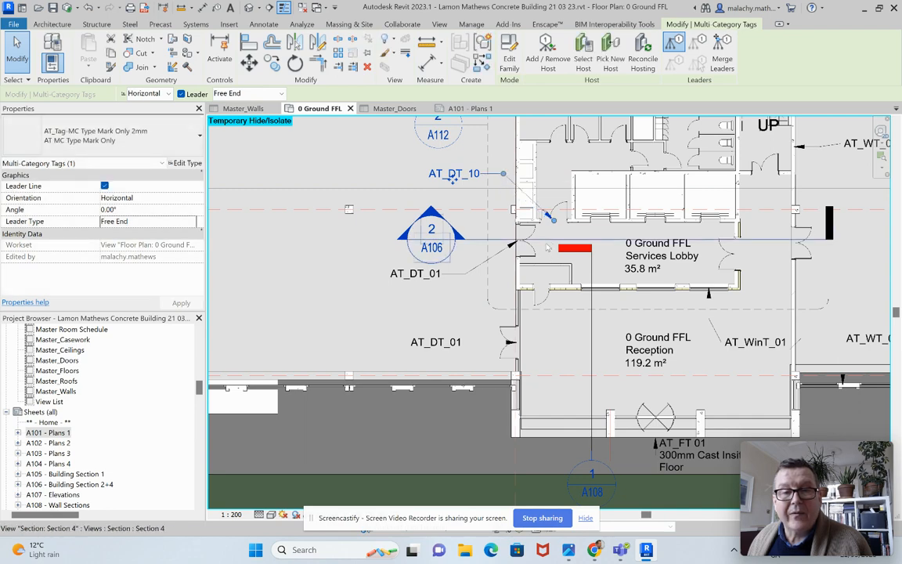
Step: Align the two AT_DT_01 door tags beside the Services Lobby and Reception vertically under the AT_DT_10 tag
{"action": "left_click", "coordinate": [493, 238]}
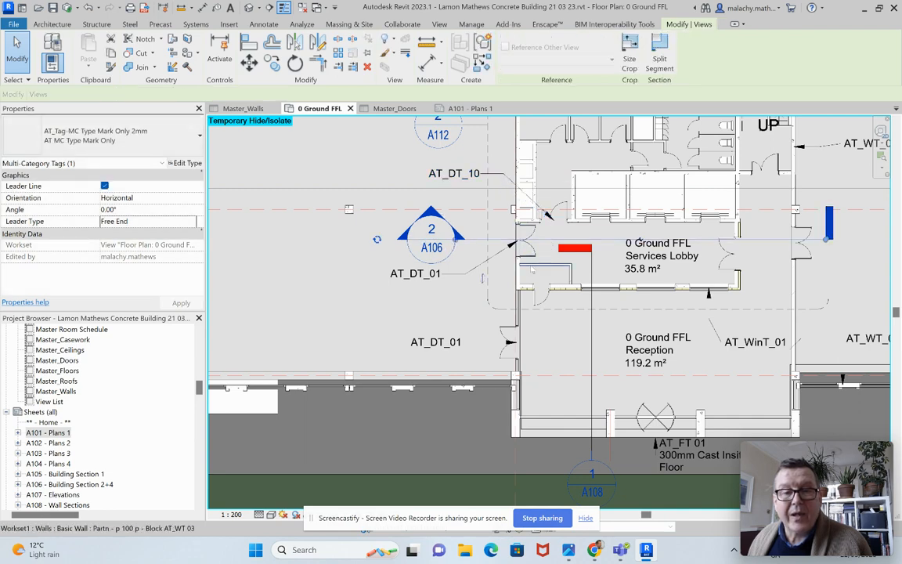
{"action": "left_click", "coordinate": [426, 280]}
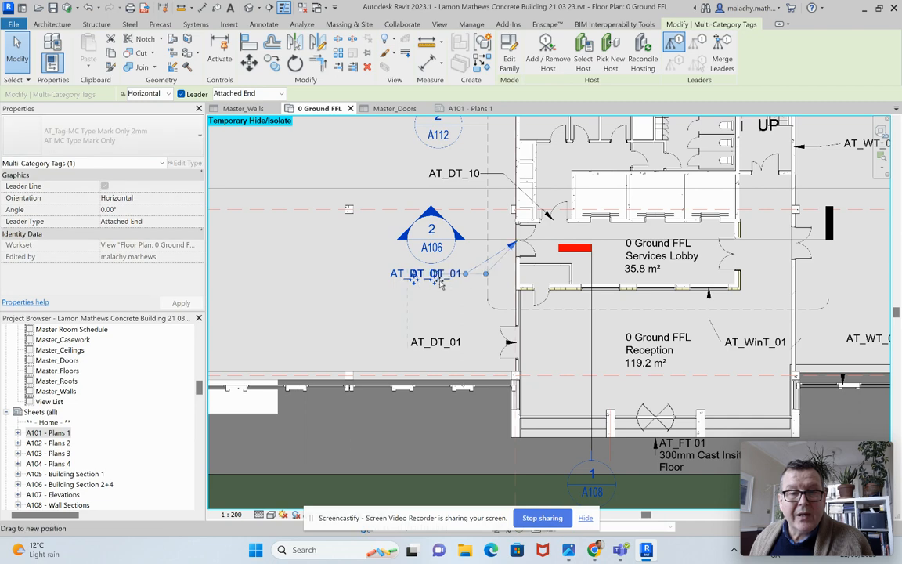
{"action": "left_click_drag", "start_coordinate": [426, 280], "coordinate": [452, 284]}
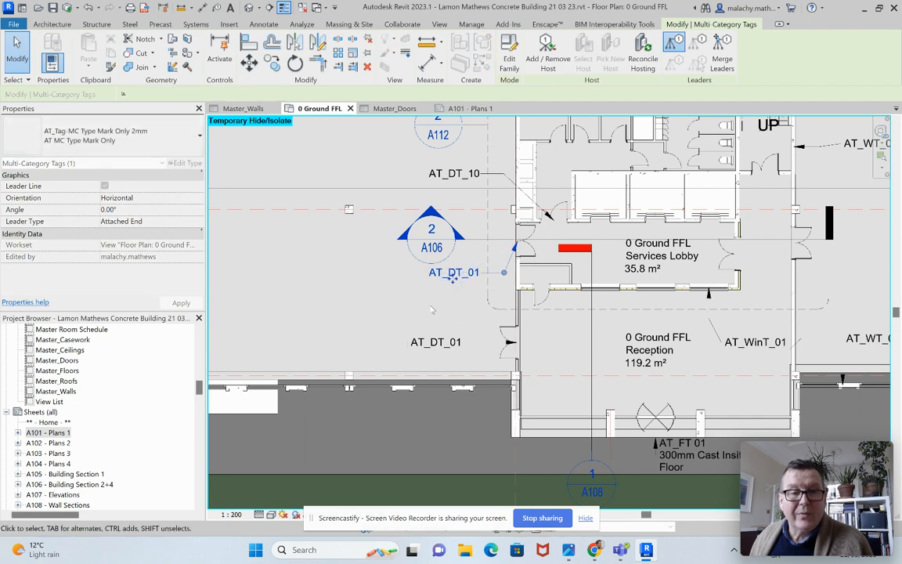
{"action": "left_click", "coordinate": [436, 352]}
{"action": "left_click_drag", "start_coordinate": [436, 350], "coordinate": [454, 350]}
{"action": "left_click", "coordinate": [435, 306]}
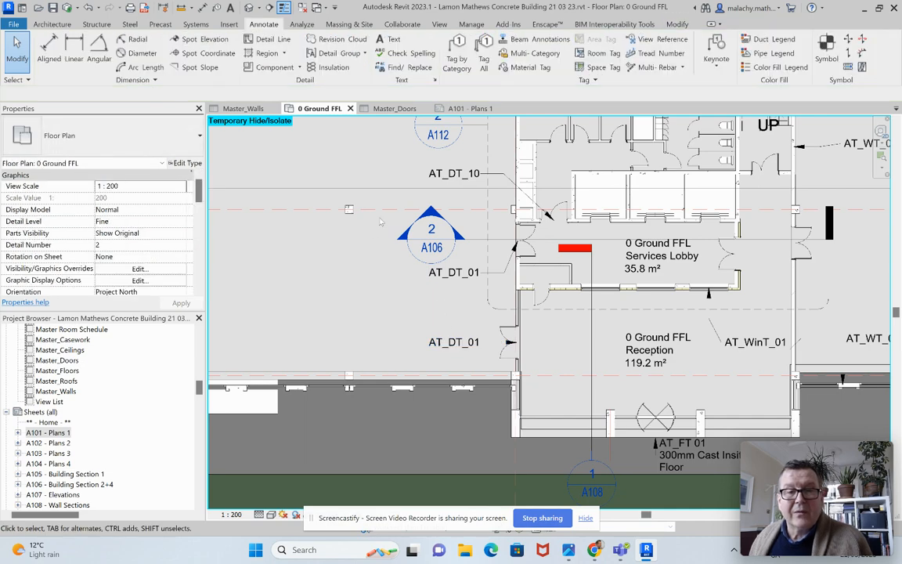
Step: Review the wall types grouped under each type mark in the Master_Walls schedule
{"action": "scroll", "coordinate": [368, 296], "scroll_direction": "down", "scroll_amount": 5}
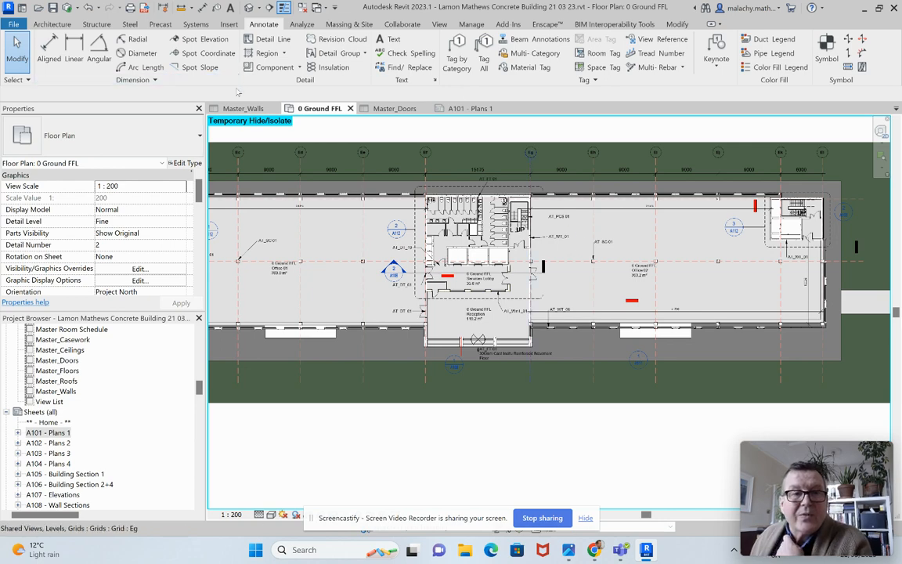
{"action": "left_click", "coordinate": [248, 110]}
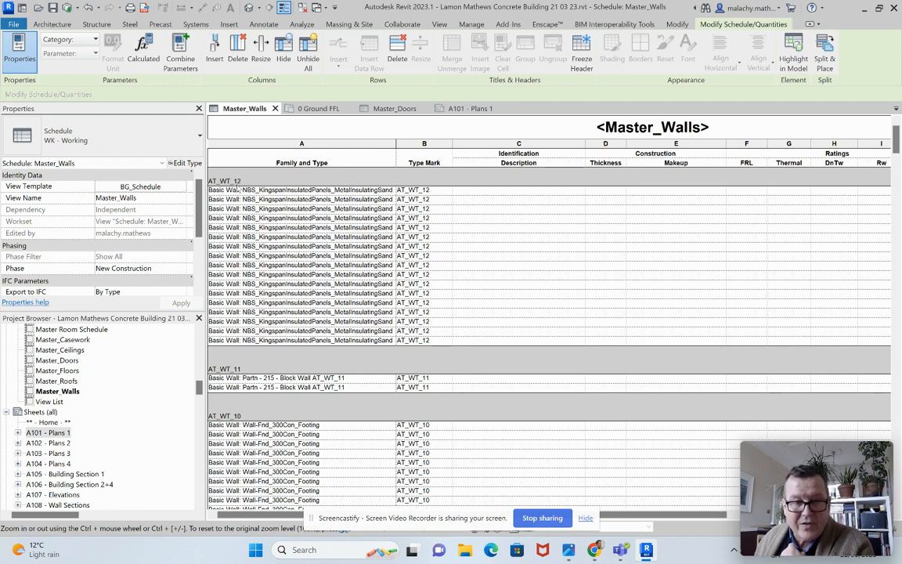
{"action": "scroll", "coordinate": [432, 222], "scroll_direction": "down", "scroll_amount": 10}
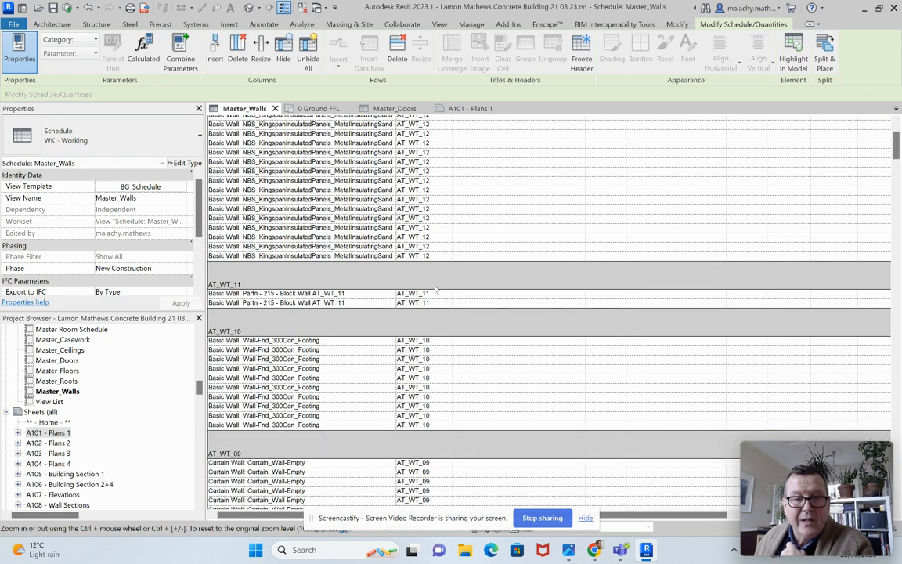
{"action": "scroll", "coordinate": [432, 313], "scroll_direction": "down", "scroll_amount": 5}
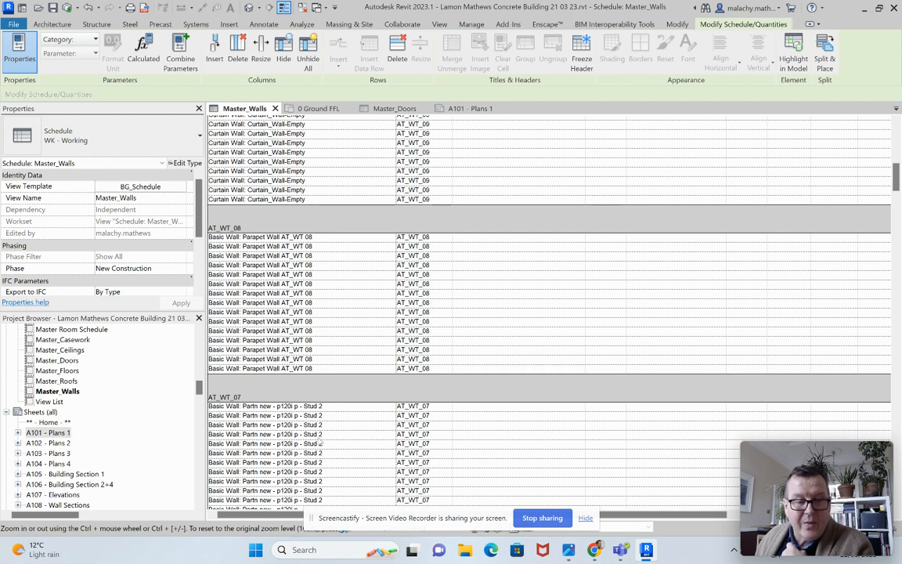
{"action": "scroll", "coordinate": [320, 444], "scroll_direction": "down", "scroll_amount": 2}
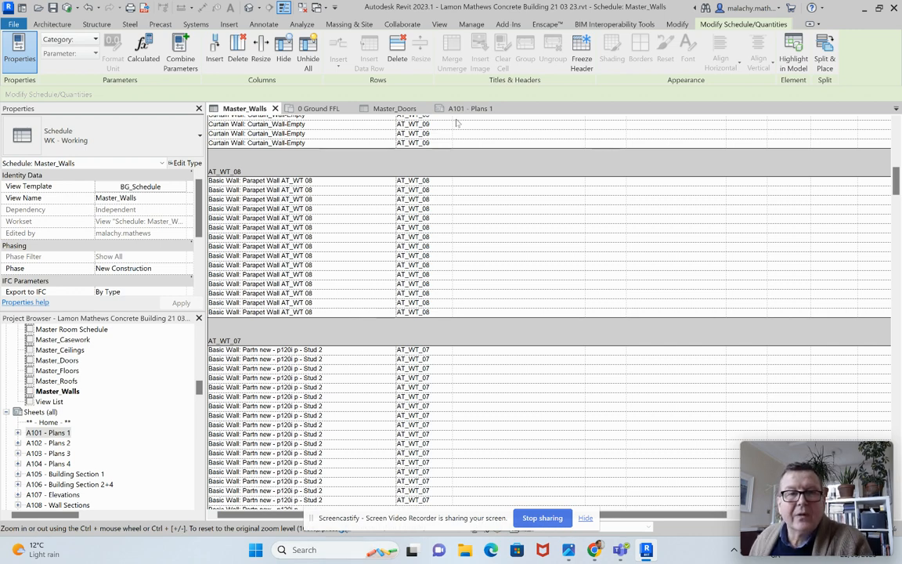
Step: Open the Wall Legend view and set its scale to 1:50
{"action": "left_click", "coordinate": [307, 108]}
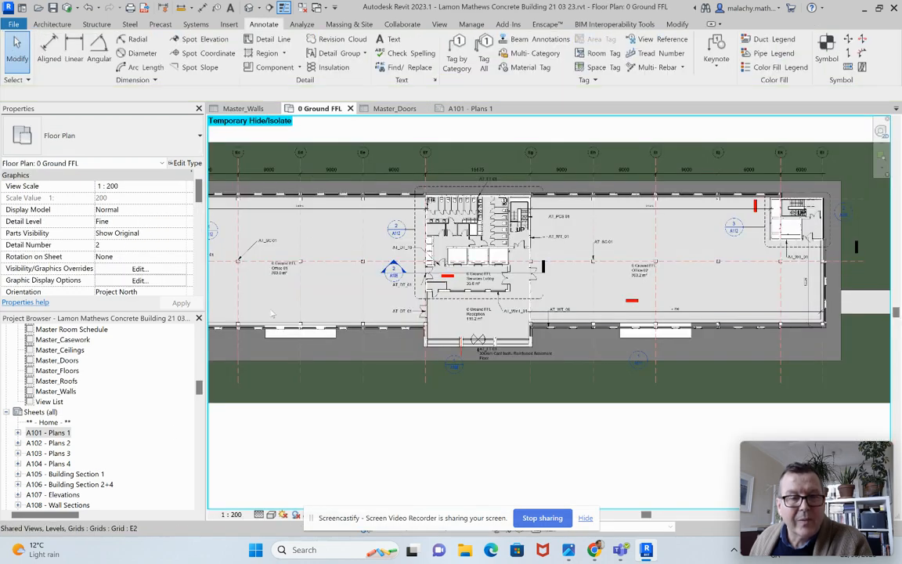
{"action": "scroll", "coordinate": [102, 436], "scroll_direction": "down", "scroll_amount": 1}
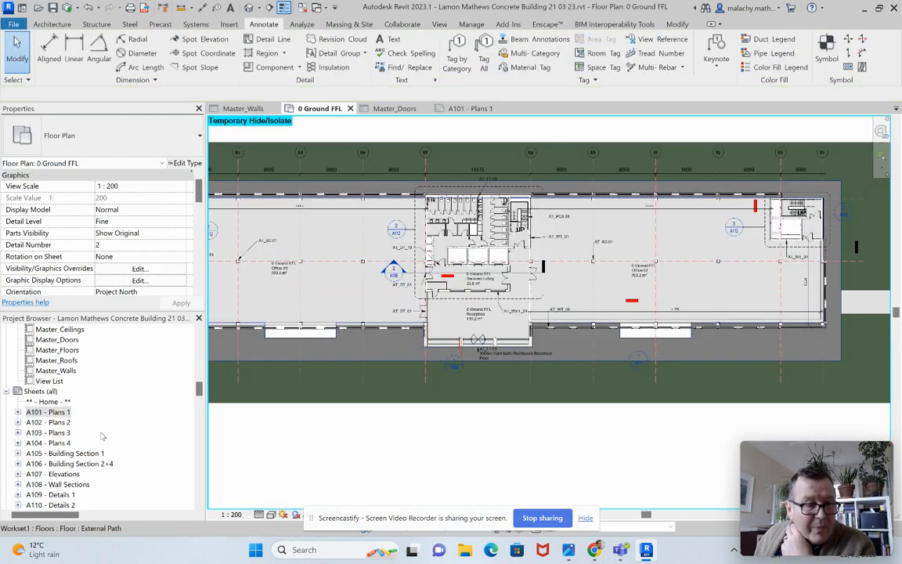
{"action": "scroll", "coordinate": [102, 436], "scroll_direction": "up", "scroll_amount": 5}
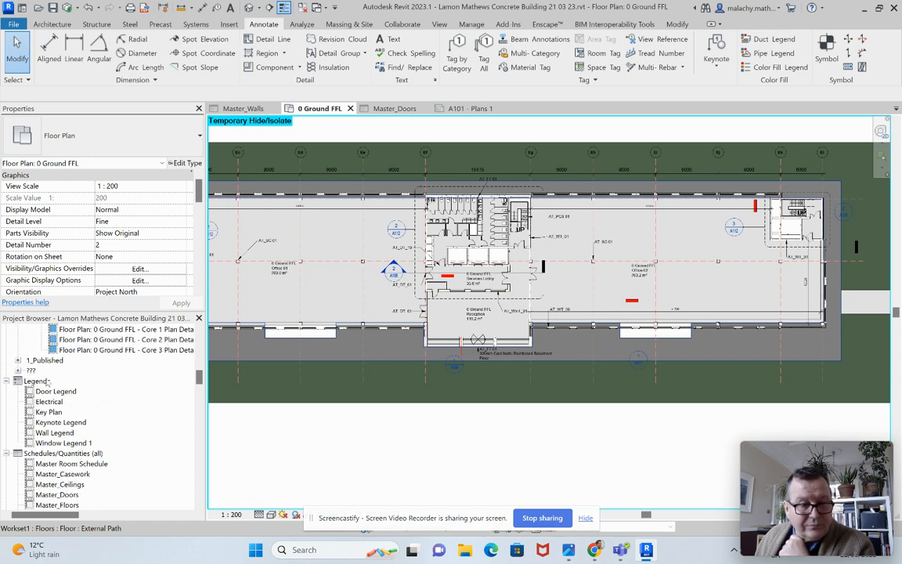
{"action": "double_click", "coordinate": [61, 433]}
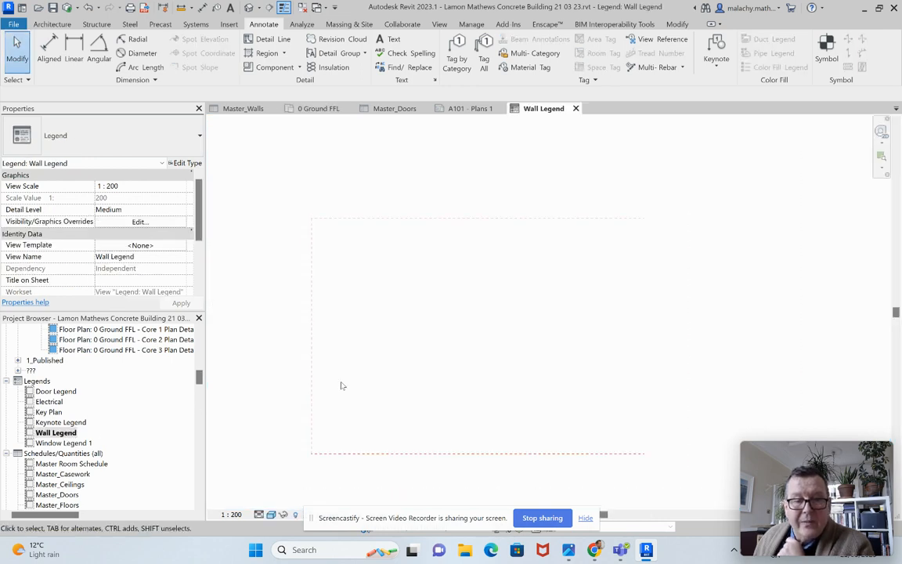
{"action": "middle_click_drag", "start_coordinate": [368, 387], "coordinate": [330, 365]}
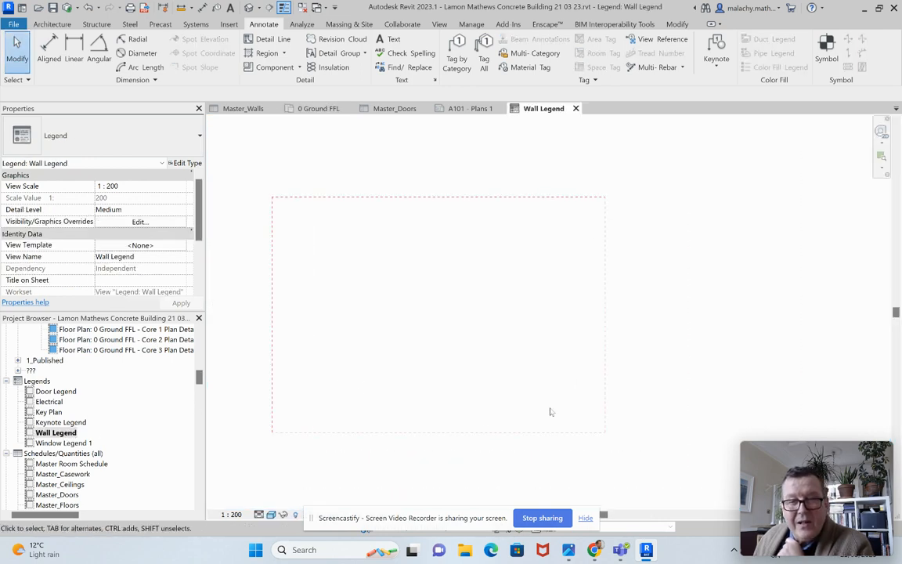
{"action": "left_click", "coordinate": [241, 517]}
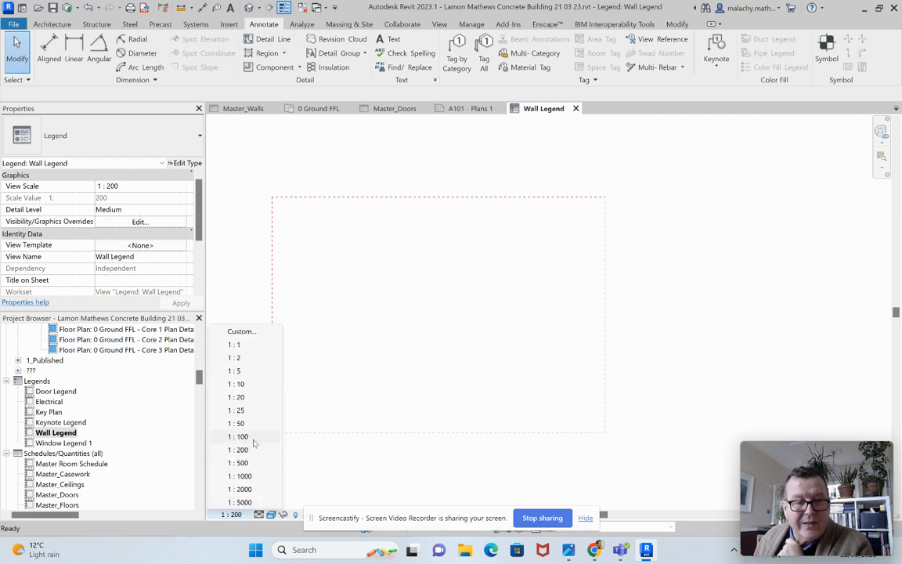
{"action": "left_click", "coordinate": [255, 423]}
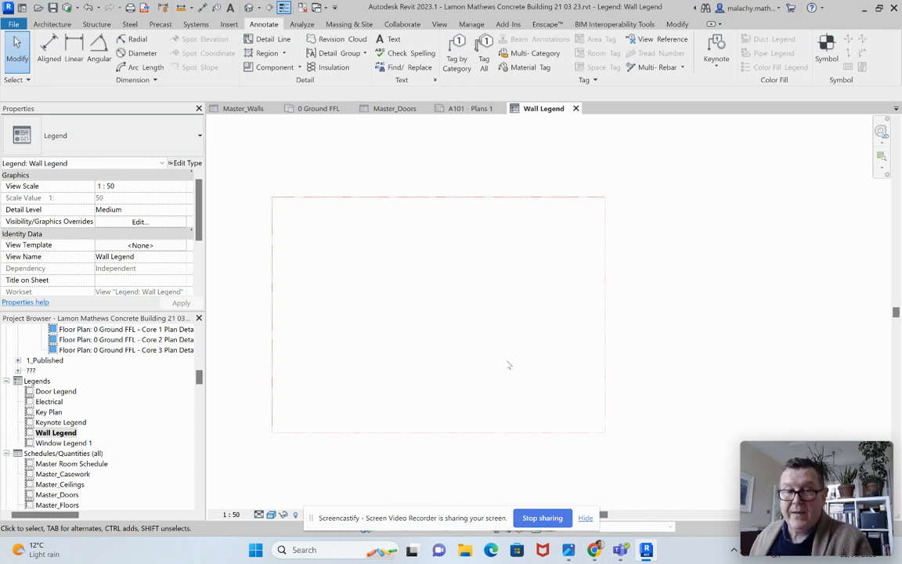
{"action": "middle_click_drag", "start_coordinate": [470, 291], "coordinate": [551, 280]}
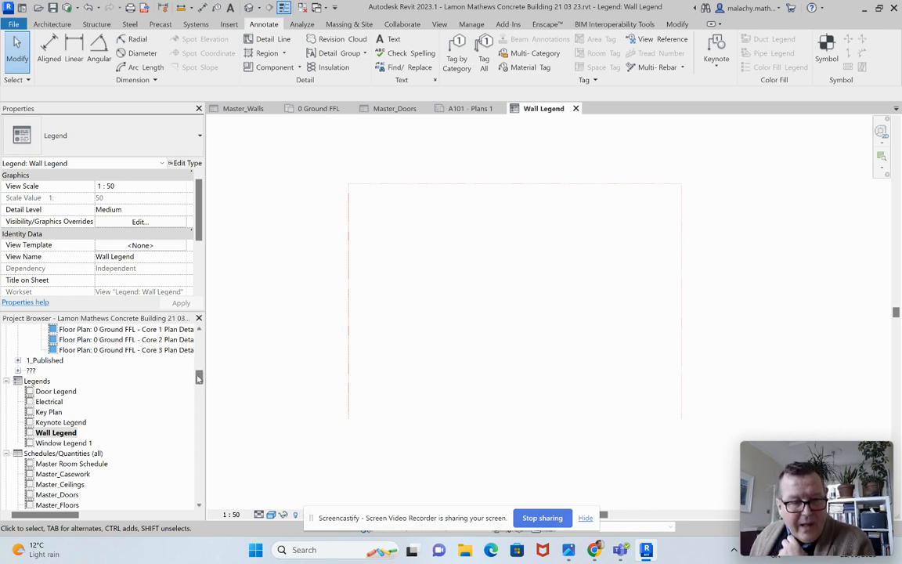
Step: Rename the basic wall type "Partn - p 100 p - Block AT_WT 03" as "Partn - p 100 p - Block AT_WT_03"
{"action": "left_click_drag", "start_coordinate": [199, 377], "coordinate": [200, 502]}
{"action": "scroll", "coordinate": [129, 415], "scroll_direction": "up", "scroll_amount": 5}
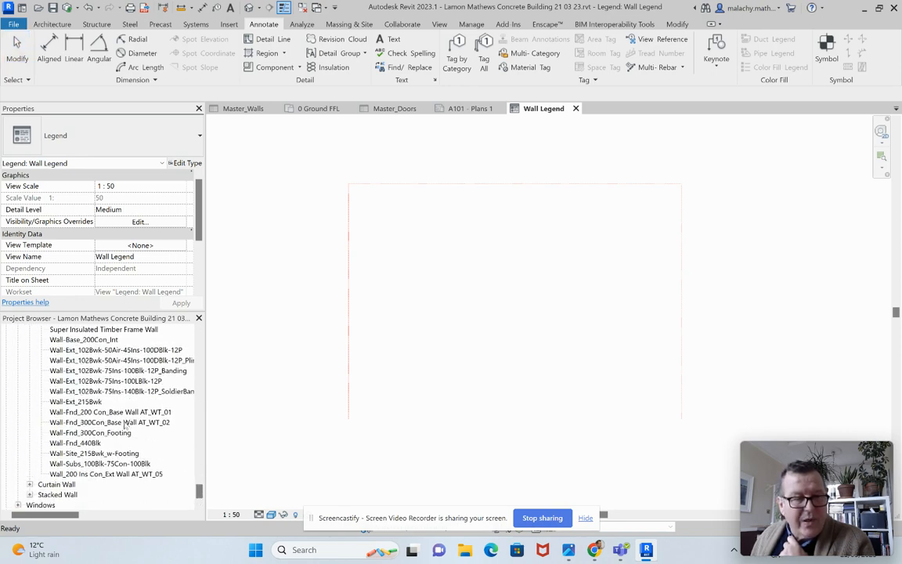
{"action": "scroll", "coordinate": [131, 408], "scroll_direction": "up", "scroll_amount": 2}
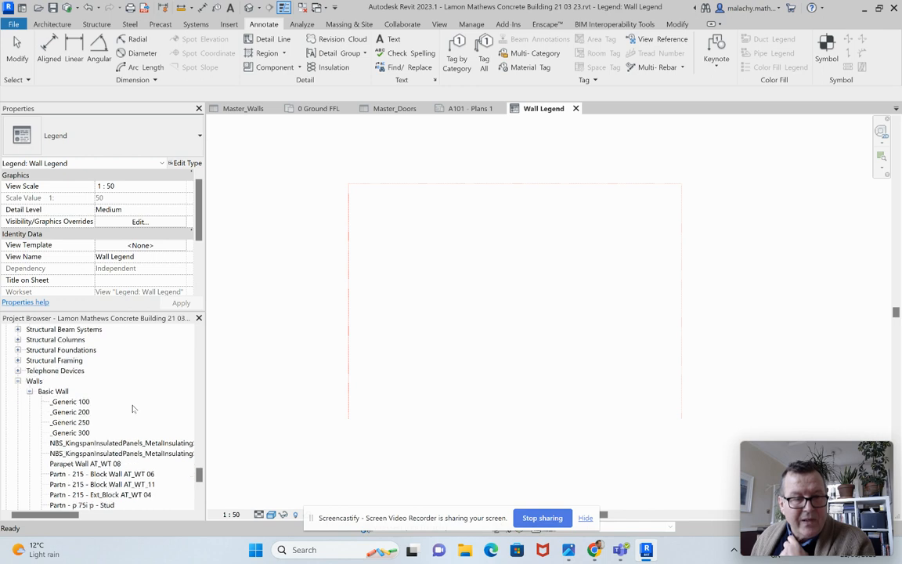
{"action": "scroll", "coordinate": [99, 393], "scroll_direction": "down", "scroll_amount": 3}
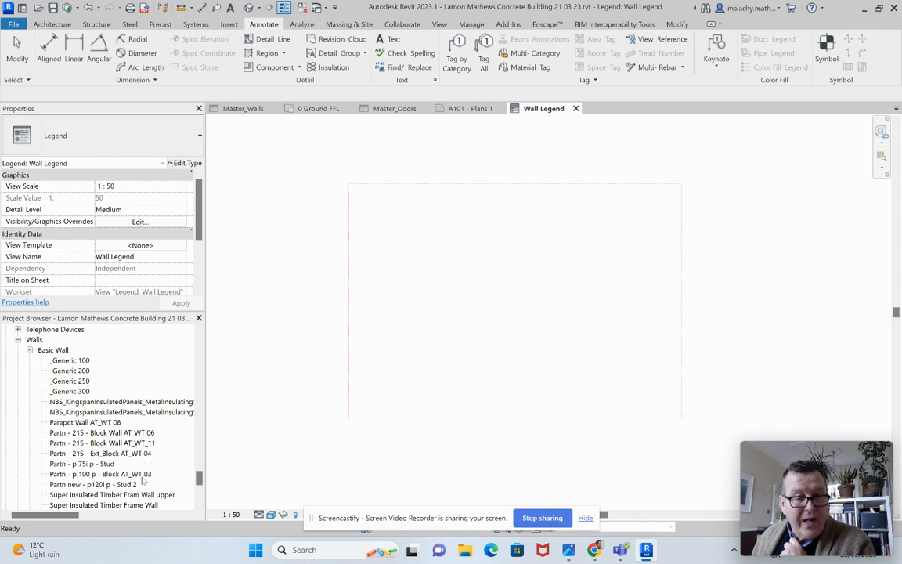
{"action": "left_click", "coordinate": [117, 474]}
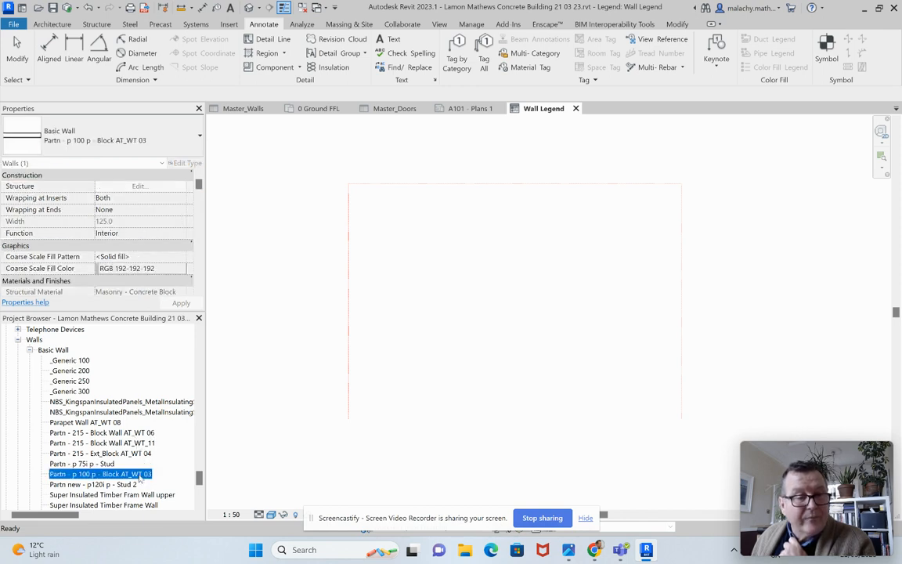
{"action": "right_click", "coordinate": [141, 478]}
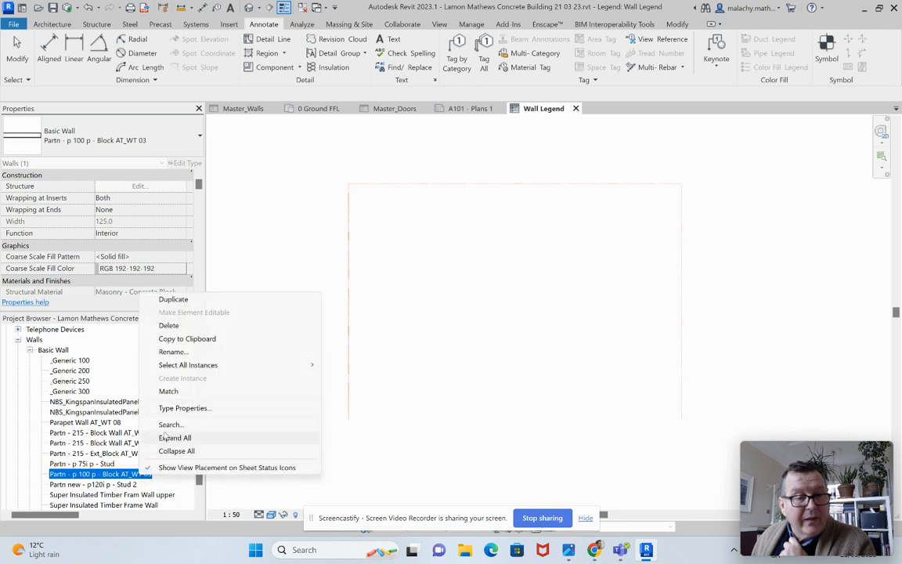
{"action": "left_click", "coordinate": [172, 352]}
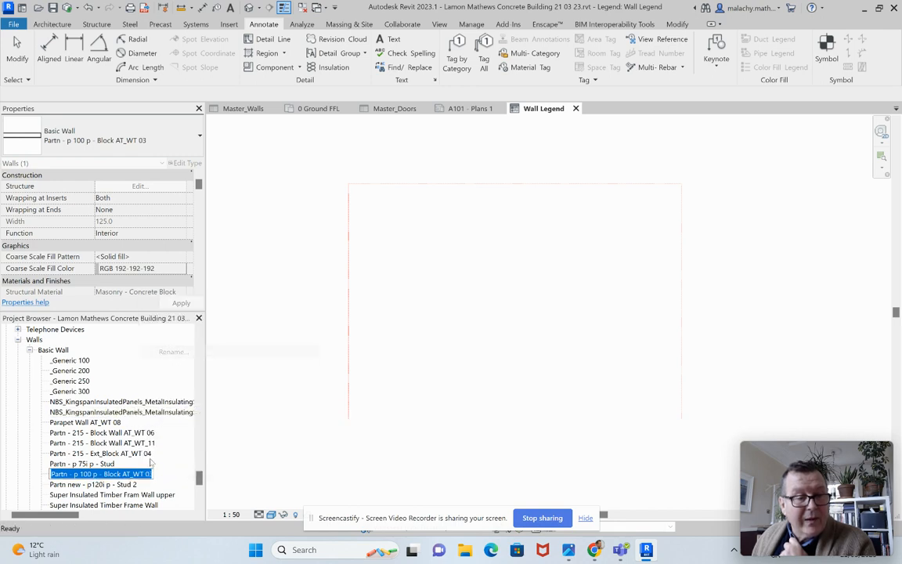
{"action": "key", "text": "BackSpace"}
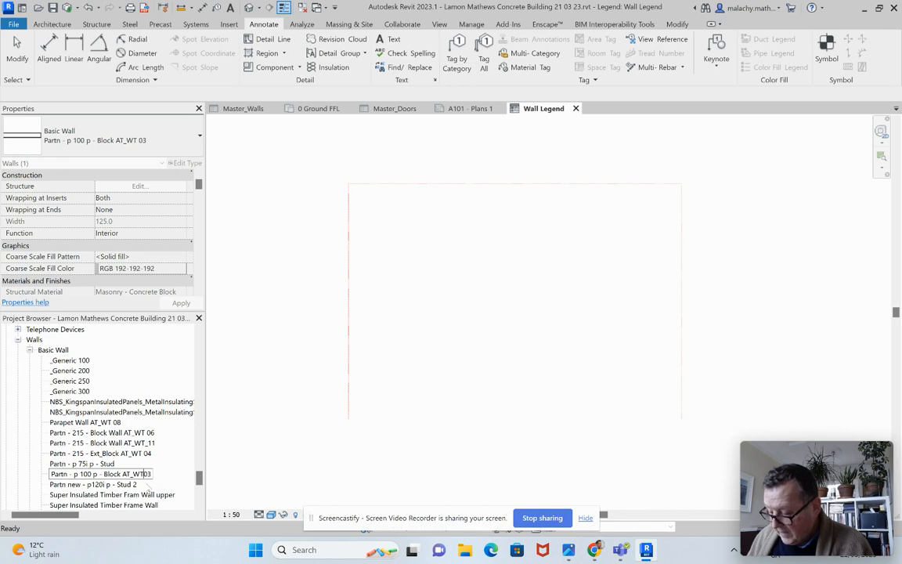
{"action": "type", "text": "_"}
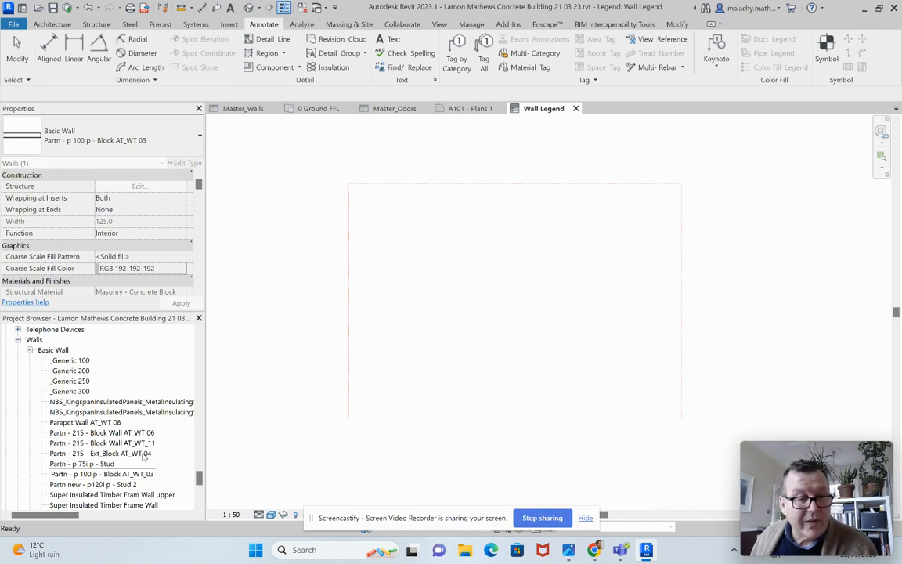
Step: Rename the basic wall type "Partn - 215 - Ext_Block AT_WT 04" as "Partn - 215 - Ext_Block AT_WT_04"
{"action": "left_click", "coordinate": [142, 454]}
{"action": "right_click", "coordinate": [144, 455]}
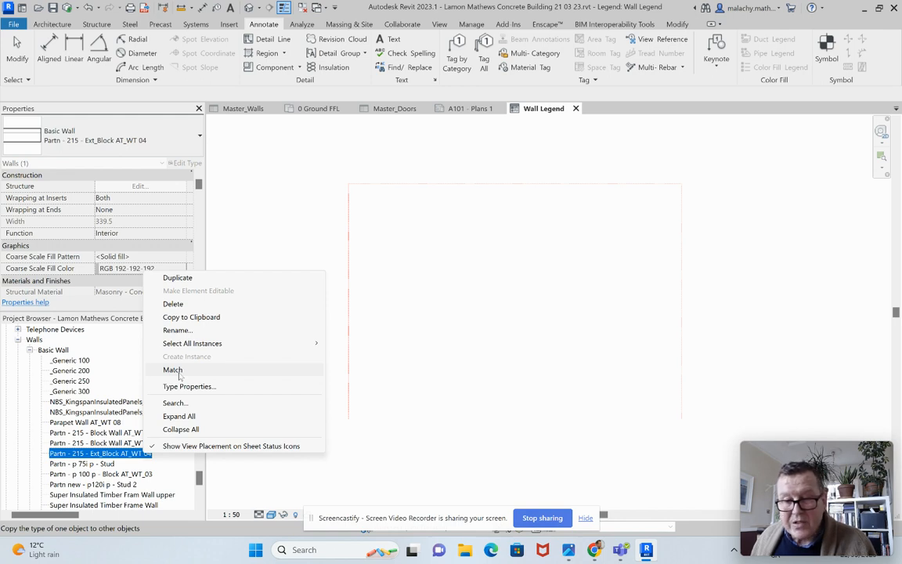
{"action": "left_click", "coordinate": [177, 329]}
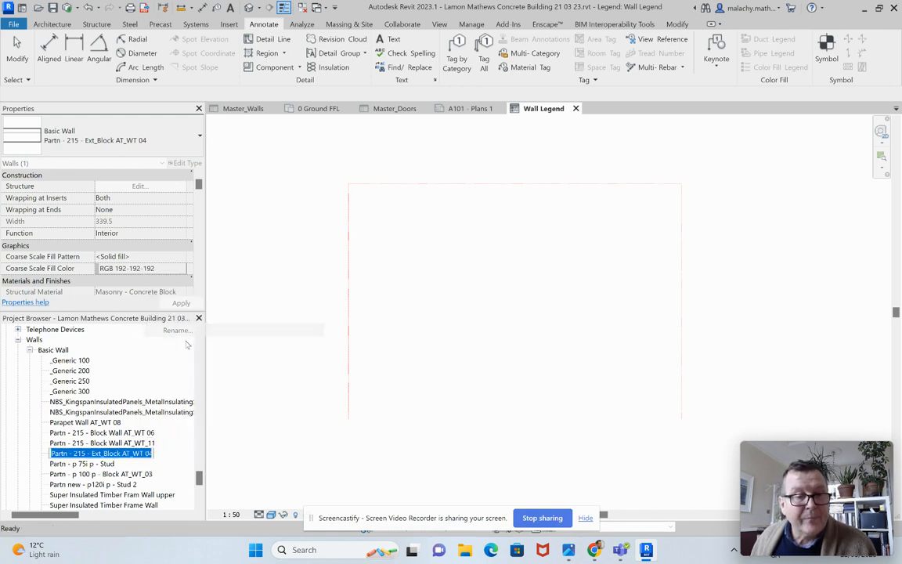
{"action": "left_click", "coordinate": [145, 453]}
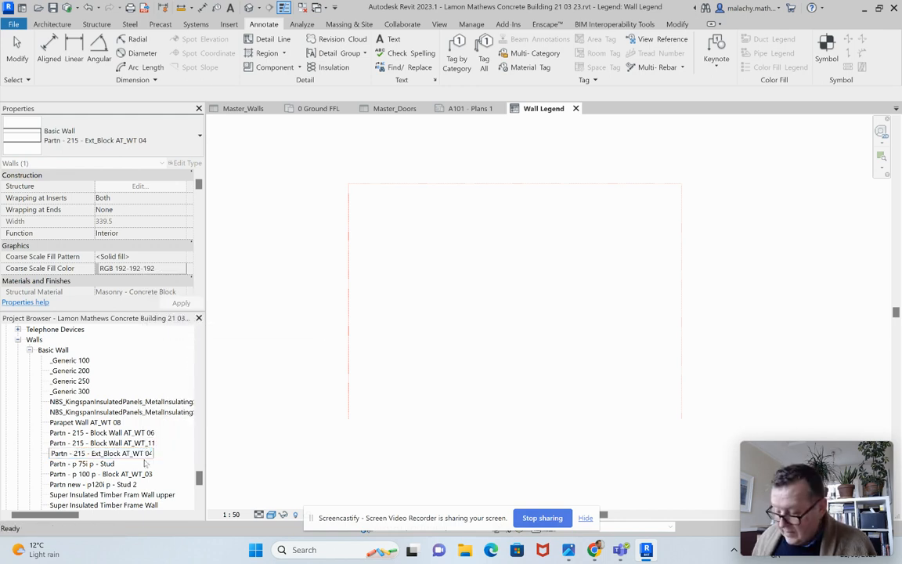
{"action": "key", "text": "BackSpace"}
{"action": "type", "text": "_"}
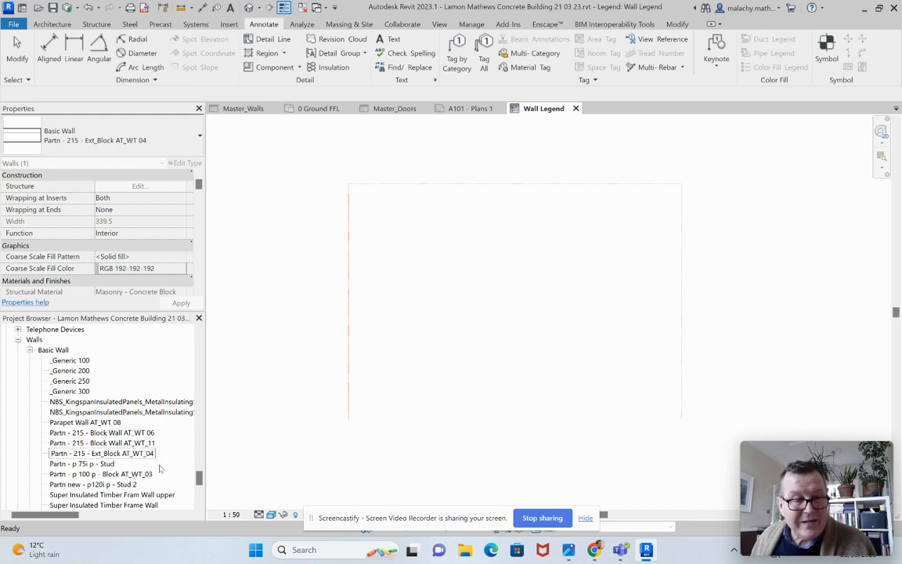
Step: Place two floor plan legend components of "Partn - p 100 p - Block AT_WT_03" in the Wall Legend, one below the other
{"action": "key", "text": "Return"}
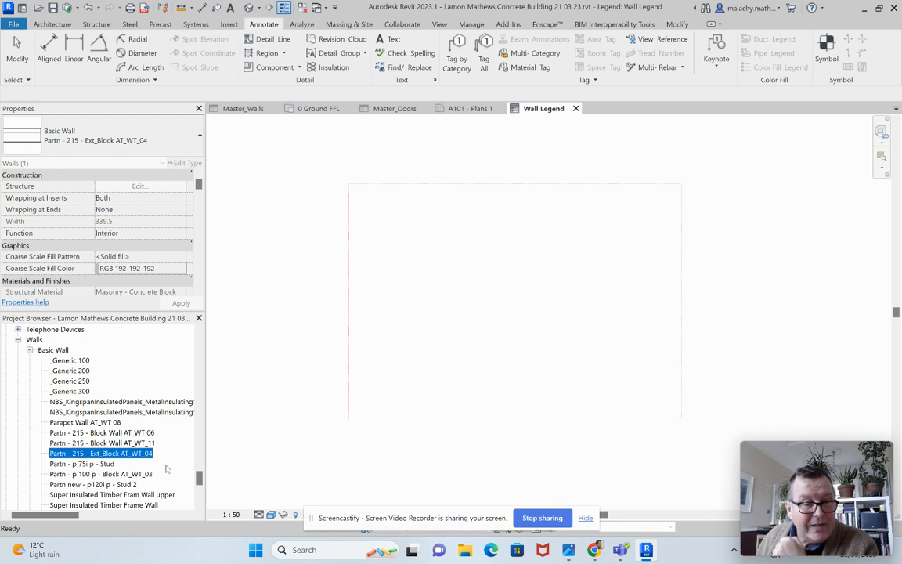
{"action": "scroll", "coordinate": [166, 469], "scroll_direction": "down", "scroll_amount": 1}
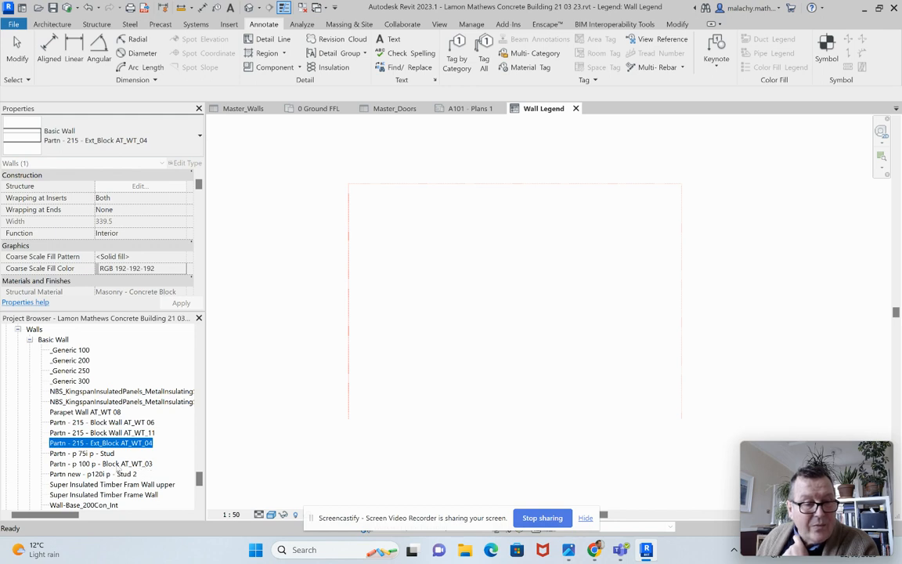
{"action": "left_click_drag", "start_coordinate": [110, 464], "coordinate": [397, 223]}
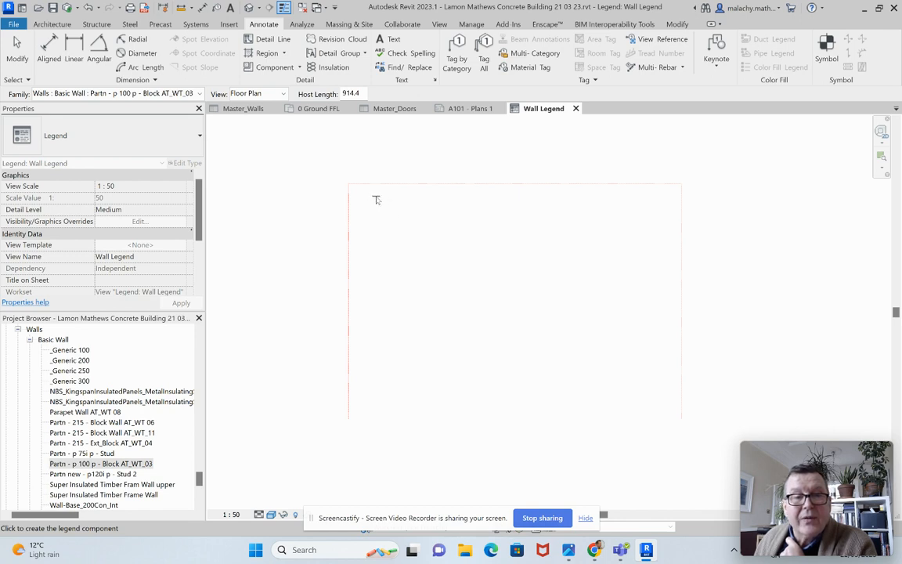
{"action": "left_click", "coordinate": [377, 200]}
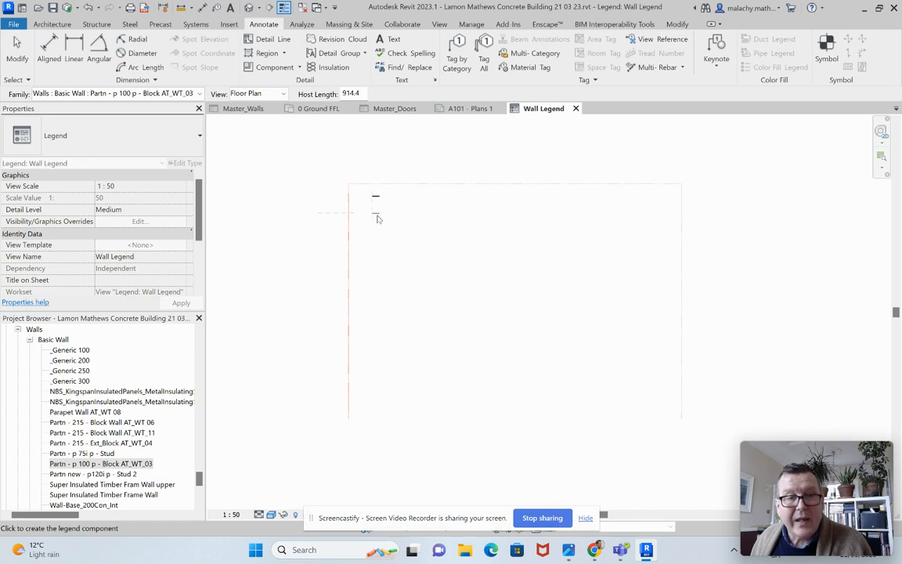
{"action": "left_click", "coordinate": [377, 217]}
{"action": "key", "text": "Escape"}
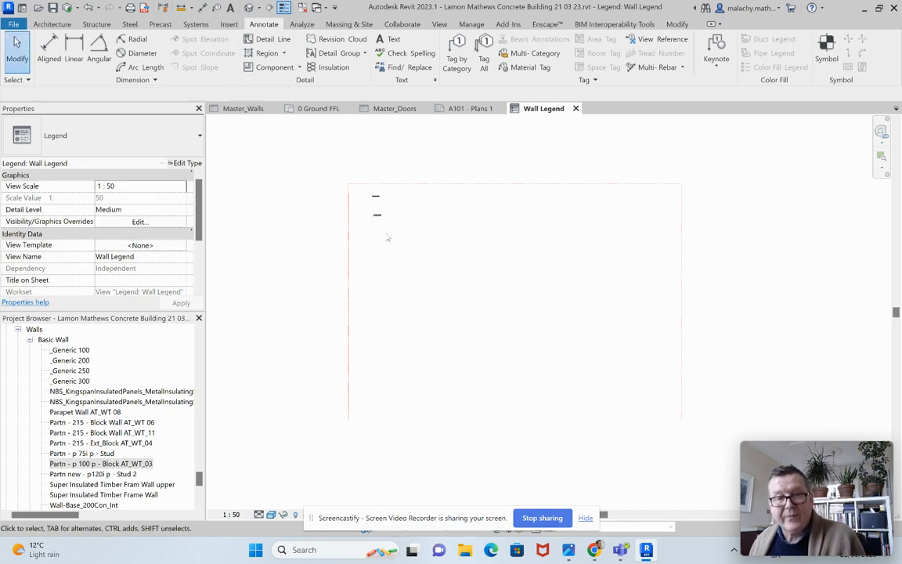
Step: Move the lower block partition component so it aligns vertically beneath the upper one
{"action": "scroll", "coordinate": [372, 183], "scroll_direction": "up", "scroll_amount": 6}
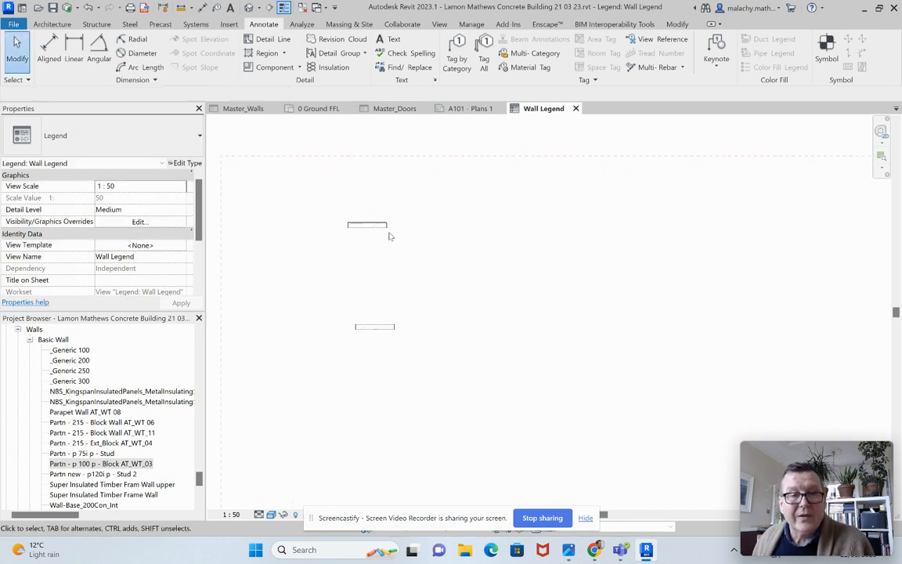
{"action": "scroll", "coordinate": [388, 236], "scroll_direction": "up", "scroll_amount": 2}
{"action": "left_click", "coordinate": [367, 373]}
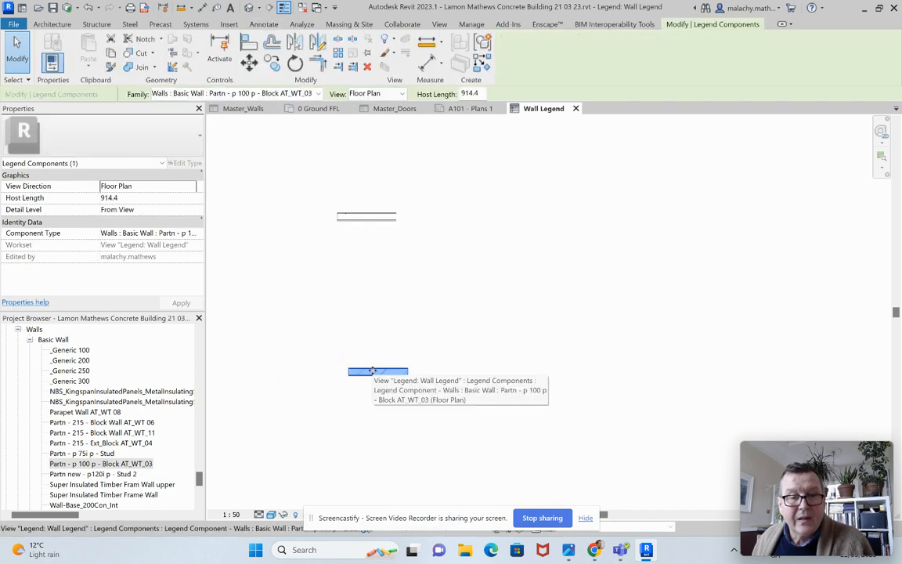
{"action": "mouse_move", "coordinate": [364, 370]}
{"action": "left_mouse_down"}
{"action": "mouse_move", "coordinate": [359, 353]}
{"action": "mouse_move", "coordinate": [382, 284]}
{"action": "left_mouse_up"}
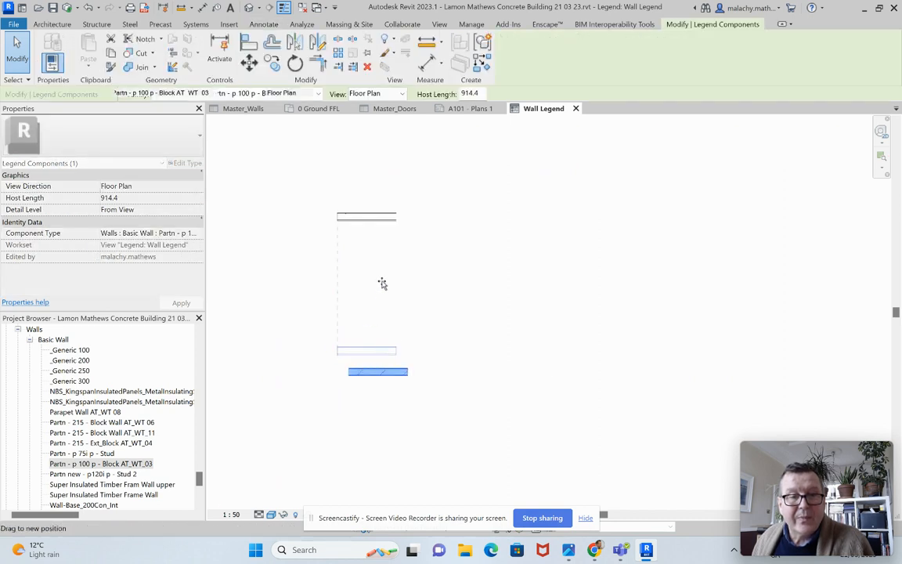
{"action": "left_click", "coordinate": [382, 283]}
Step: Set the view direction of the upper block partition component to Section
{"action": "left_click", "coordinate": [374, 224]}
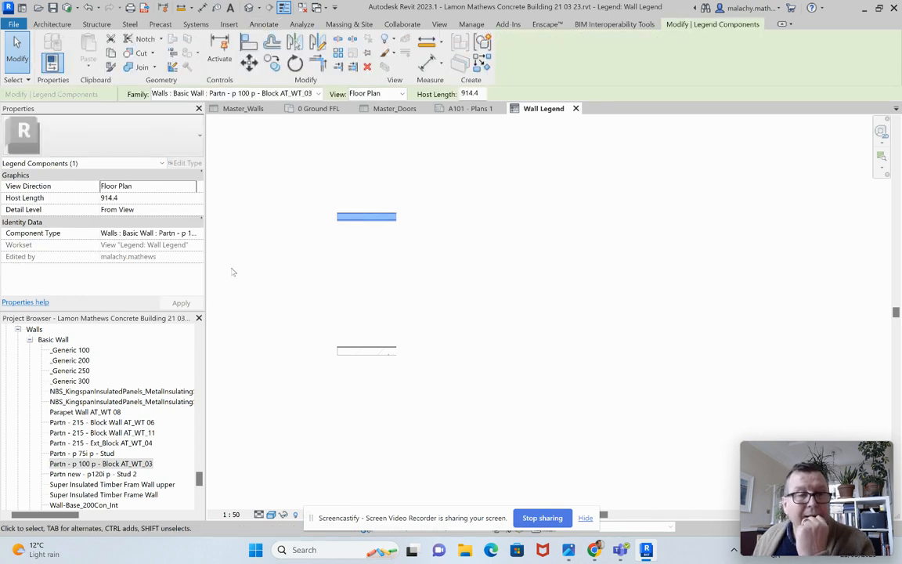
{"action": "left_click", "coordinate": [190, 188]}
{"action": "left_click", "coordinate": [118, 205]}
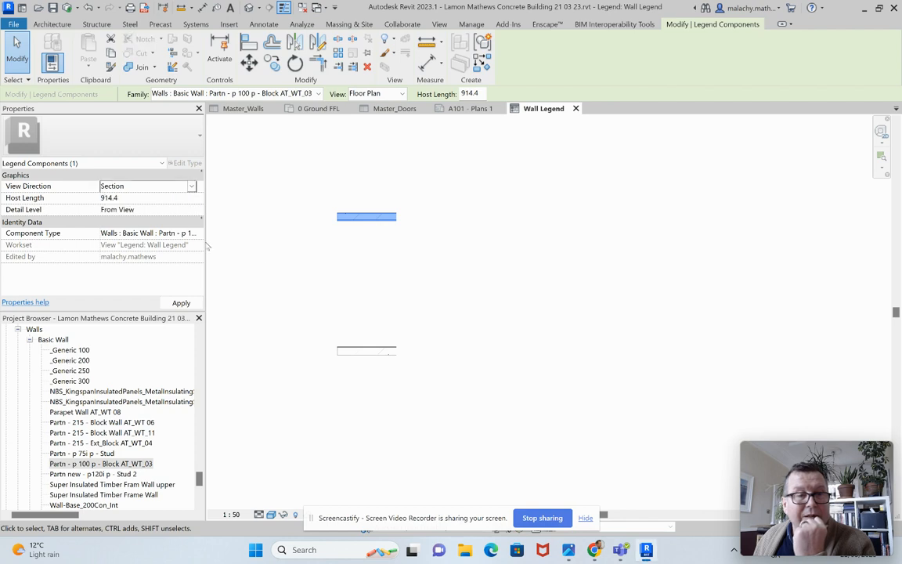
{"action": "left_click", "coordinate": [374, 267]}
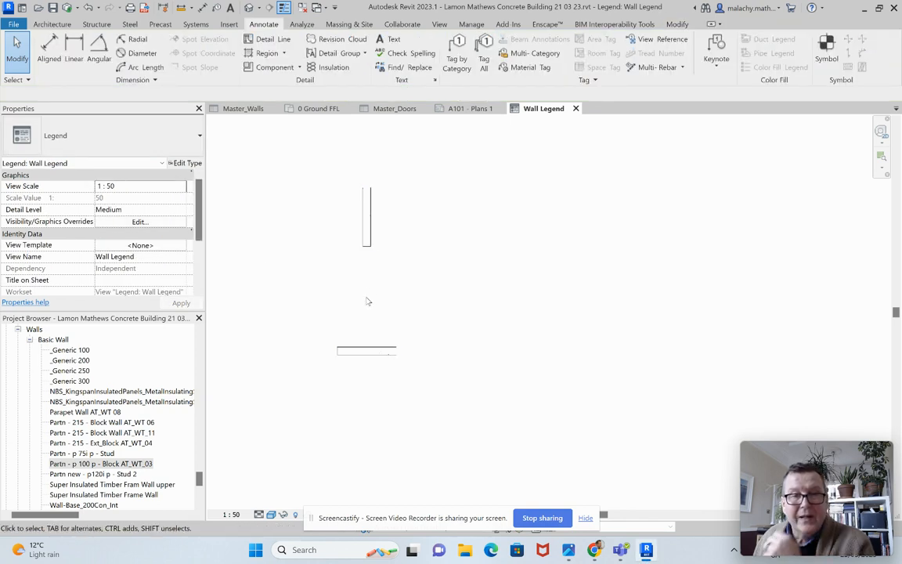
{"action": "left_click", "coordinate": [523, 54]}
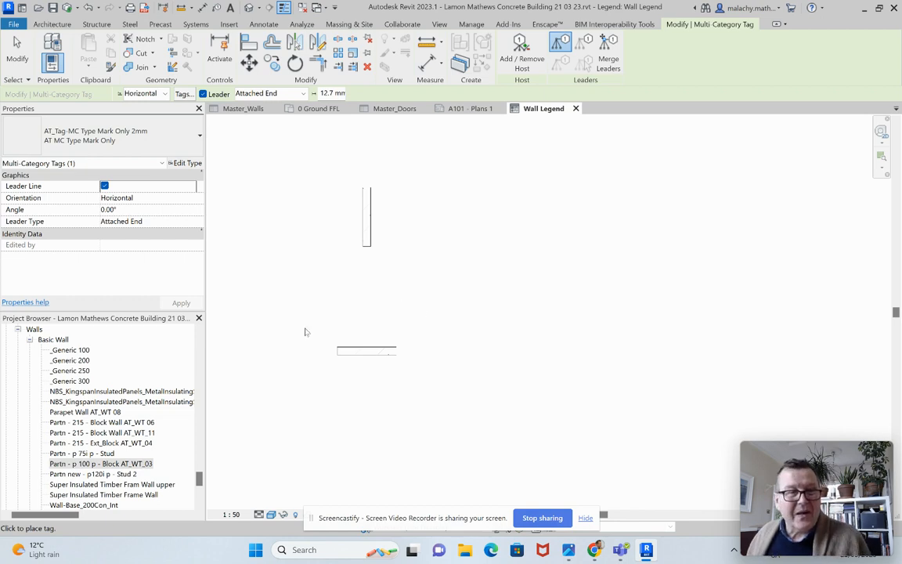
{"action": "key", "text": "Escape"}
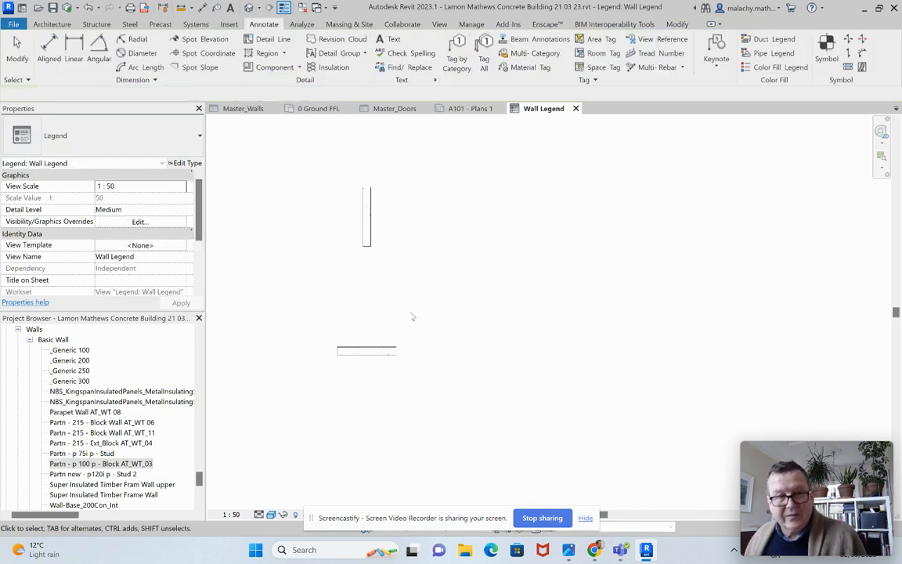
Step: Copy the section component's type name into a wrapped text note beneath it, reading "Walls : Basic Wall : Partn - p 100 p - Block AT_WT_03"
{"action": "left_click", "coordinate": [372, 245]}
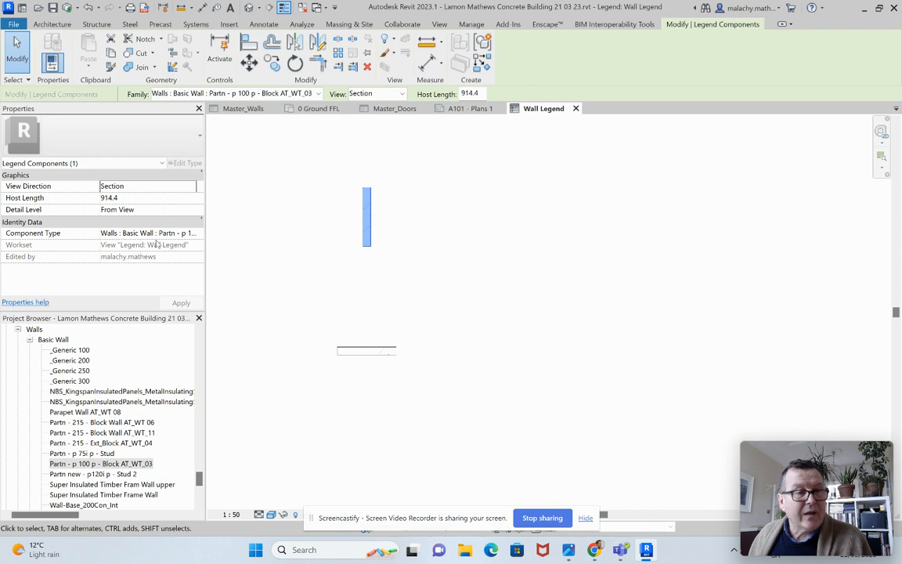
{"action": "left_click", "coordinate": [111, 234]}
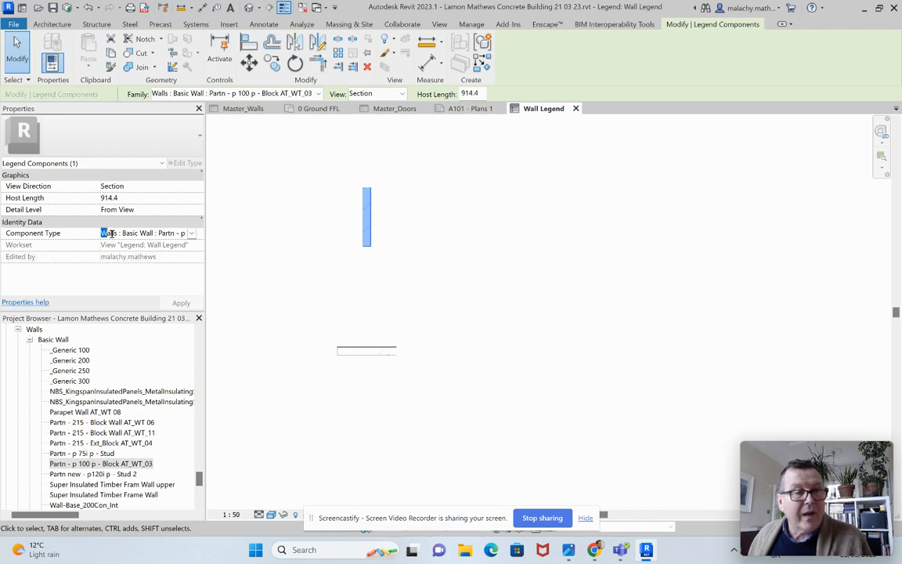
{"action": "left_click_drag", "start_coordinate": [104, 234], "coordinate": [204, 234]}
{"action": "key", "text": "ctrl+c"}
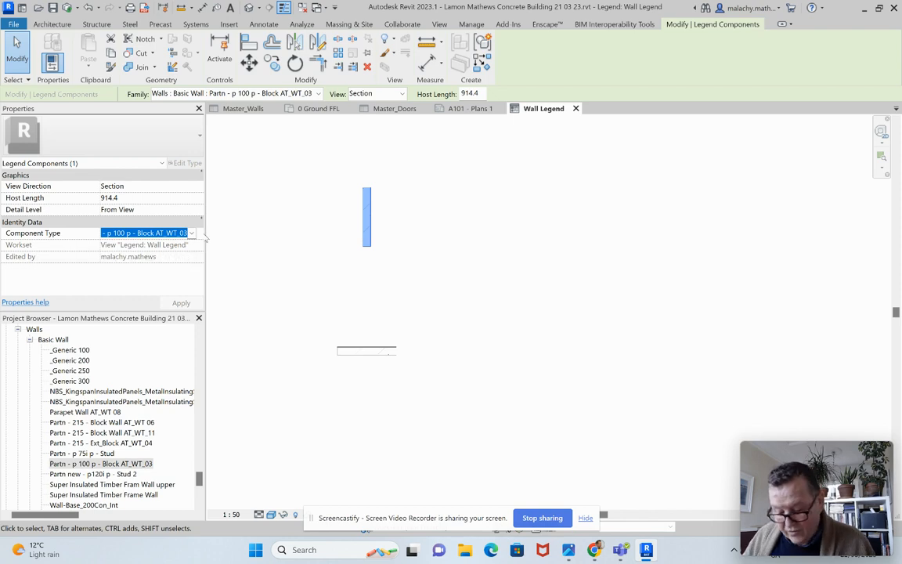
{"action": "left_click", "coordinate": [365, 261]}
{"action": "left_click", "coordinate": [389, 39]}
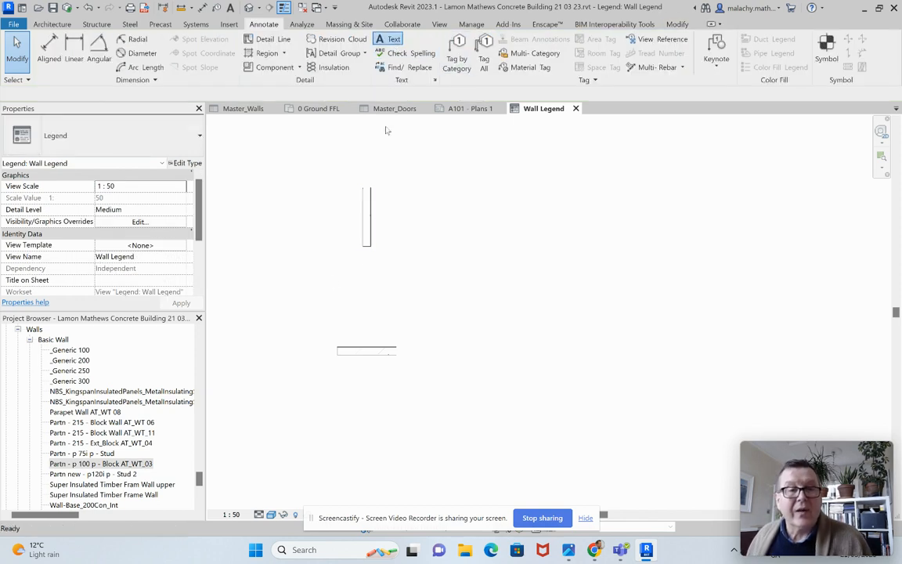
{"action": "left_click_drag", "start_coordinate": [326, 251], "coordinate": [433, 273]}
{"action": "key", "text": "ctrl+v"}
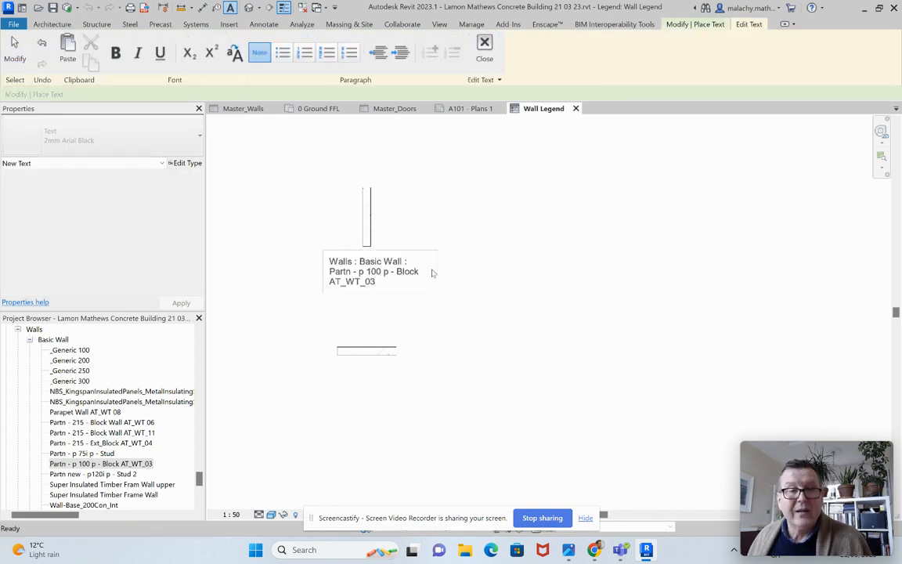
{"action": "left_click", "coordinate": [414, 306]}
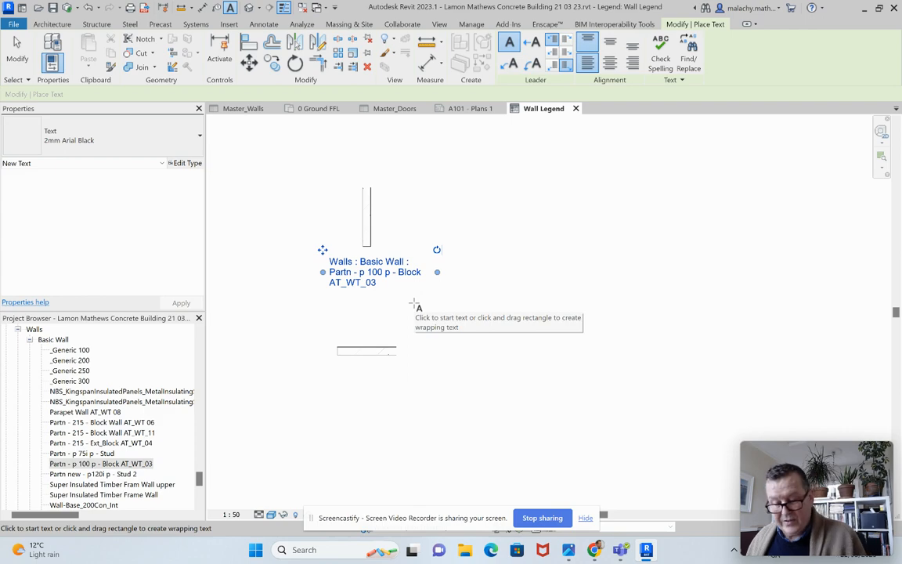
{"action": "key", "text": "Escape"}
{"action": "key", "text": "Escape"}
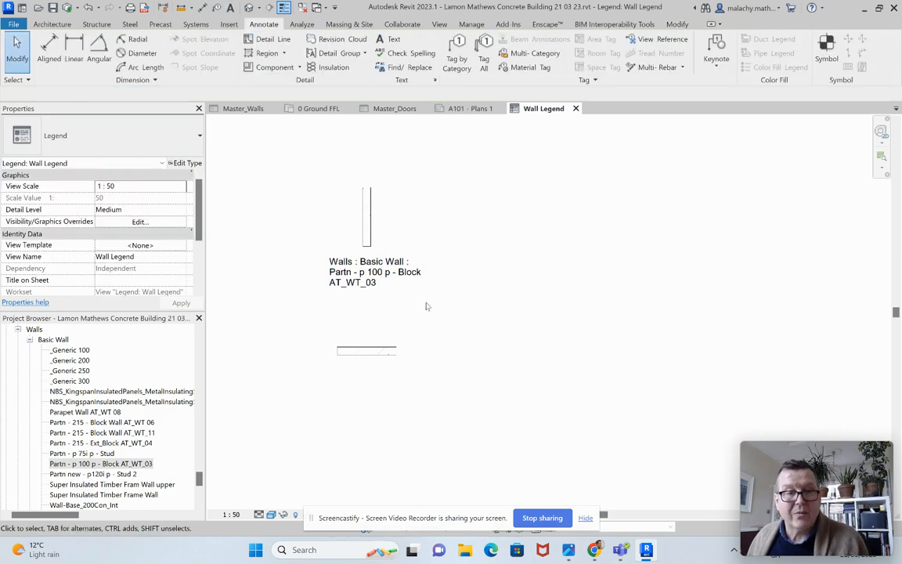
Step: Move the block partition's plan component straight up, closer to the text label
{"action": "left_click", "coordinate": [367, 350]}
{"action": "left_click_drag", "start_coordinate": [368, 349], "coordinate": [379, 321]}
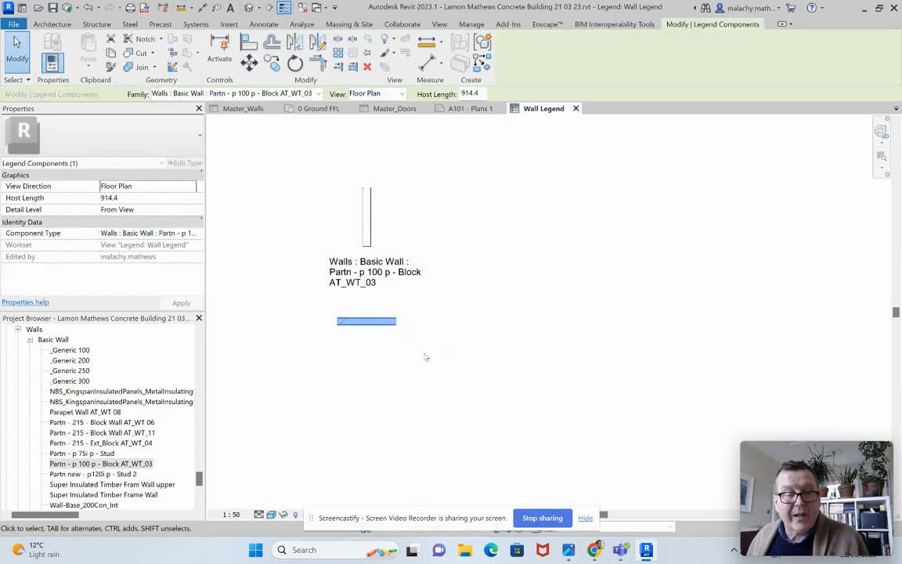
{"action": "left_click", "coordinate": [310, 347]}
Step: Place two plan components of "Wall-Fnd_200 Con_Base Wall AT_WT_01" beside the block partition, one above the other
{"action": "scroll", "coordinate": [146, 398], "scroll_direction": "down", "scroll_amount": 2}
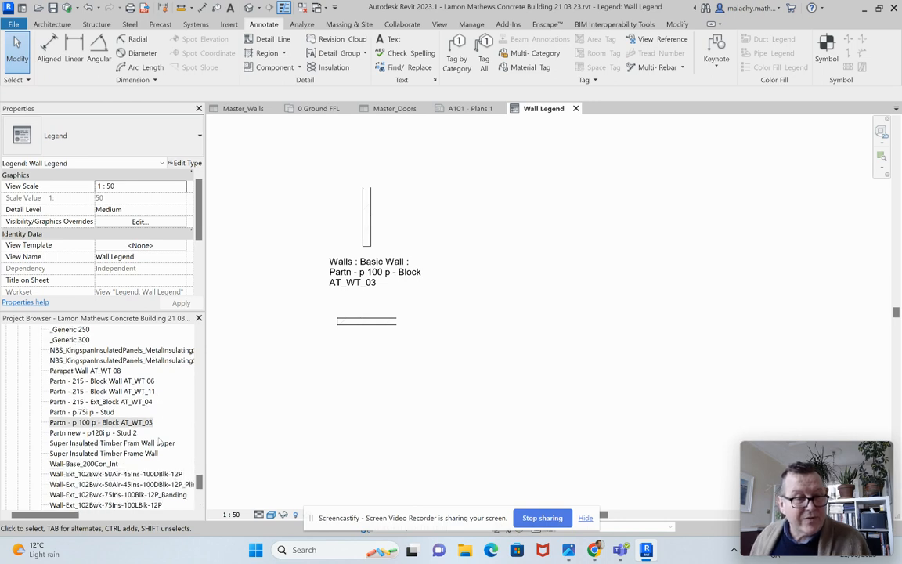
{"action": "scroll", "coordinate": [160, 443], "scroll_direction": "down", "scroll_amount": 3}
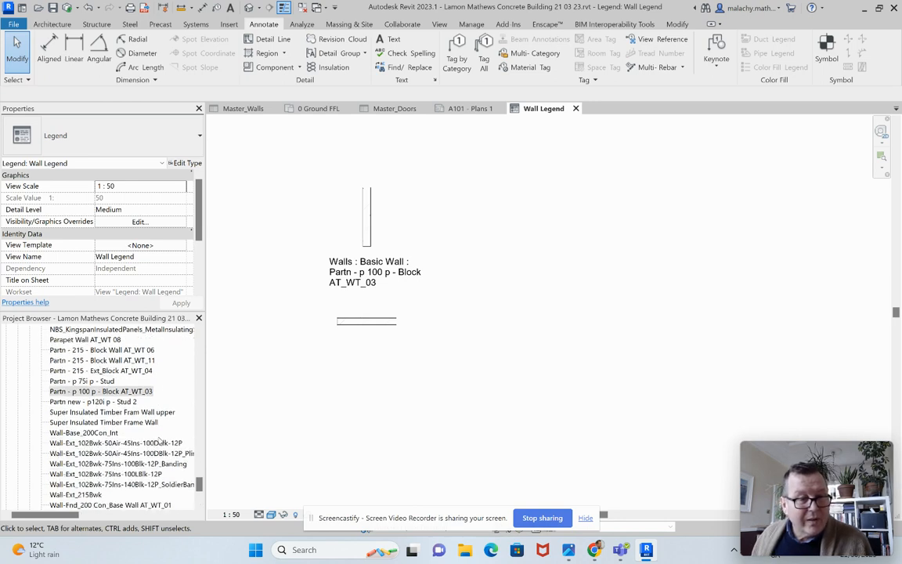
{"action": "left_click", "coordinate": [139, 464]}
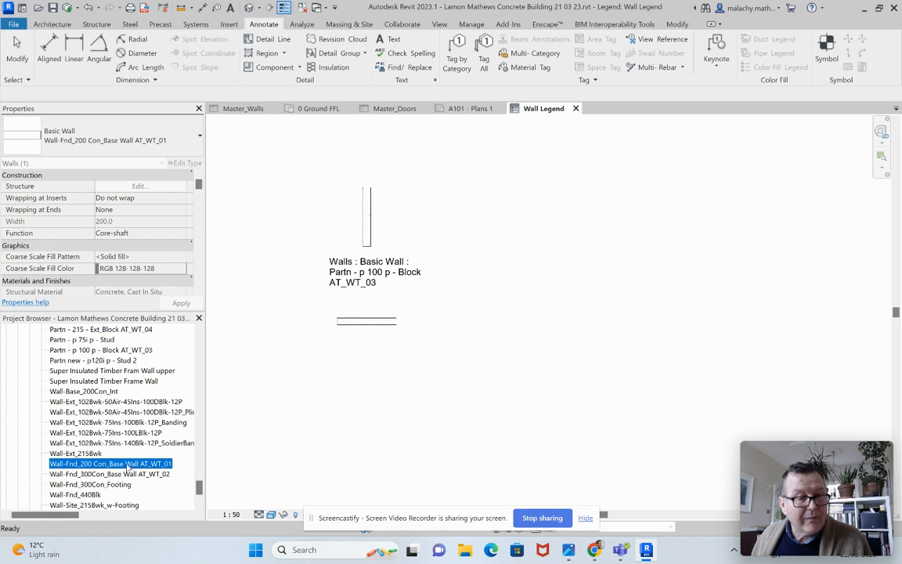
{"action": "left_click_drag", "start_coordinate": [130, 467], "coordinate": [464, 323]}
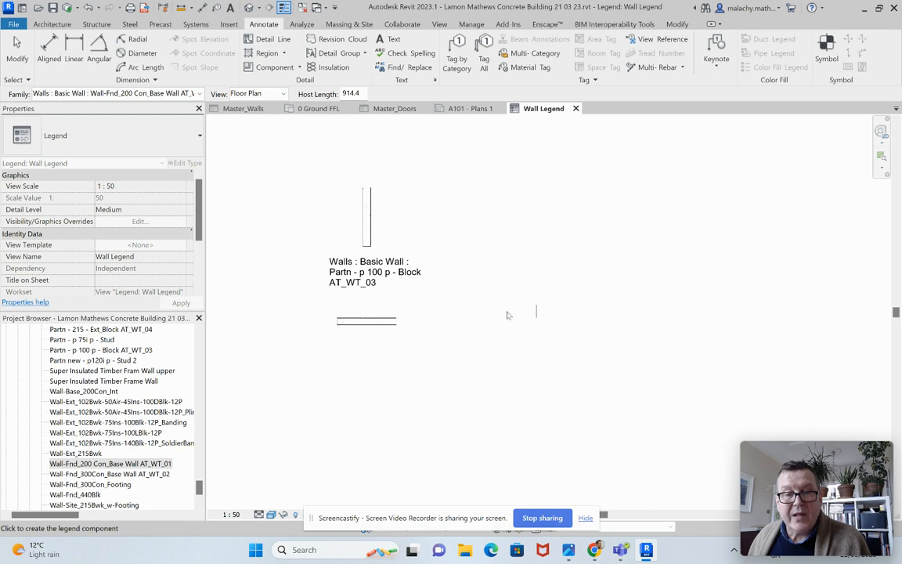
{"action": "left_click", "coordinate": [508, 328]}
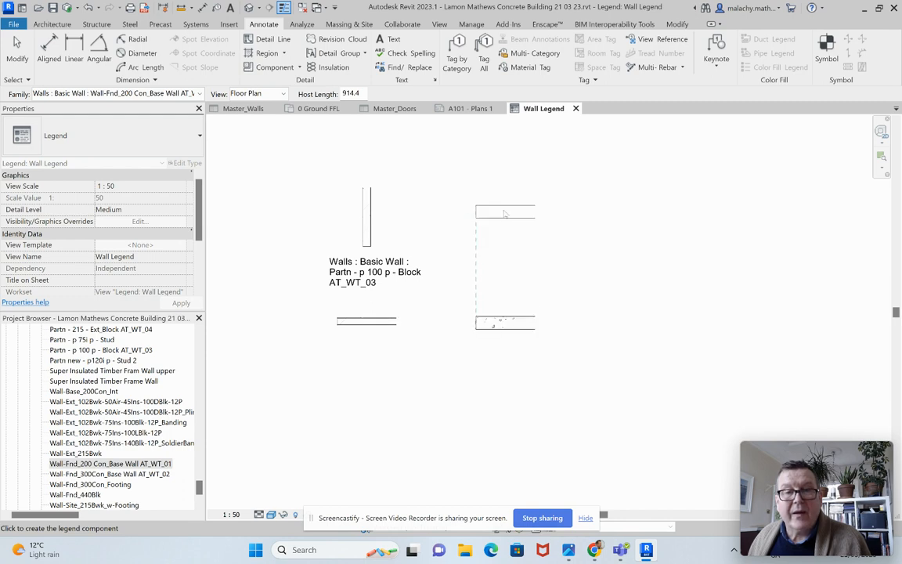
{"action": "left_click", "coordinate": [507, 199]}
{"action": "key", "text": "Escape"}
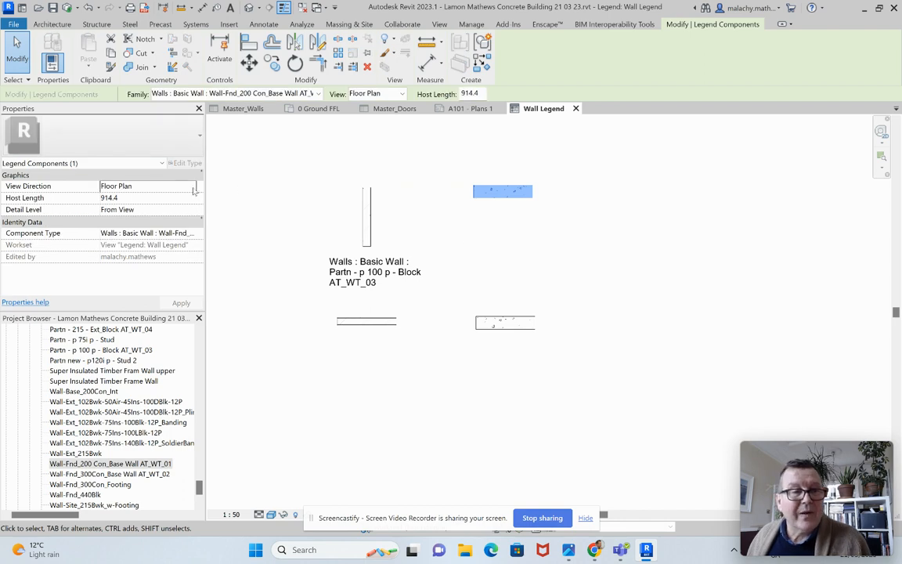
Step: Set the upper concrete base wall component to Section view and nudge it down level with the block partition section
{"action": "left_click", "coordinate": [157, 186]}
{"action": "left_click", "coordinate": [125, 208]}
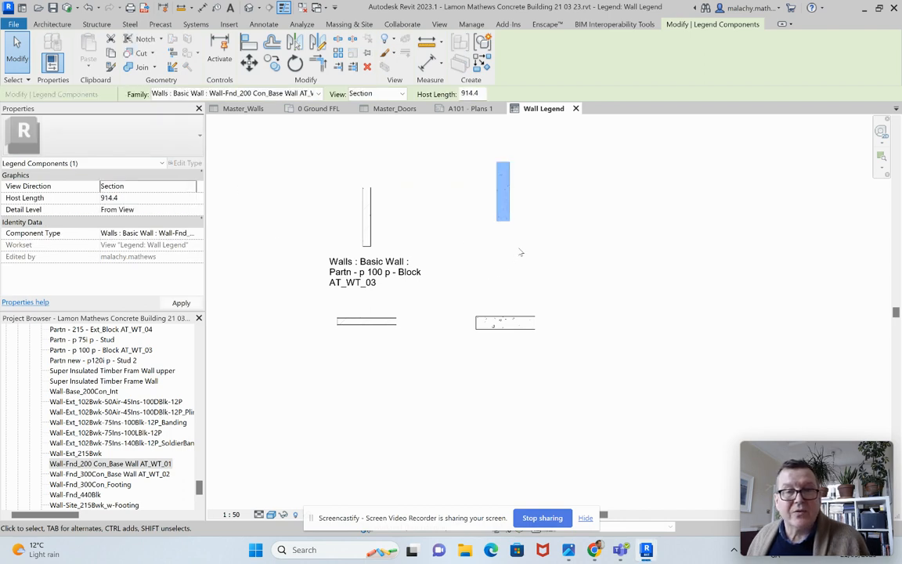
{"action": "key", "text": "Down"}
{"action": "key", "text": "Down"}
{"action": "key", "text": "Down"}
{"action": "key", "text": "Down"}
{"action": "key", "text": "Down"}
{"action": "key", "text": "Down"}
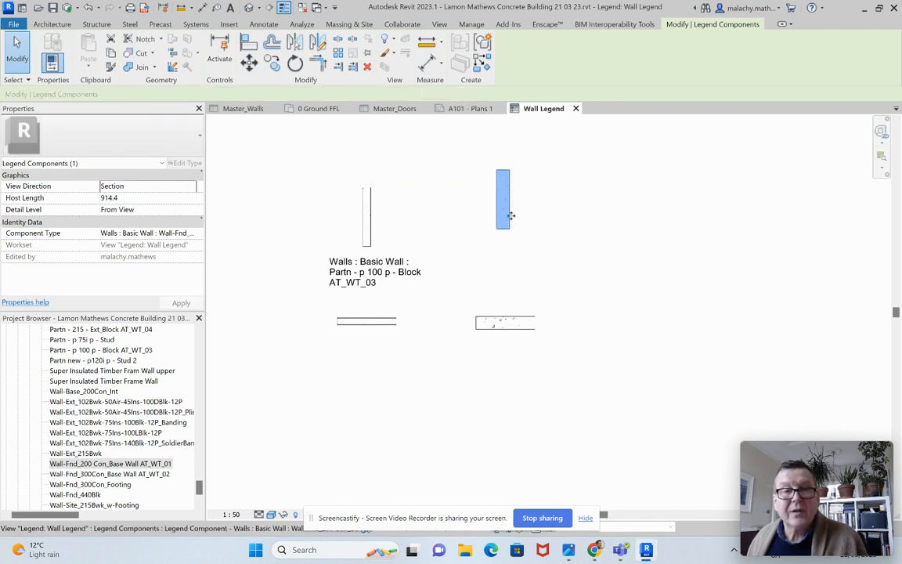
{"action": "key", "text": "Down"}
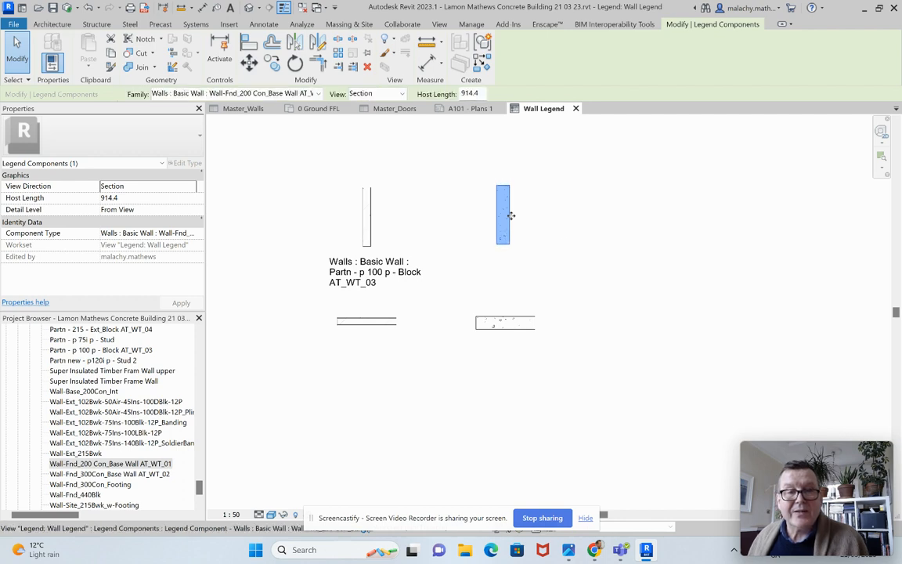
{"action": "left_click", "coordinate": [569, 248]}
Step: Copy the 200 mm base wall section's component type into a wrapped text note beneath it, reading "Walls : Basic Wall : Wall-Fnd_200 Con_Base Wall AT_WT_01"
{"action": "left_click", "coordinate": [506, 227]}
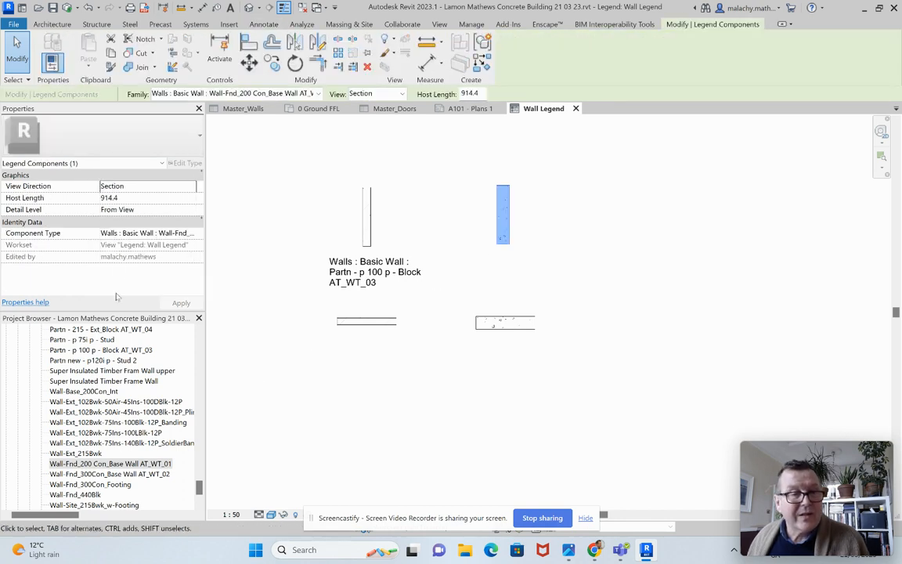
{"action": "left_click", "coordinate": [103, 233]}
{"action": "left_click_drag", "start_coordinate": [103, 232], "coordinate": [197, 233]}
{"action": "key", "text": "ctrl+c"}
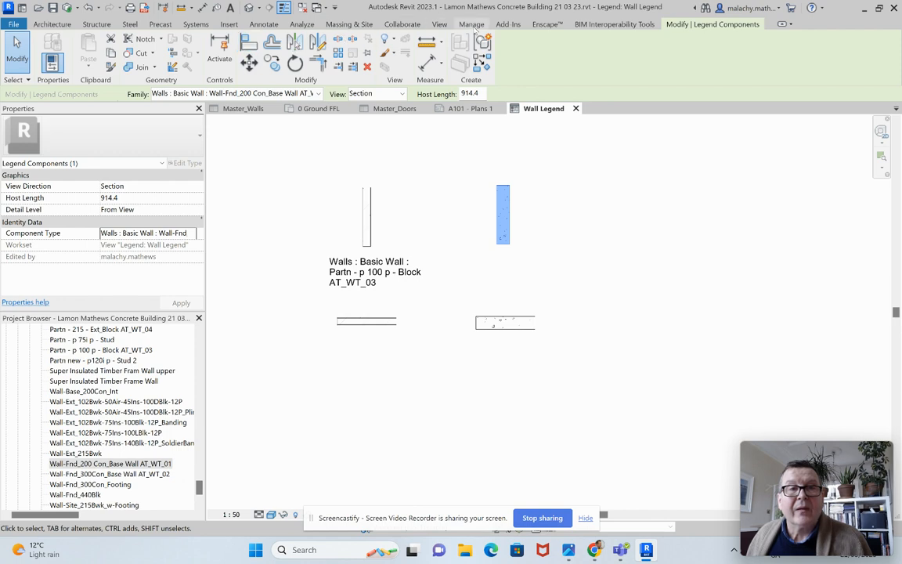
{"action": "left_click", "coordinate": [264, 24]}
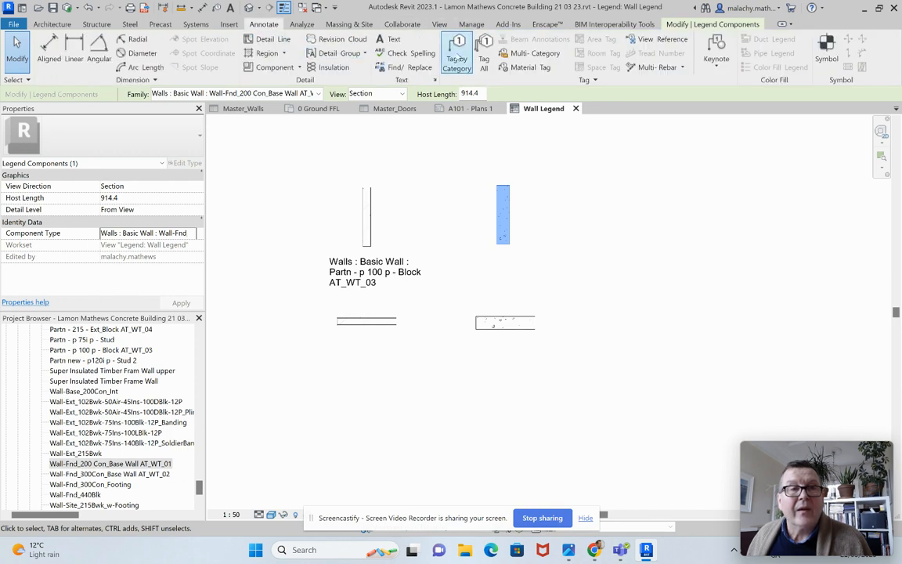
{"action": "left_click", "coordinate": [394, 39]}
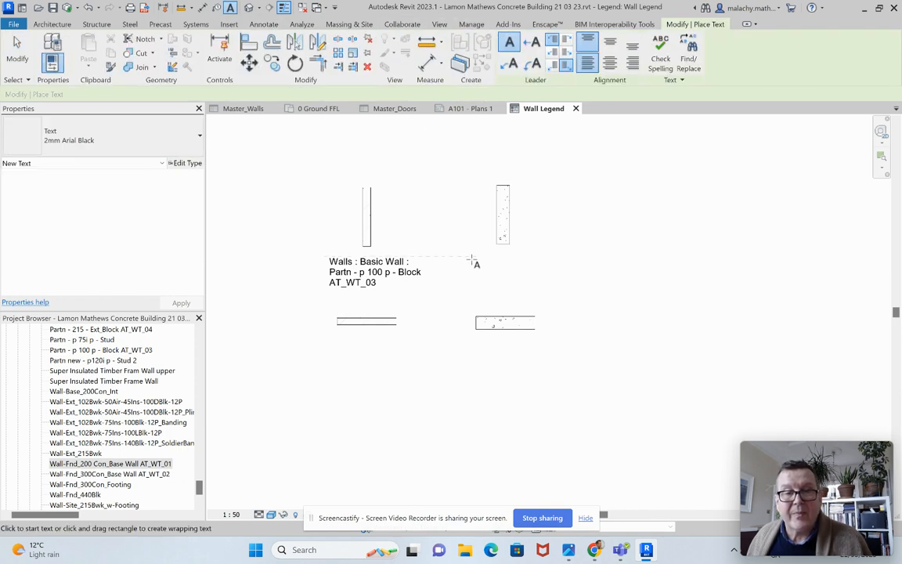
{"action": "left_click_drag", "start_coordinate": [472, 260], "coordinate": [581, 295]}
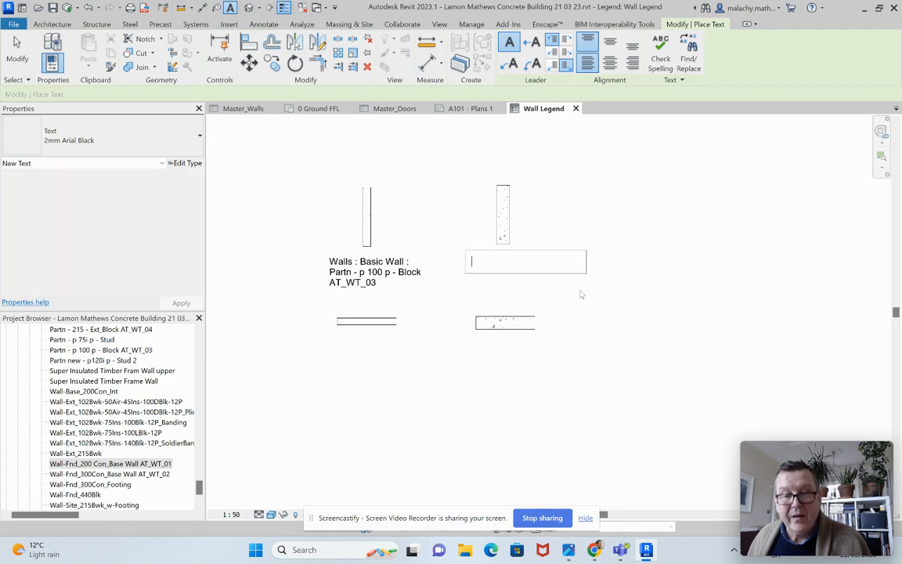
{"action": "key", "text": "ctrl+v"}
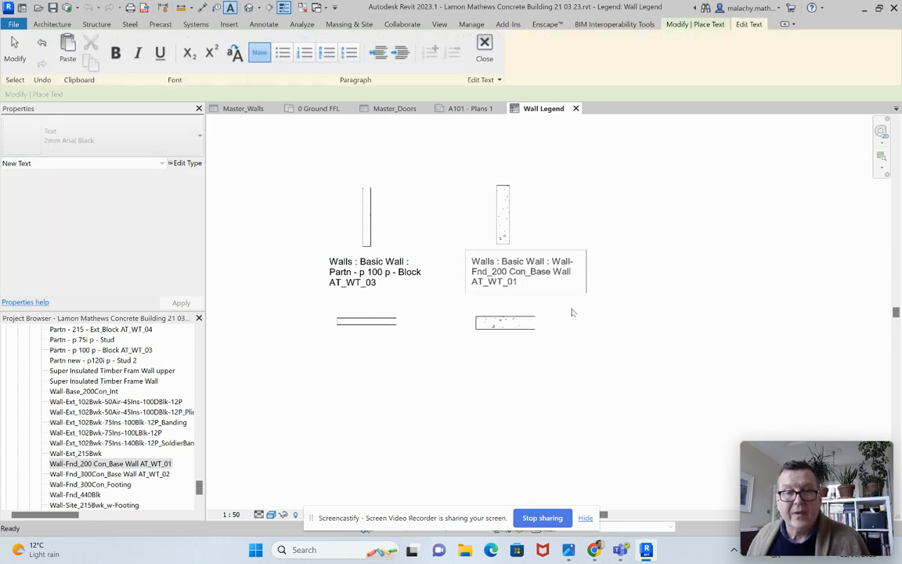
{"action": "left_click", "coordinate": [572, 312]}
{"action": "key", "text": "Escape"}
{"action": "key", "text": "Escape"}
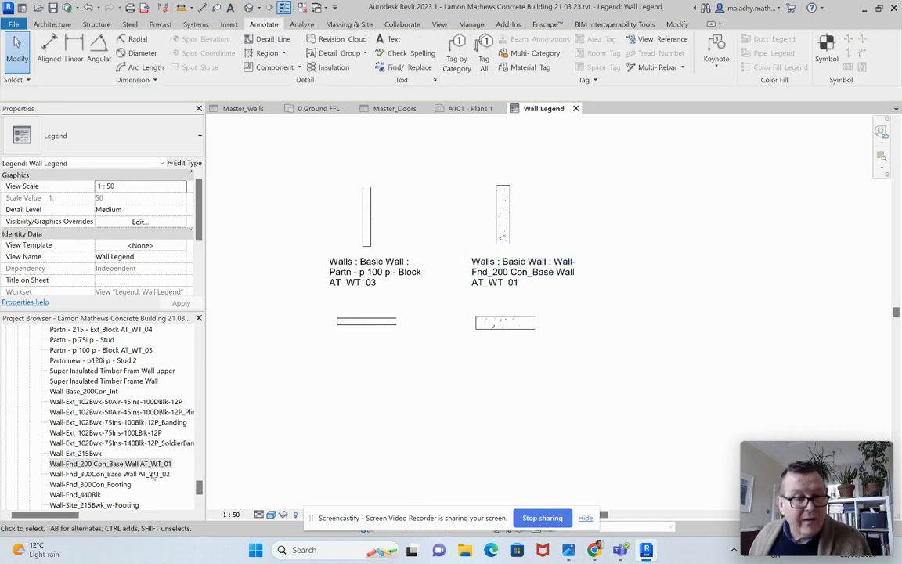
Step: Place two plan components of "Wall-Fnd_300Con_Base Wall AT_WT_02" beside the 200 mm base wall, one above the other
{"action": "left_click_drag", "start_coordinate": [154, 479], "coordinate": [604, 322]}
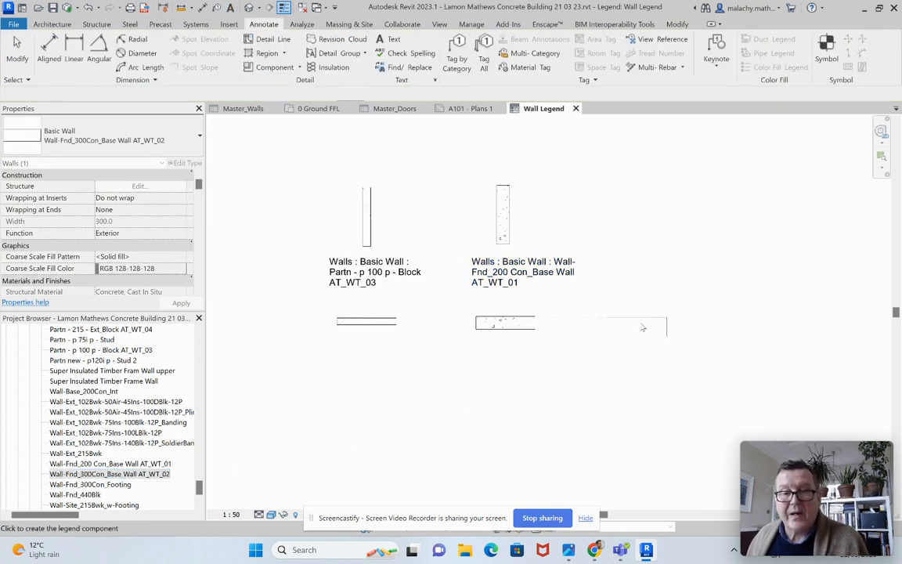
{"action": "left_click", "coordinate": [653, 330]}
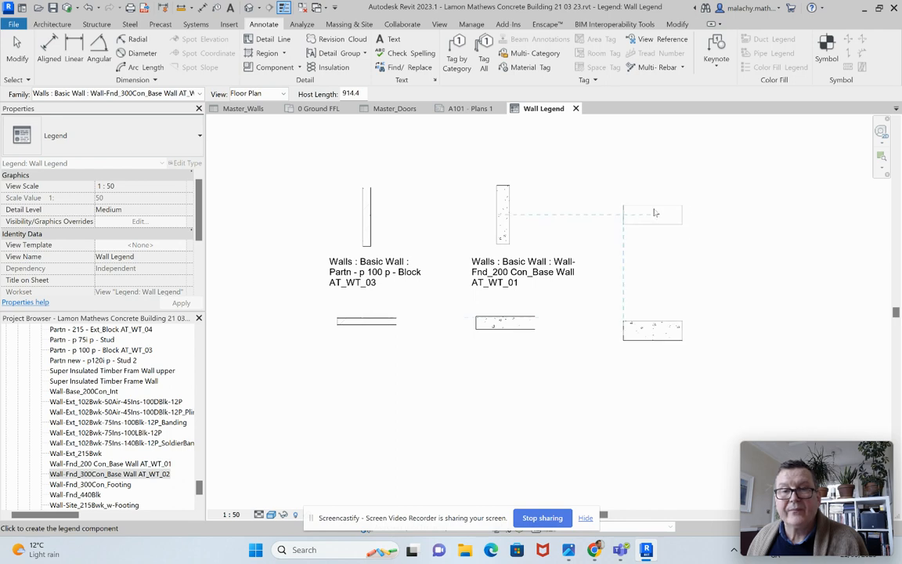
{"action": "left_click", "coordinate": [653, 199]}
{"action": "key", "text": "Escape"}
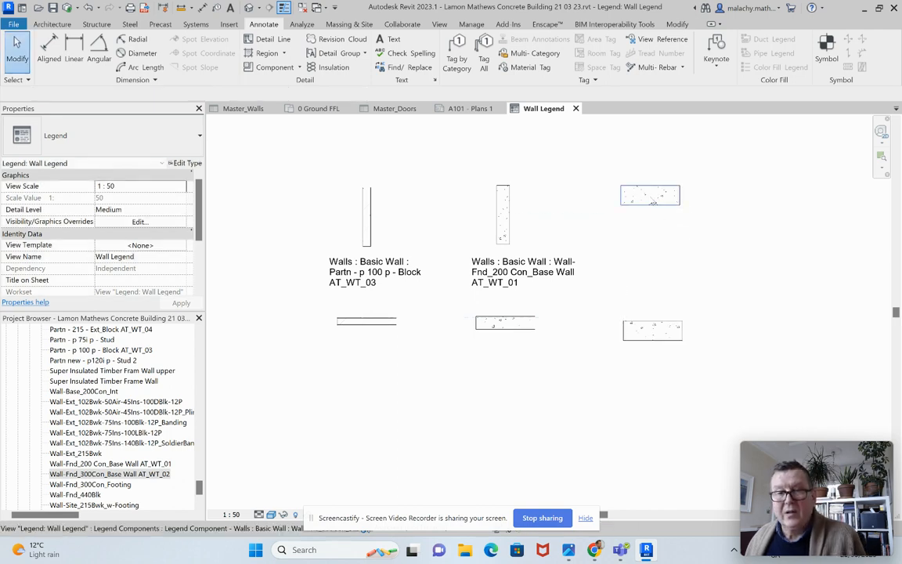
Step: Set the upper 300 mm base wall component to Section view and nudge it down level with the other sections
{"action": "left_click", "coordinate": [649, 195]}
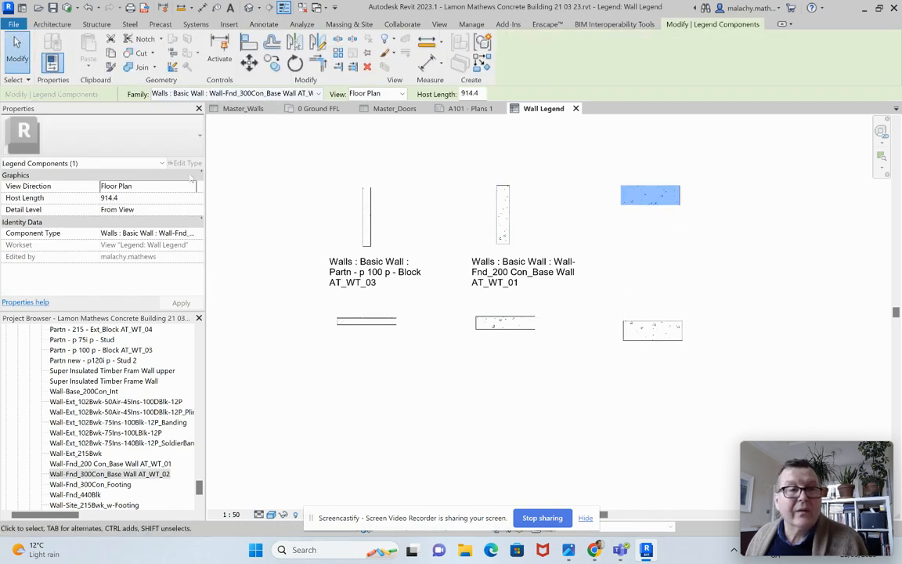
{"action": "left_click", "coordinate": [167, 186]}
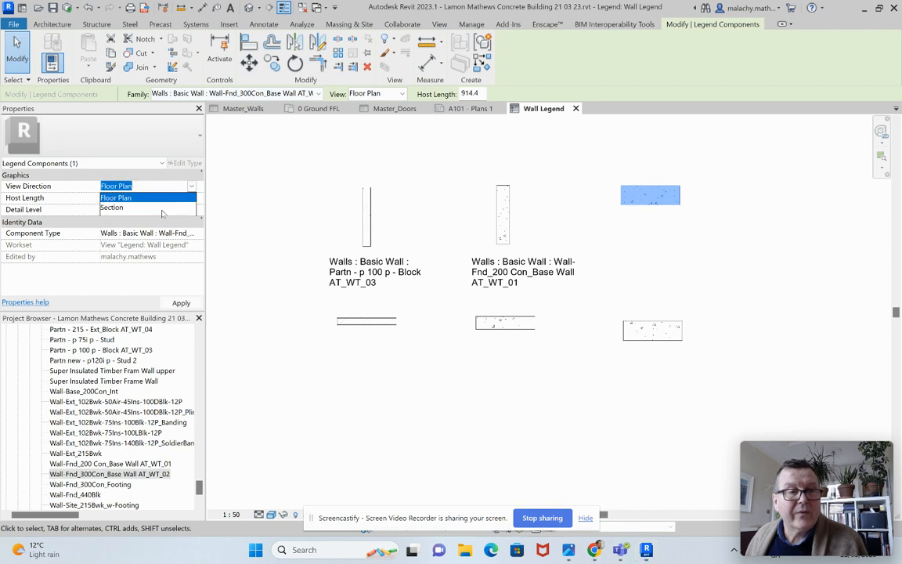
{"action": "left_click", "coordinate": [161, 208]}
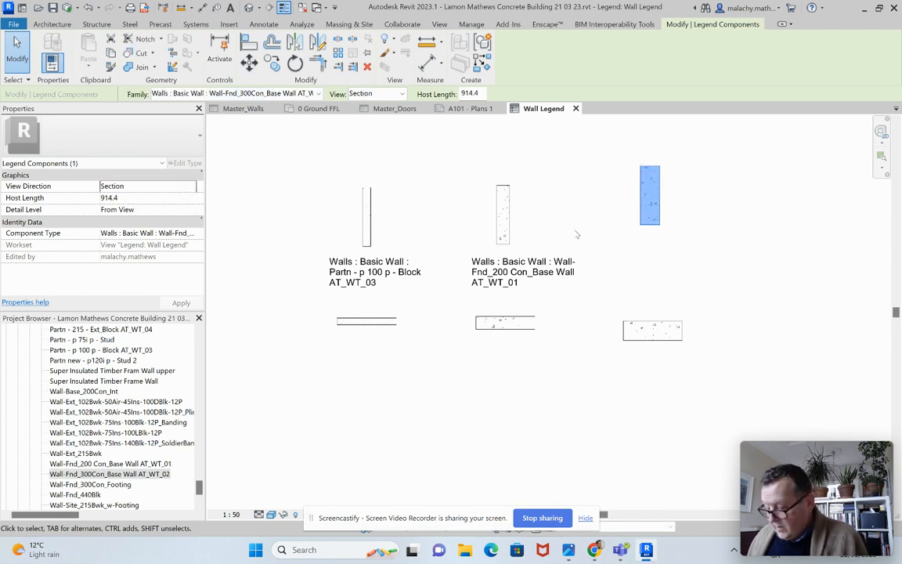
{"action": "key", "text": "Down"}
{"action": "key", "text": "Down"}
{"action": "key", "text": "Down"}
{"action": "key", "text": "Down"}
{"action": "key", "text": "Down"}
{"action": "key", "text": "Down"}
{"action": "key", "text": "Down"}
{"action": "key", "text": "Down"}
{"action": "key", "text": "Down"}
{"action": "key", "text": "Down"}
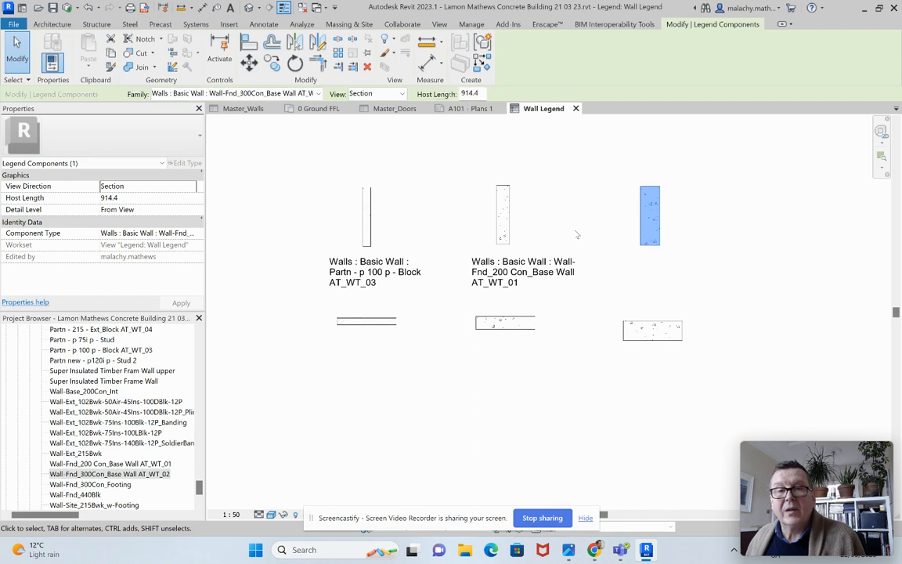
{"action": "key", "text": "Down"}
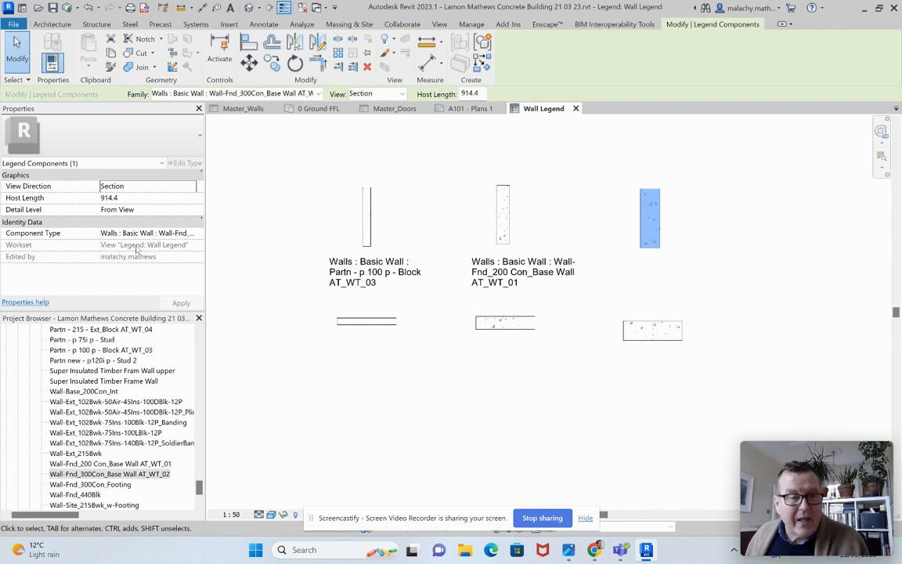
Step: Copy the 300 mm base wall section's component type into a wrapped text note beneath it, reading "Walls : Basic Wall : Wall-Fnd_300Con_Base Wall AT_WT_02"
{"action": "left_click", "coordinate": [148, 233]}
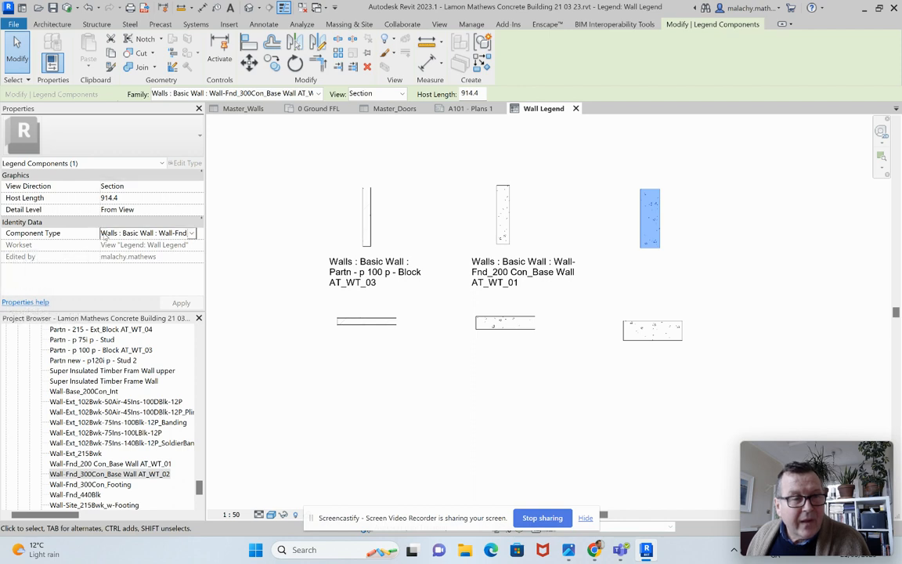
{"action": "left_click_drag", "start_coordinate": [102, 233], "coordinate": [199, 230]}
{"action": "key", "text": "ctrl+c"}
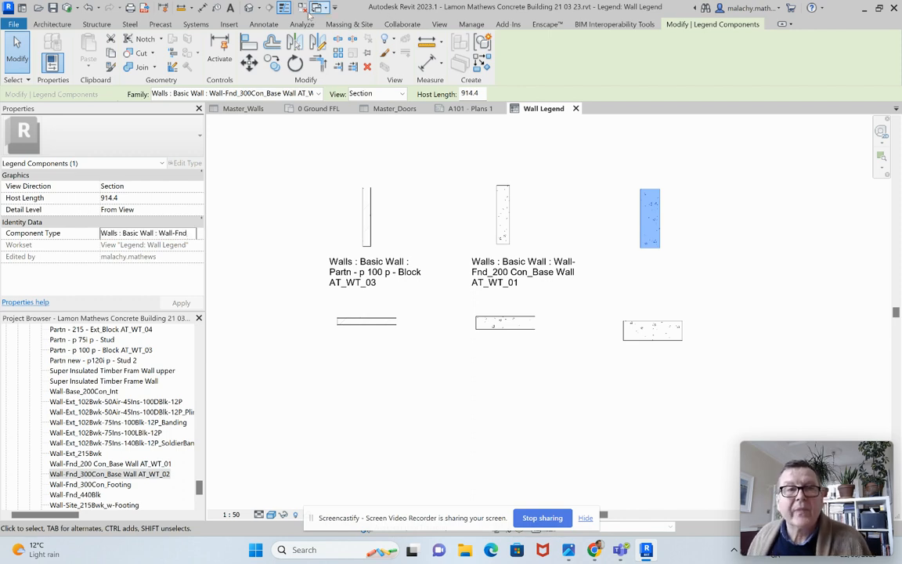
{"action": "left_click", "coordinate": [264, 24]}
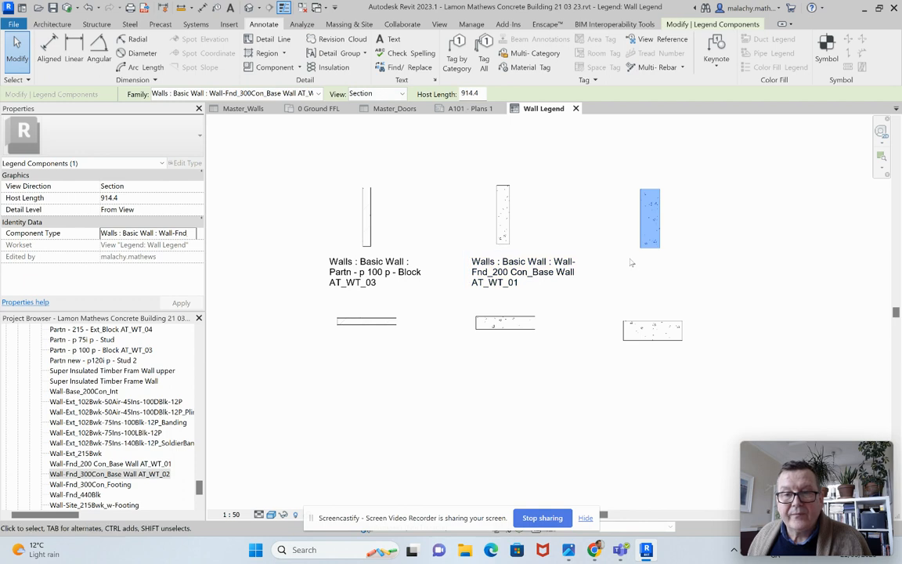
{"action": "left_click", "coordinate": [385, 39]}
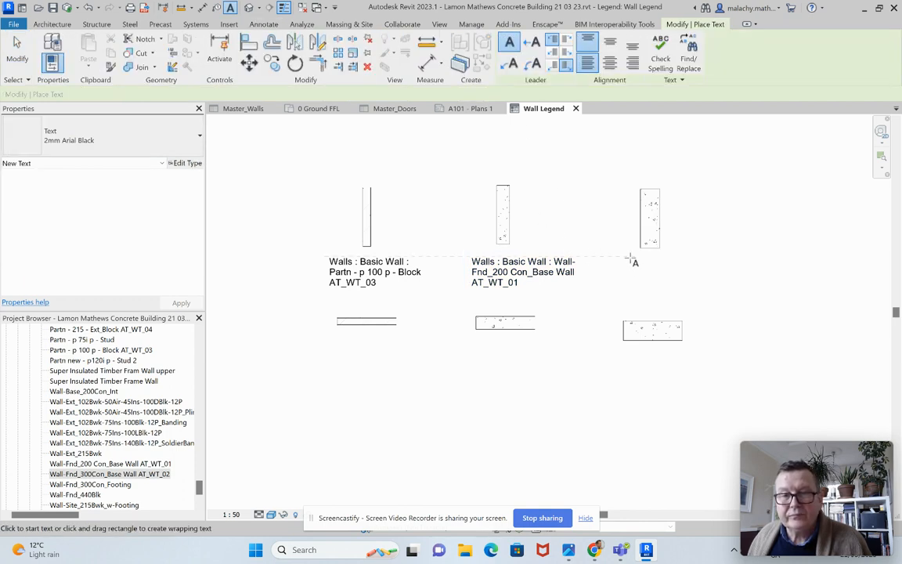
{"action": "left_click_drag", "start_coordinate": [636, 256], "coordinate": [751, 300]}
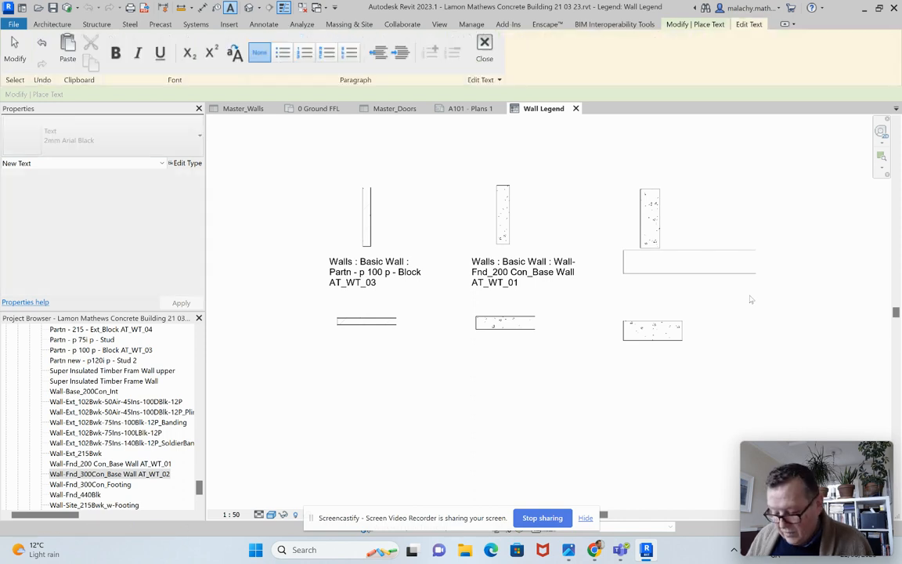
{"action": "key", "text": "ctrl+v"}
{"action": "left_click", "coordinate": [736, 325]}
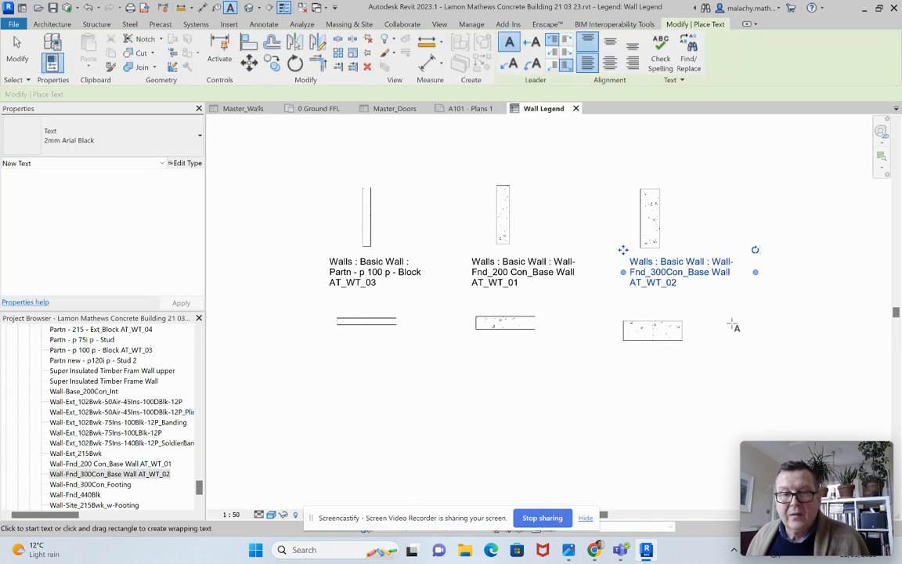
{"action": "key", "text": "Escape"}
{"action": "key", "text": "Escape"}
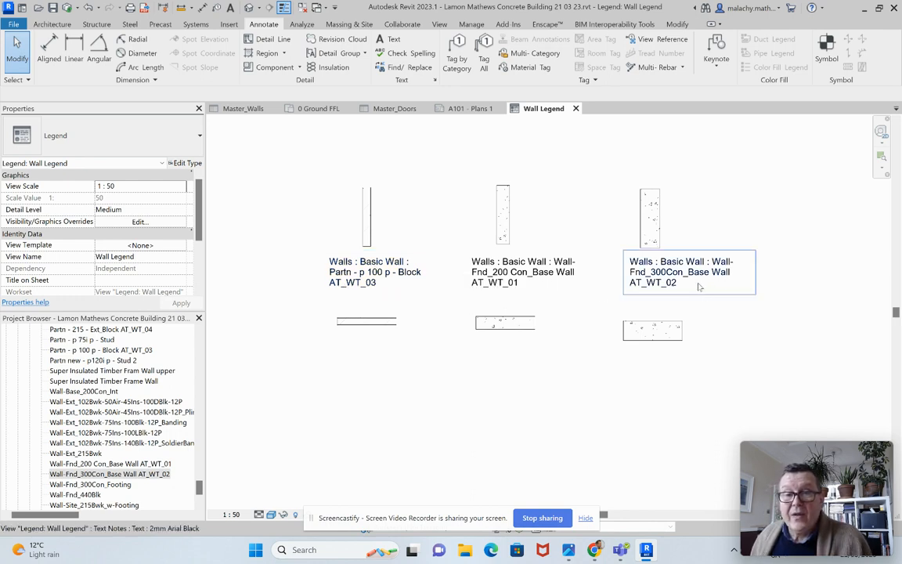
Step: Rename the wall type "Wall-Fnd_300Con_Base Wall AT_WT_02" as "Wall-Fnd_300 Con_Base Wall AT_WT_02"
{"action": "left_click", "coordinate": [655, 237]}
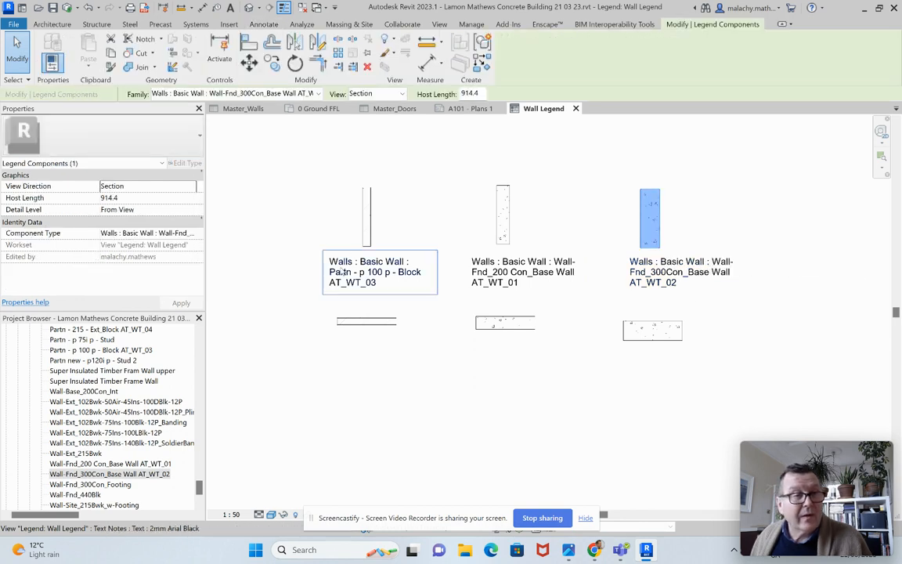
{"action": "key", "text": "Escape"}
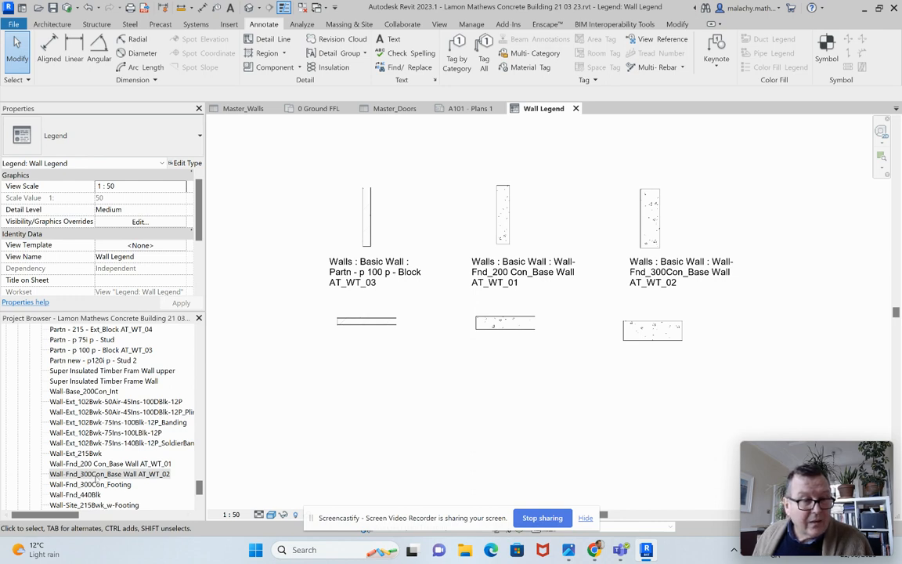
{"action": "left_click", "coordinate": [110, 474]}
{"action": "right_click", "coordinate": [109, 474]}
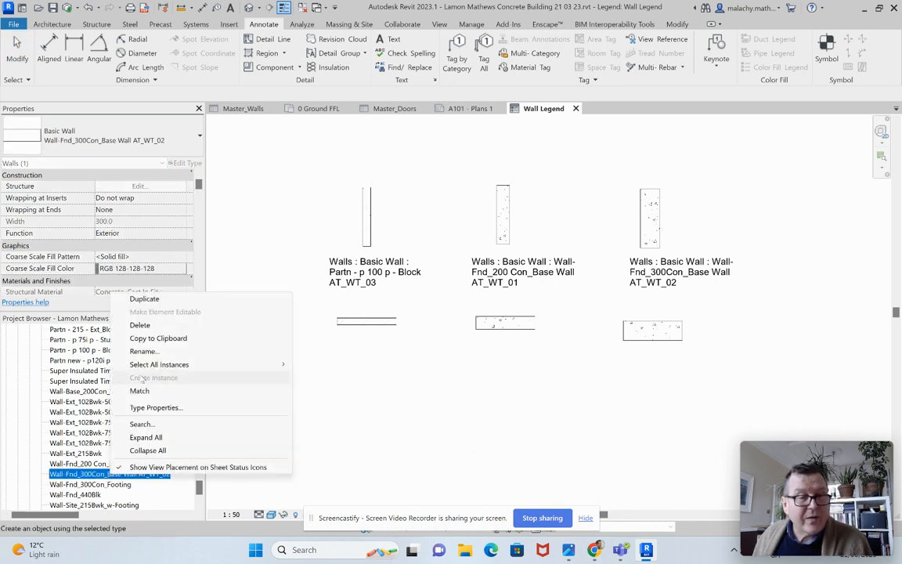
{"action": "left_click", "coordinate": [144, 352]}
{"action": "left_click", "coordinate": [94, 475]}
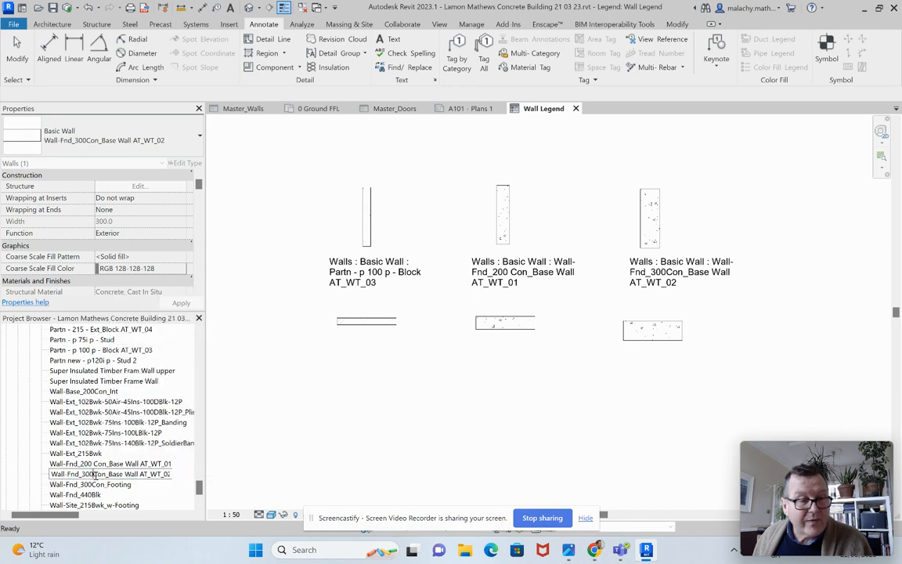
{"action": "left_click", "coordinate": [271, 463]}
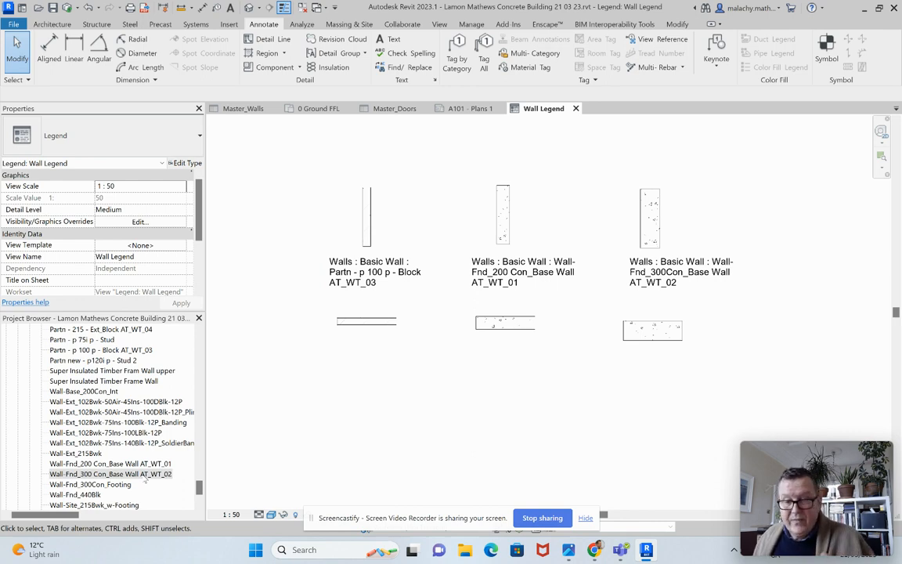
{"action": "right_click", "coordinate": [146, 475]}
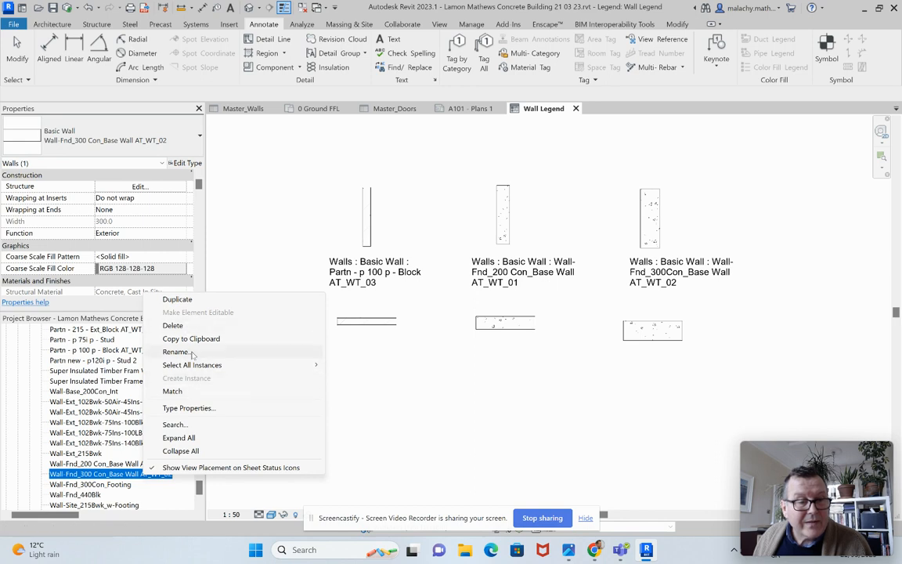
{"action": "left_click", "coordinate": [374, 444]}
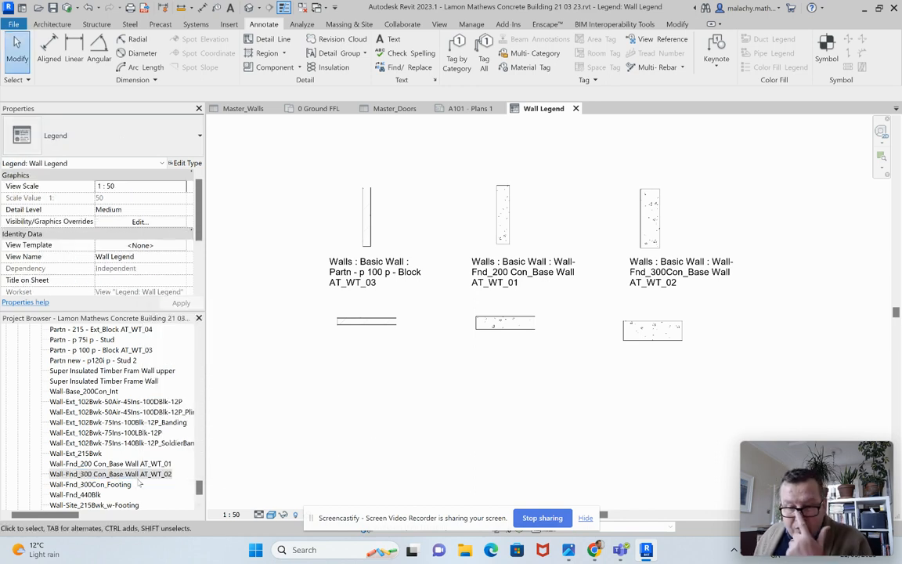
Step: Insert a space after "300" in the 300 mm base wall's text note so it reads "Wall-Fnd_300 Con_Base Wall AT_WT_02"
{"action": "left_click", "coordinate": [625, 253]}
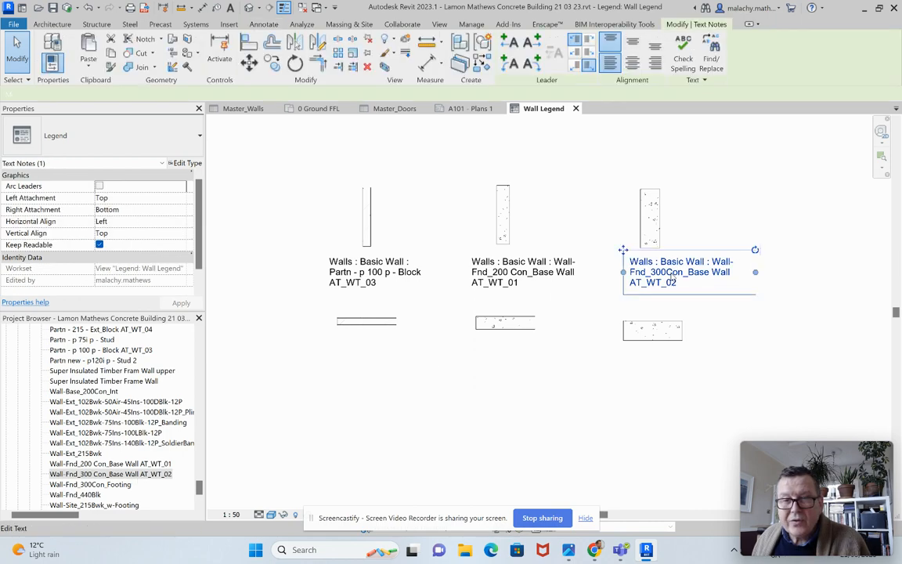
{"action": "left_click", "coordinate": [671, 274]}
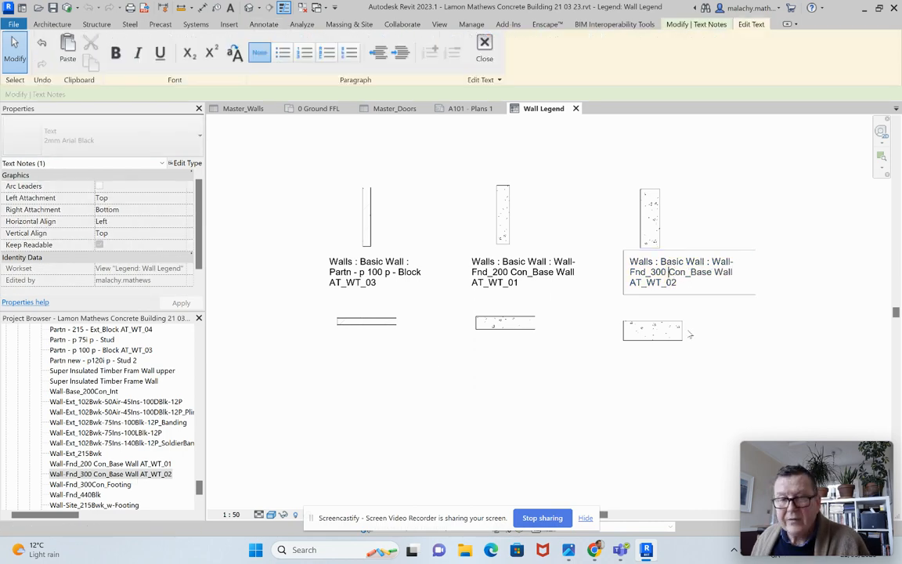
{"action": "left_click", "coordinate": [581, 427]}
{"action": "left_click", "coordinate": [581, 428]}
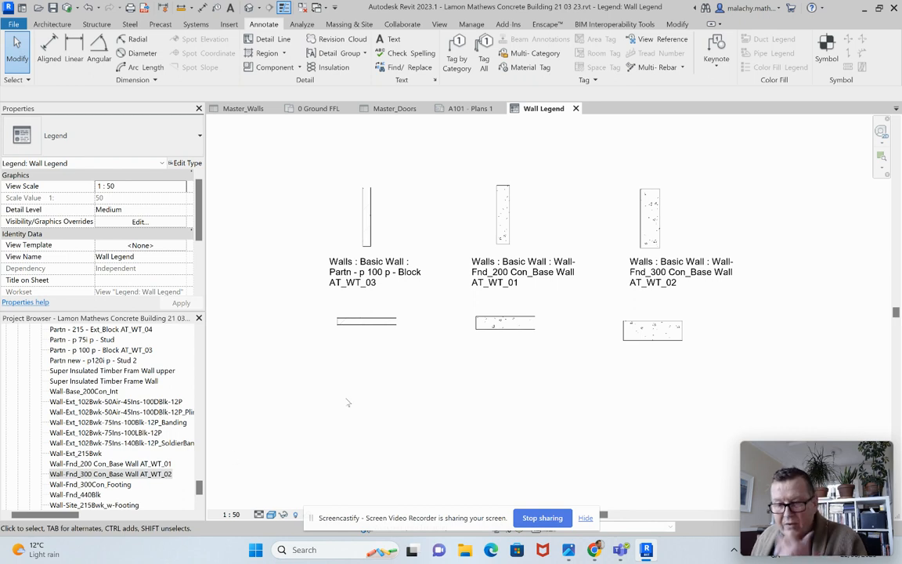
Step: Switch from the wall legend to the sheet "A101 - Plans 1" and show the whole sheet
{"action": "scroll", "coordinate": [348, 402], "scroll_direction": "down", "scroll_amount": 2}
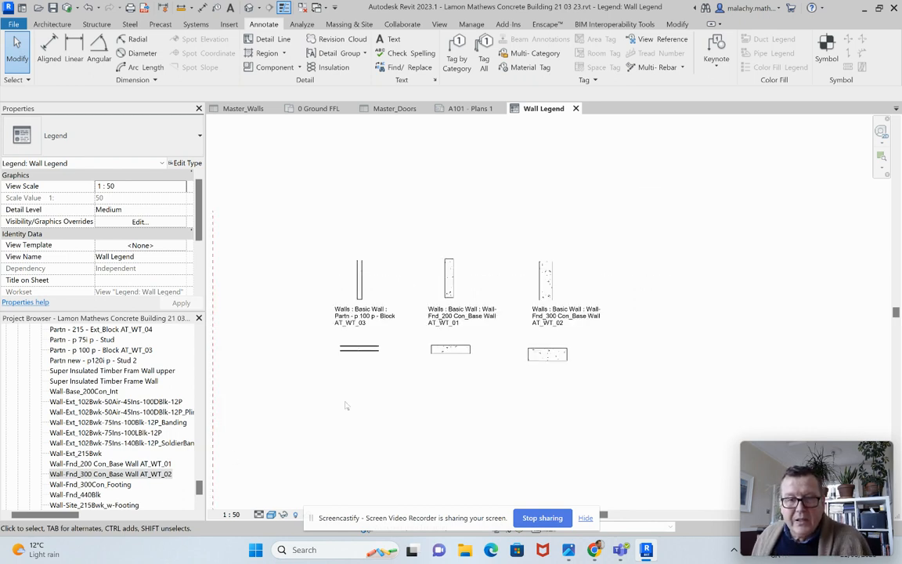
{"action": "scroll", "coordinate": [346, 404], "scroll_direction": "down", "scroll_amount": 1}
{"action": "scroll", "coordinate": [416, 318], "scroll_direction": "down", "scroll_amount": 1}
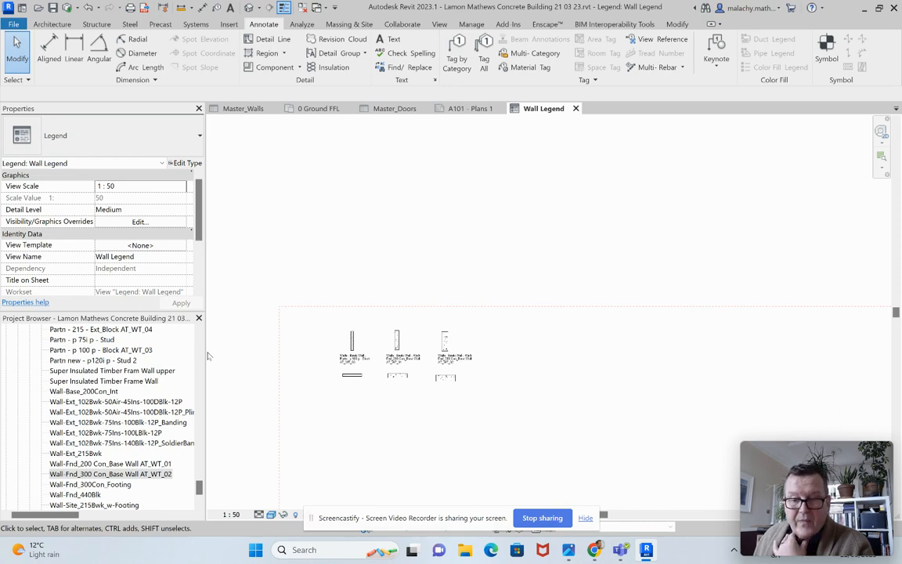
{"action": "left_click", "coordinate": [455, 109]}
{"action": "scroll", "coordinate": [488, 273], "scroll_direction": "down", "scroll_amount": 5}
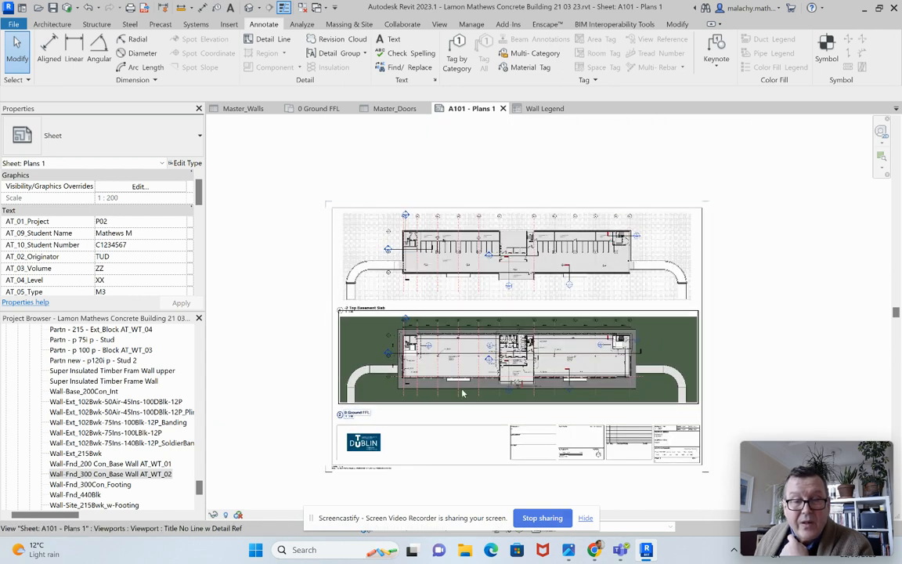
Step: Move the basement slab and ground floor plan viewports down together on the sheet, leaving space above the basement plan
{"action": "left_click", "coordinate": [466, 377]}
{"action": "left_click", "coordinate": [501, 293]}
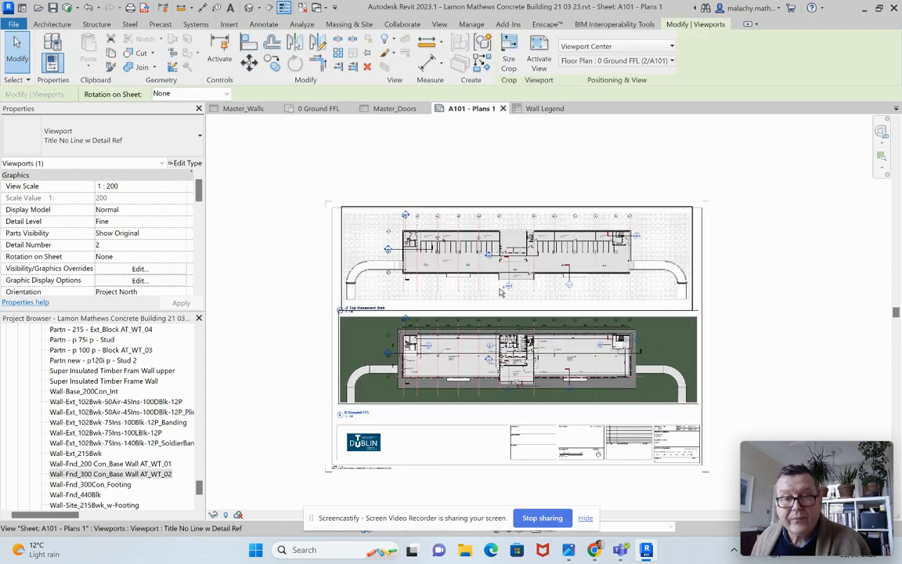
{"action": "left_click", "coordinate": [495, 300], "text": "ctrl"}
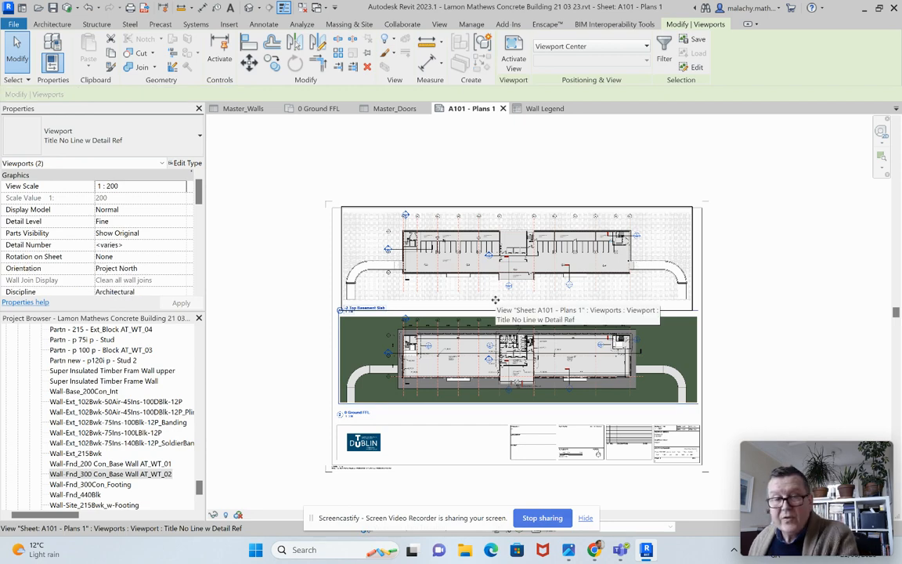
{"action": "left_click_drag", "start_coordinate": [495, 300], "coordinate": [495, 311]}
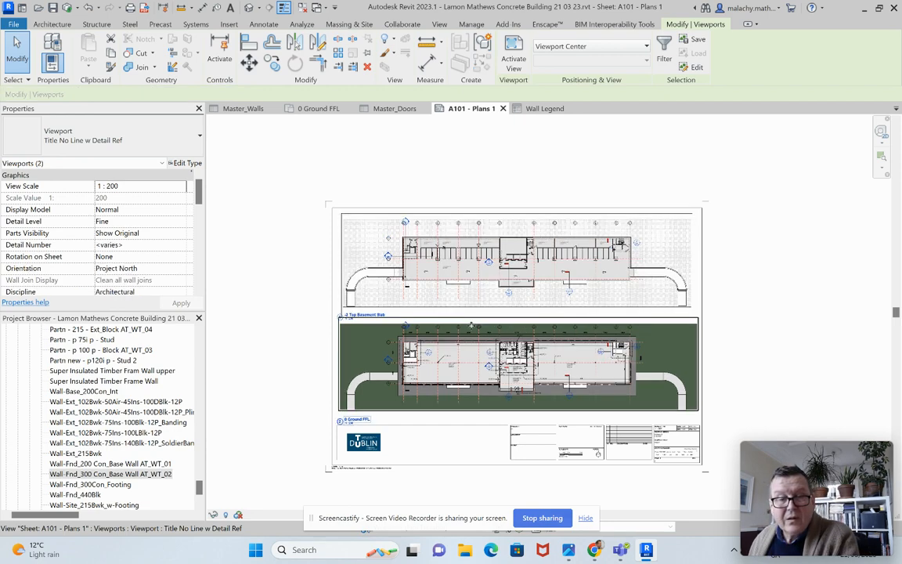
{"action": "key", "text": "Down"}
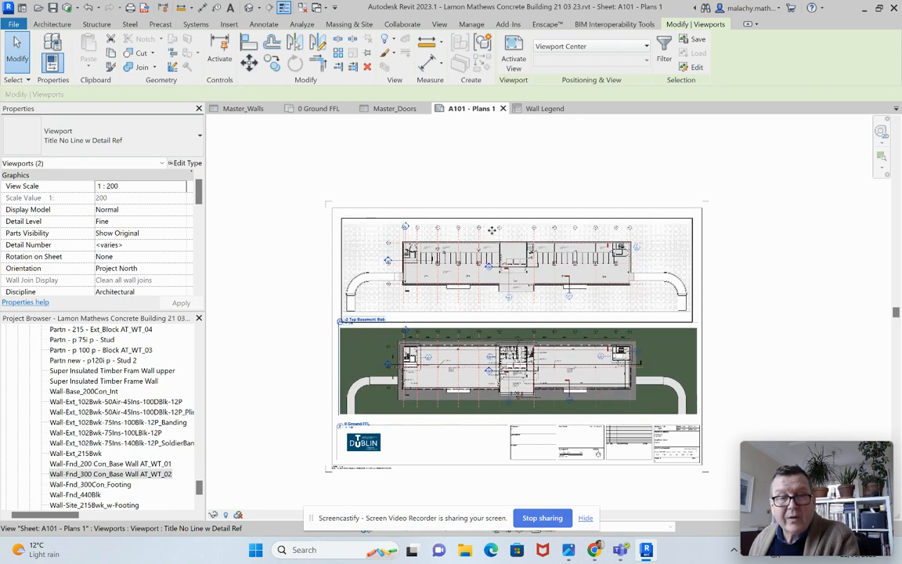
{"action": "key", "text": "Down"}
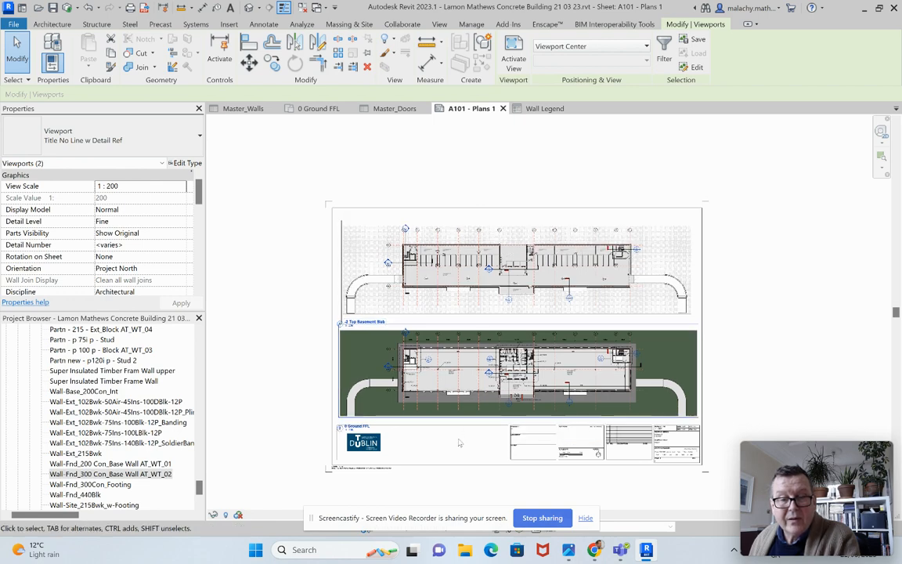
{"action": "key", "text": "Escape"}
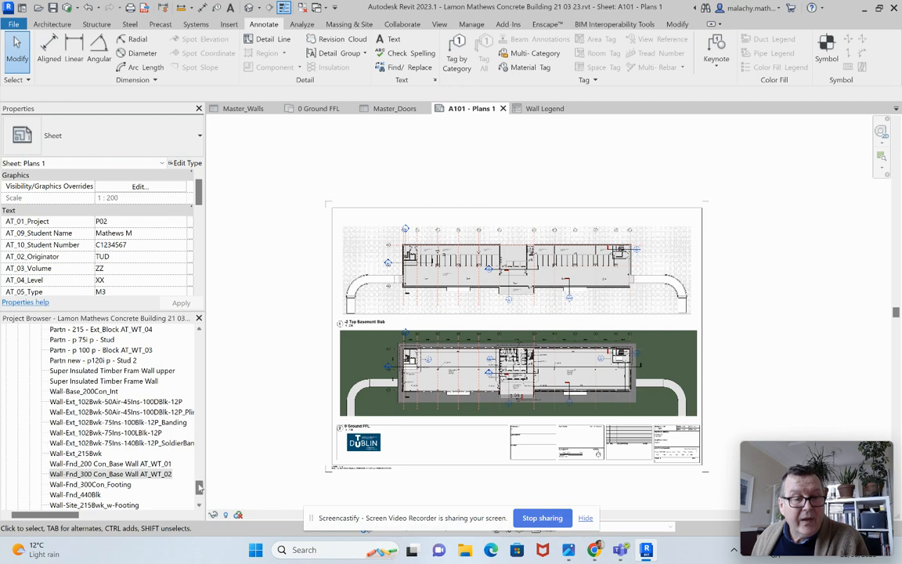
Step: Place the "Wall Legend" view from the project's legends onto the sheet "A101 - Plans 1"
{"action": "left_click_drag", "start_coordinate": [199, 486], "coordinate": [199, 465]}
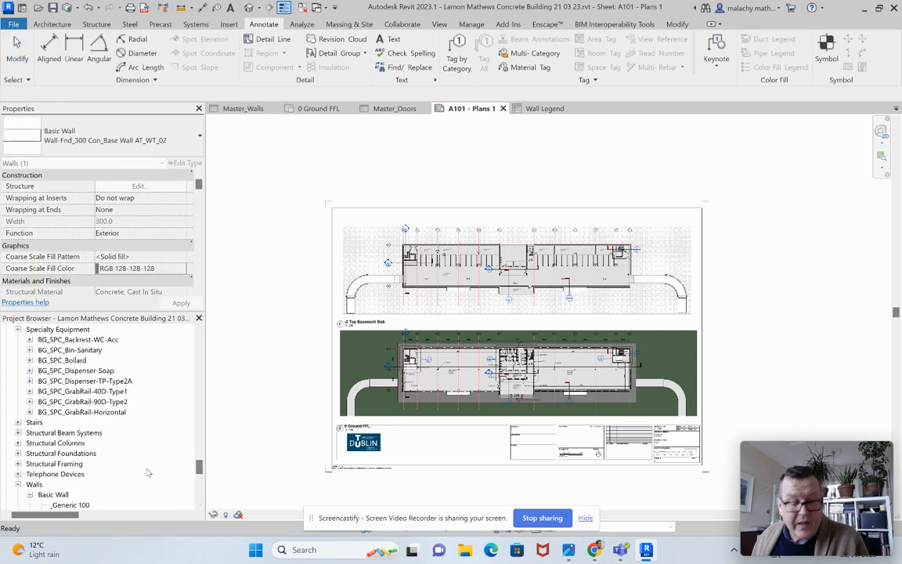
{"action": "scroll", "coordinate": [148, 472], "scroll_direction": "down", "scroll_amount": 4}
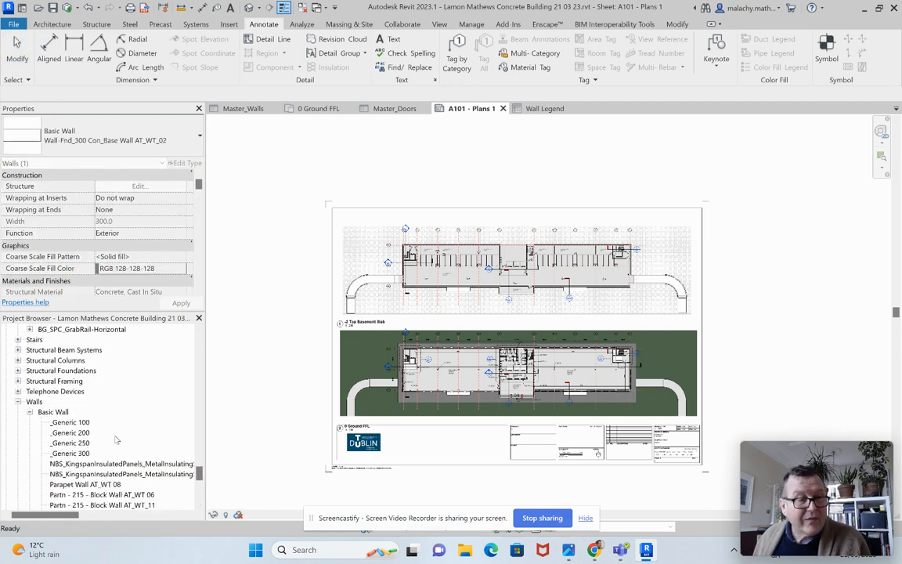
{"action": "scroll", "coordinate": [138, 375], "scroll_direction": "up", "scroll_amount": 2}
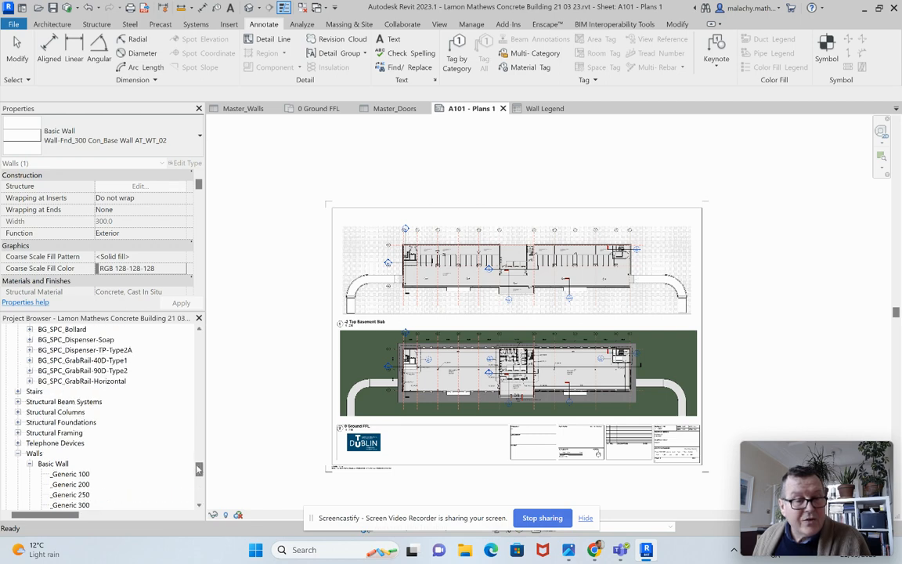
{"action": "left_click_drag", "start_coordinate": [198, 471], "coordinate": [198, 376]}
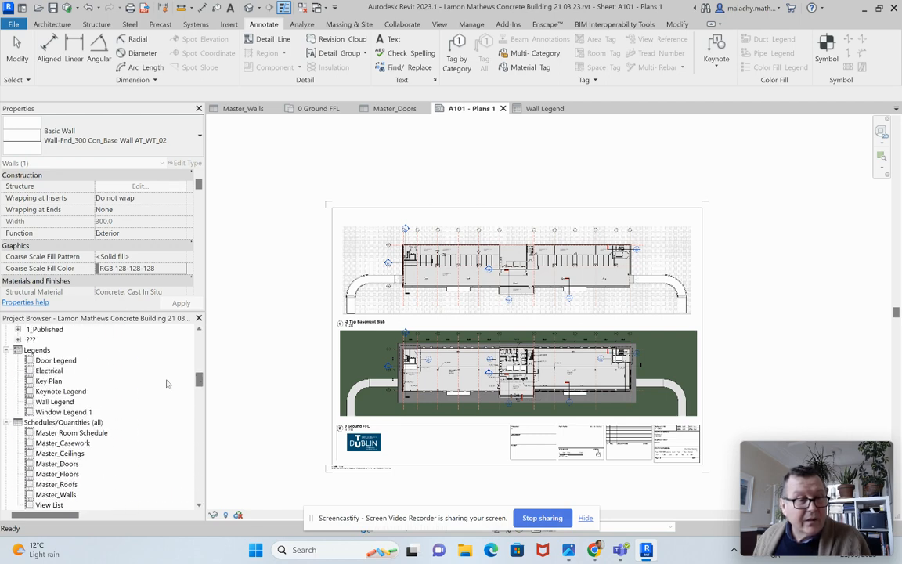
{"action": "left_click", "coordinate": [54, 401]}
{"action": "left_click_drag", "start_coordinate": [54, 401], "coordinate": [242, 368]}
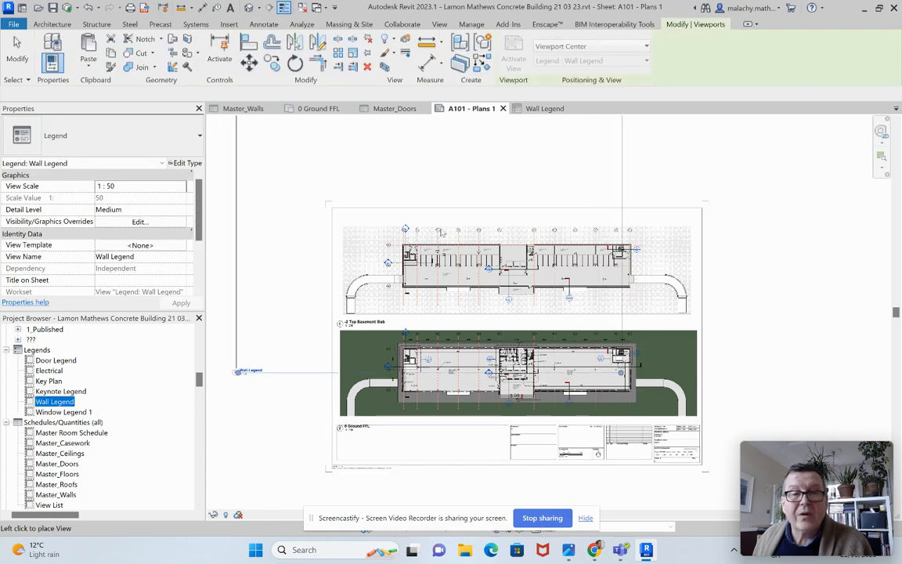
{"action": "left_click", "coordinate": [466, 201]}
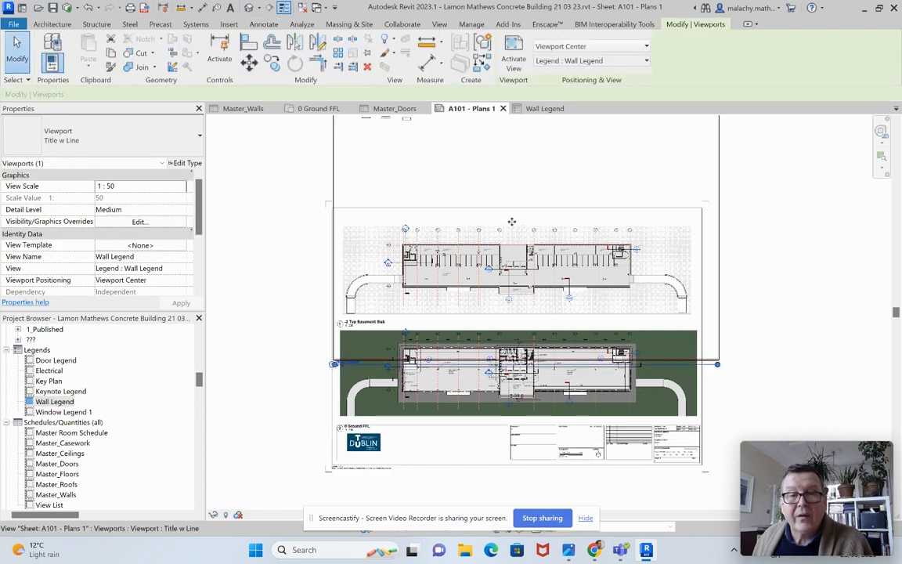
Step: Reposition the wall legend viewport so its wall sections and notes sit in the blank strip above the basement plan
{"action": "left_click_drag", "start_coordinate": [462, 202], "coordinate": [535, 323]}
{"action": "left_click_drag", "start_coordinate": [524, 273], "coordinate": [561, 296]}
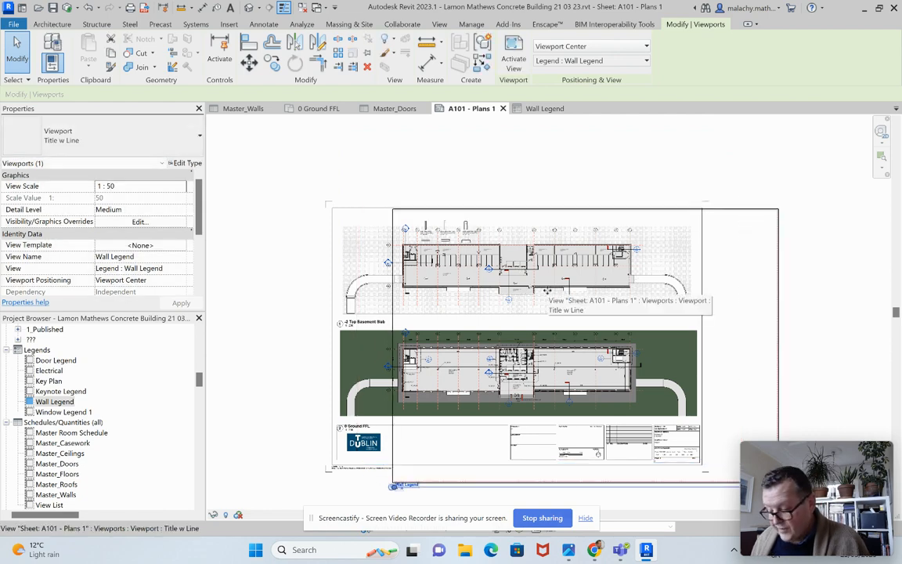
{"action": "key", "text": "Up"}
{"action": "key", "text": "Up"}
{"action": "key", "text": "Up"}
{"action": "key", "text": "Up"}
{"action": "key", "text": "Up"}
{"action": "key", "text": "Up"}
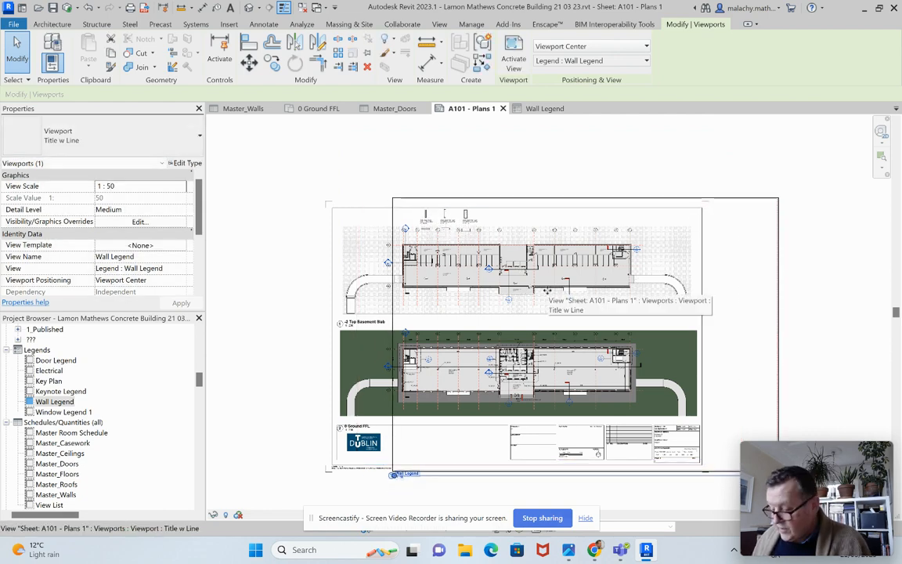
{"action": "key", "text": "Right"}
{"action": "key", "text": "Right"}
{"action": "key", "text": "Right"}
{"action": "key", "text": "Right"}
{"action": "key", "text": "Right"}
{"action": "key", "text": "Right"}
{"action": "key", "text": "Right"}
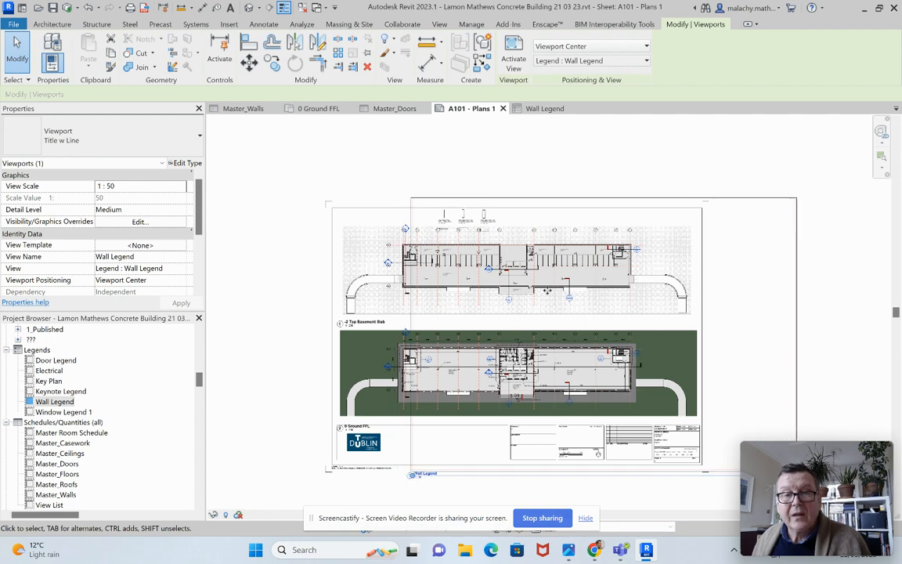
{"action": "key", "text": "Right"}
{"action": "key", "text": "Right"}
{"action": "key", "text": "Right"}
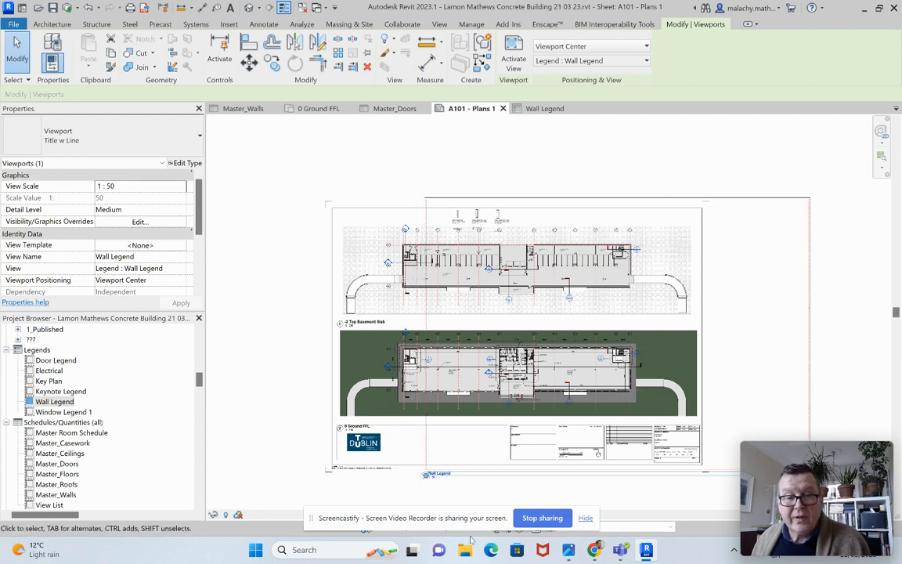
Step: Move the wall legend's view title up beside the wall sections, near the sheet's upper-left corner
{"action": "left_click", "coordinate": [440, 493]}
{"action": "left_click", "coordinate": [434, 475]}
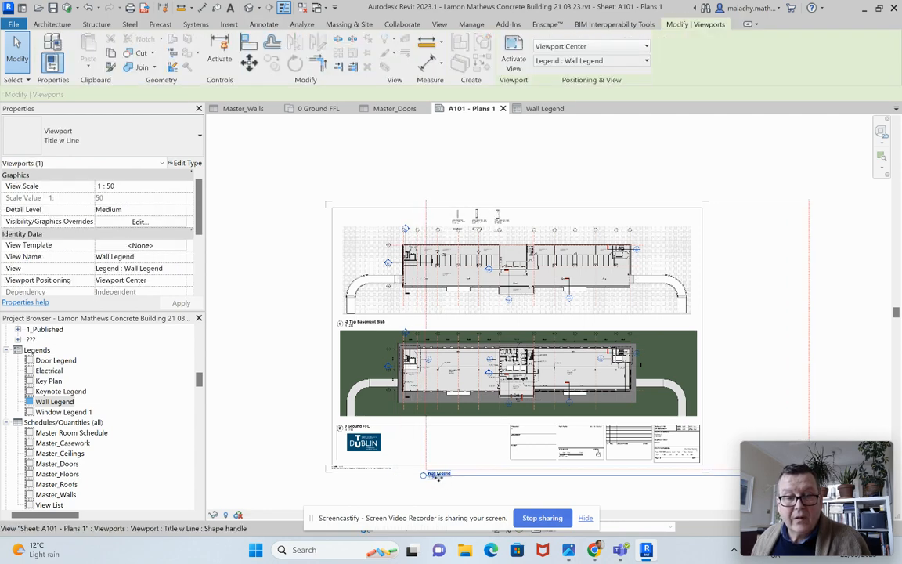
{"action": "mouse_move", "coordinate": [434, 476]}
{"action": "left_mouse_down"}
{"action": "mouse_move", "coordinate": [452, 316]}
{"action": "mouse_move", "coordinate": [410, 246]}
{"action": "mouse_move", "coordinate": [407, 213]}
{"action": "mouse_move", "coordinate": [376, 210]}
{"action": "mouse_move", "coordinate": [372, 226]}
{"action": "left_mouse_up"}
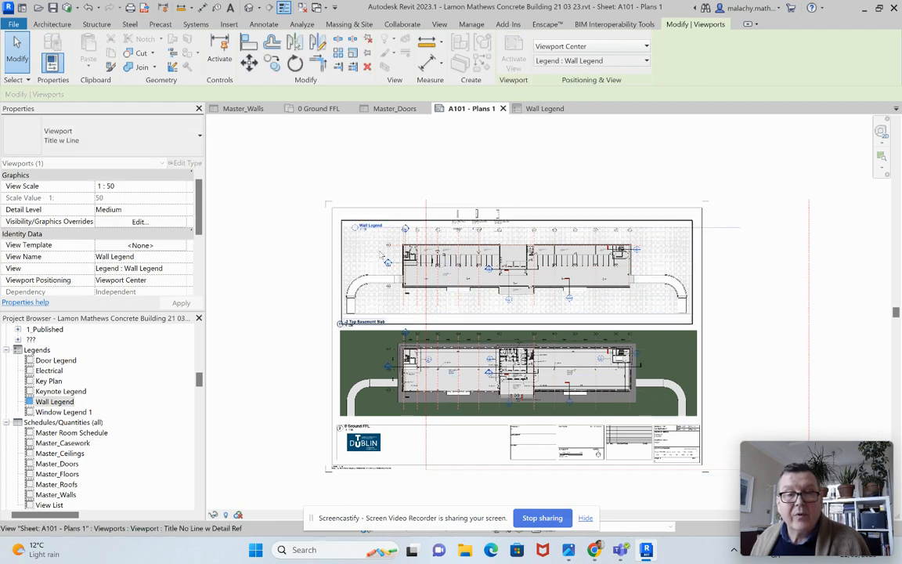
{"action": "key", "text": "Escape"}
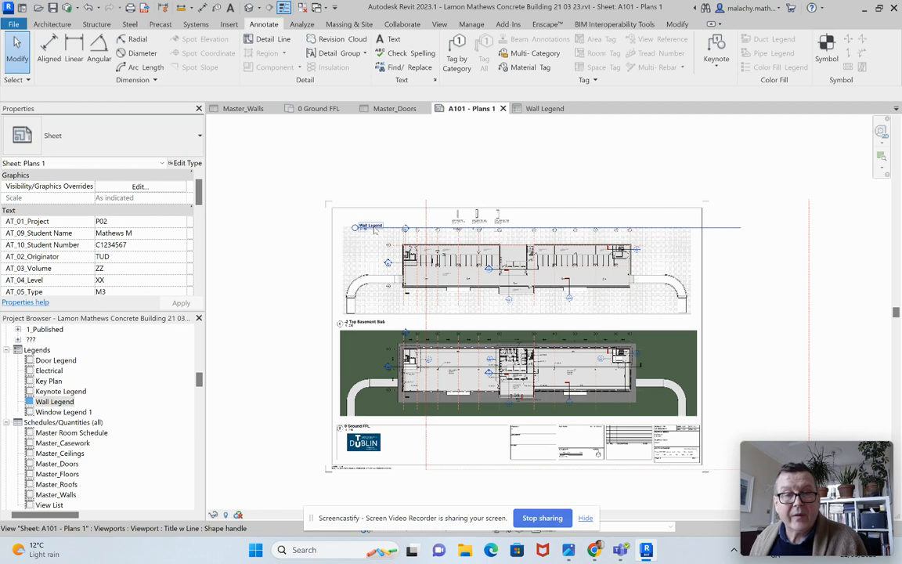
Step: Change the wall legend's viewport type to "Title No Line w Detail Ref"
{"action": "left_click", "coordinate": [371, 226]}
{"action": "left_click", "coordinate": [102, 136]}
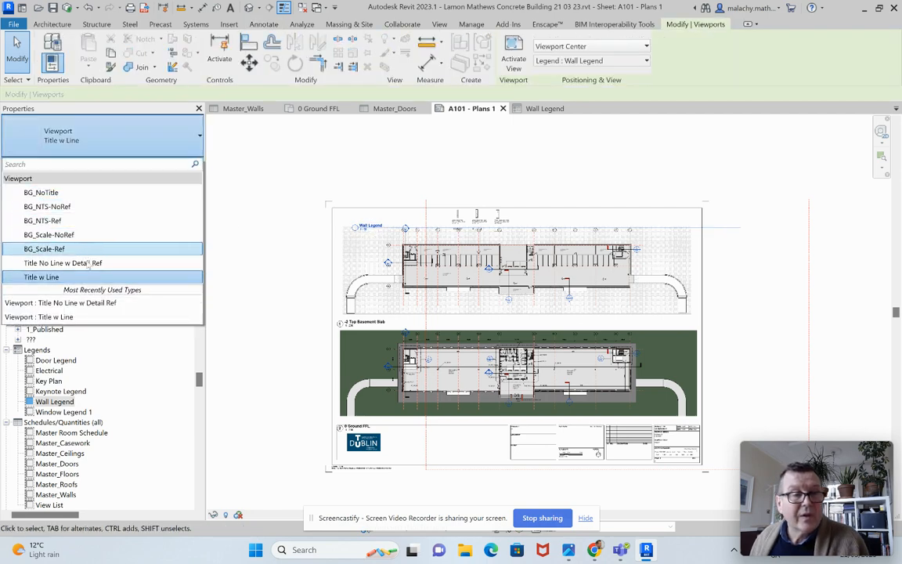
{"action": "left_click", "coordinate": [62, 263]}
Step: Examine the placed wall legend's sections and notes against the type tags on the ground floor plan
{"action": "scroll", "coordinate": [467, 225], "scroll_direction": "up", "scroll_amount": 3}
{"action": "scroll", "coordinate": [458, 229], "scroll_direction": "up", "scroll_amount": 2}
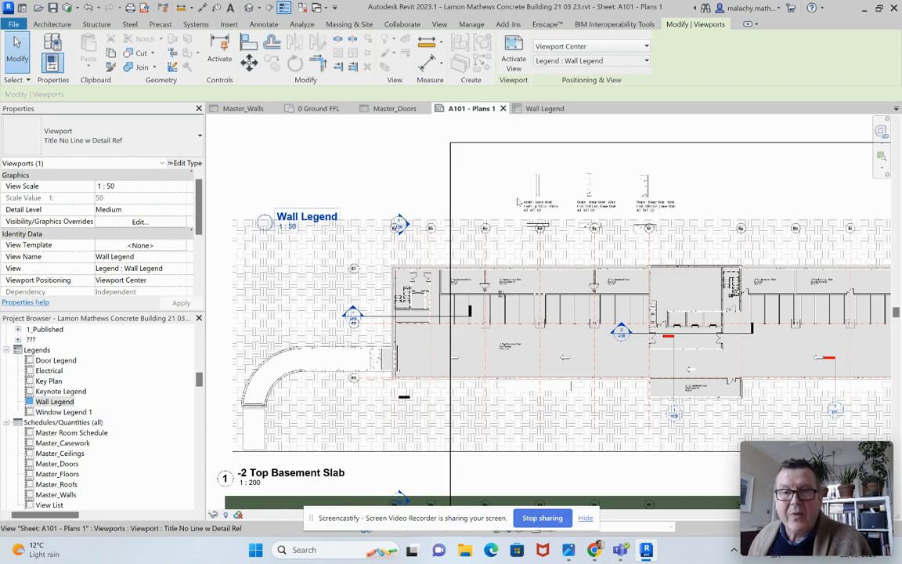
{"action": "scroll", "coordinate": [549, 212], "scroll_direction": "up", "scroll_amount": 2}
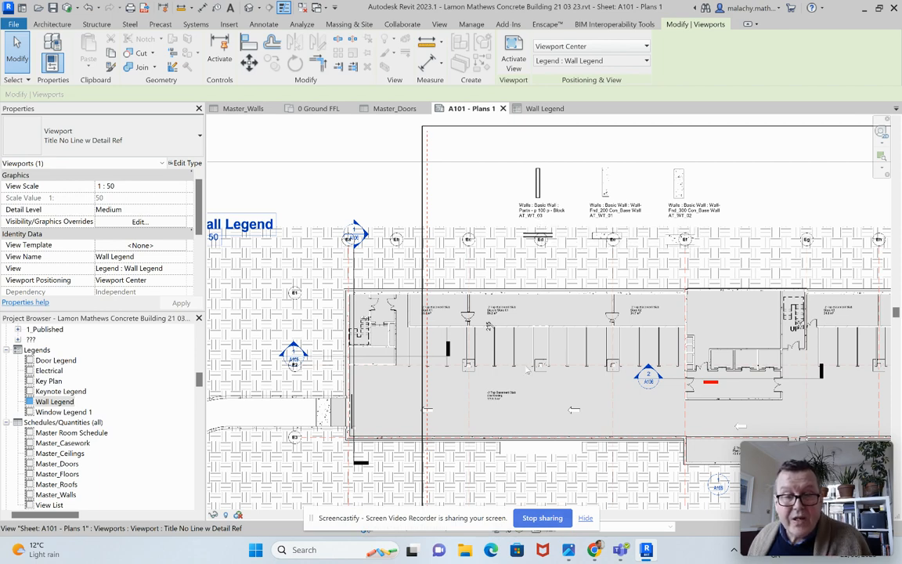
{"action": "scroll", "coordinate": [501, 333], "scroll_direction": "down", "scroll_amount": 2}
{"action": "scroll", "coordinate": [545, 390], "scroll_direction": "up", "scroll_amount": 3}
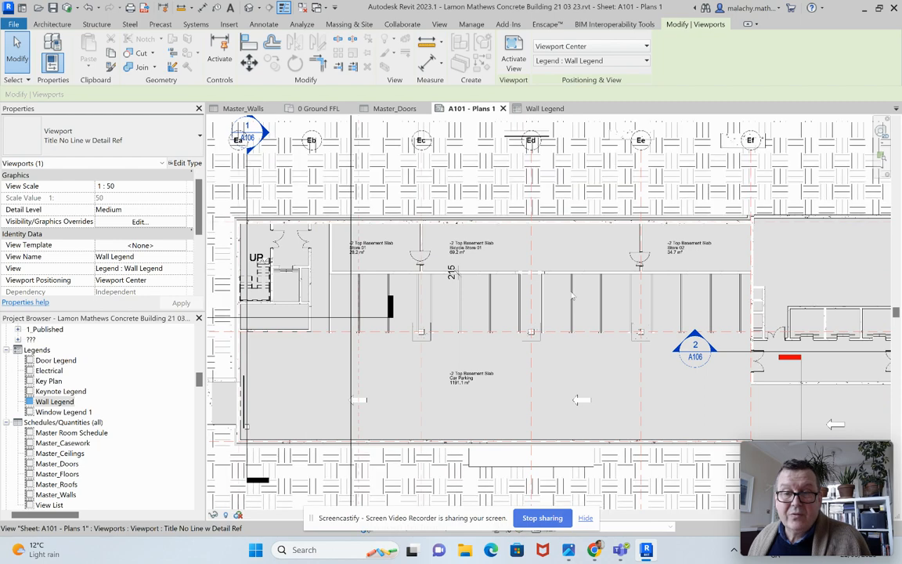
{"action": "scroll", "coordinate": [523, 340], "scroll_direction": "down", "scroll_amount": 4}
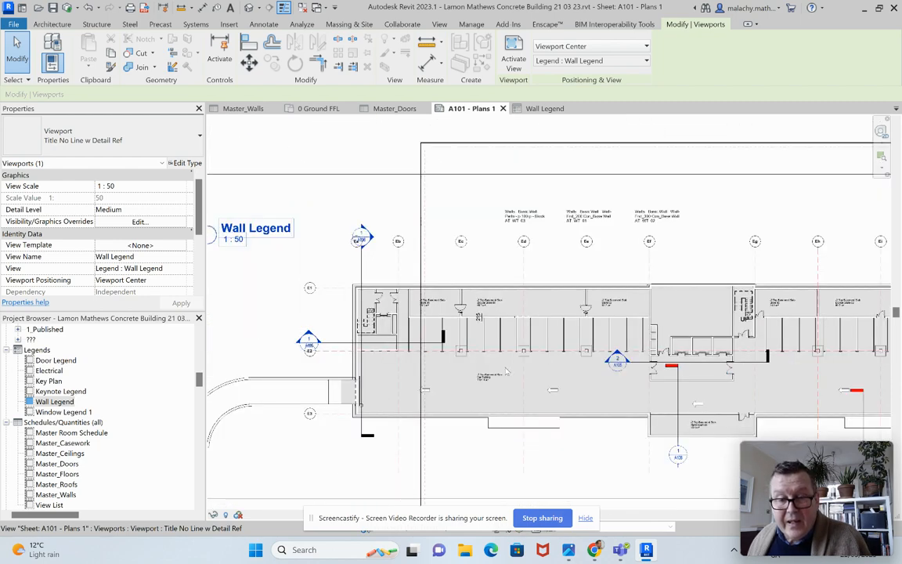
{"action": "middle_click_drag", "start_coordinate": [531, 389], "coordinate": [486, 197]}
{"action": "scroll", "coordinate": [275, 347], "scroll_direction": "up", "scroll_amount": 4}
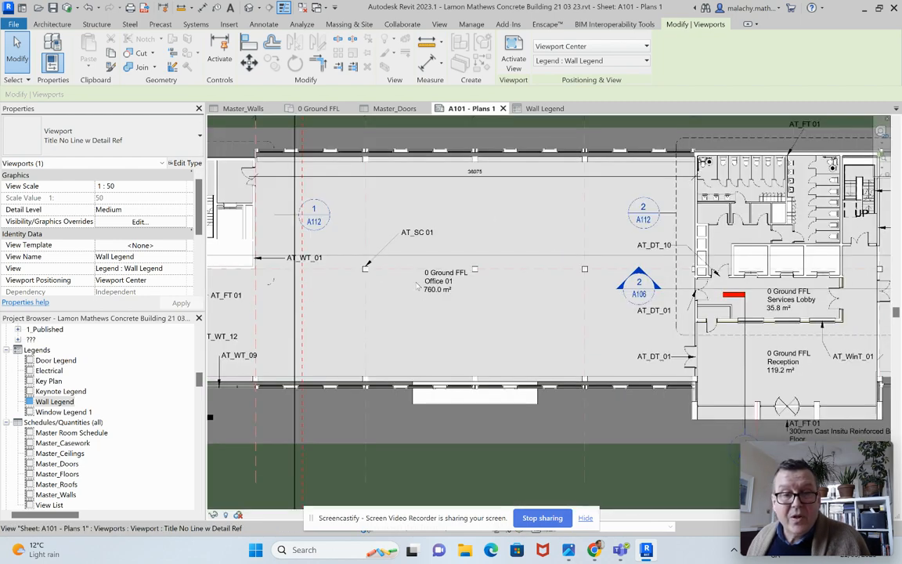
{"action": "middle_click_drag", "start_coordinate": [268, 364], "coordinate": [323, 359]}
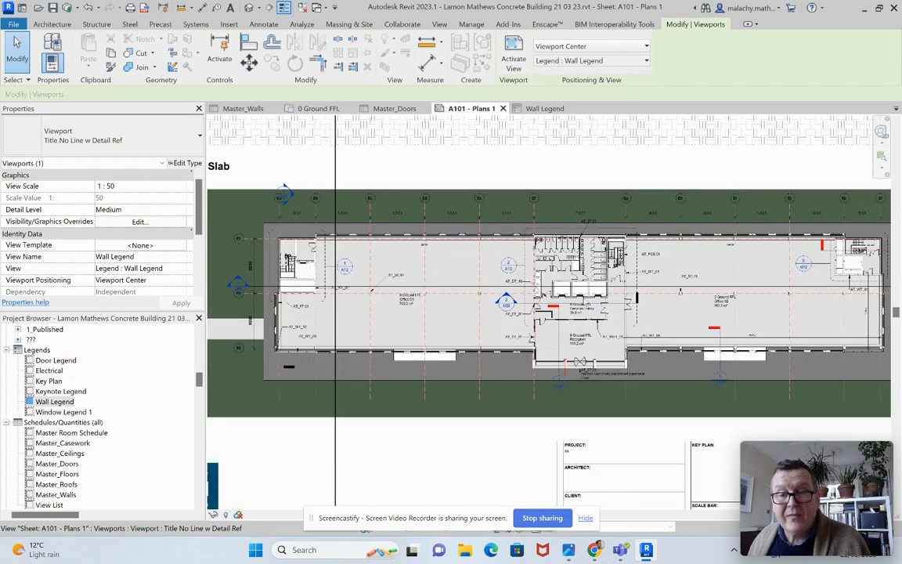
{"action": "scroll", "coordinate": [691, 280], "scroll_direction": "up", "scroll_amount": 4}
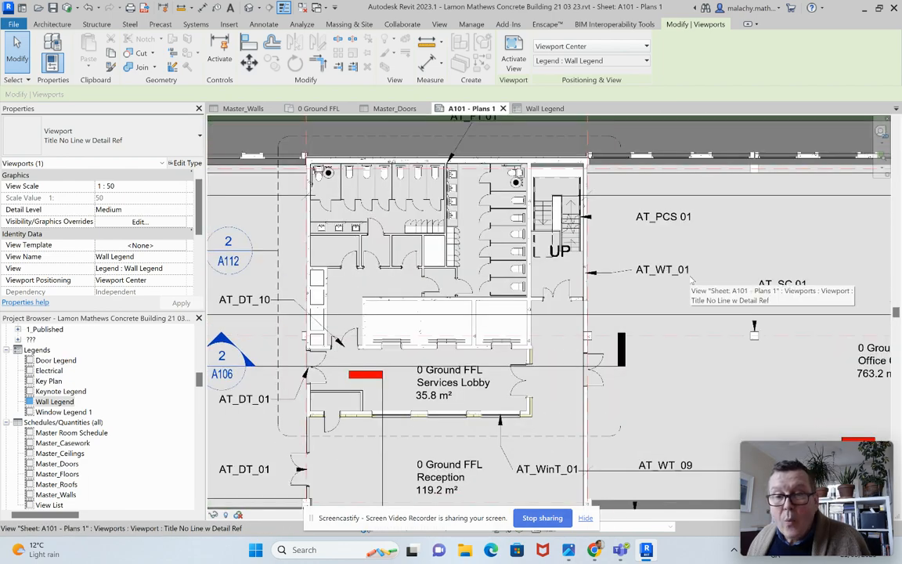
{"action": "scroll", "coordinate": [619, 343], "scroll_direction": "down", "scroll_amount": 3}
{"action": "scroll", "coordinate": [619, 343], "scroll_direction": "down", "scroll_amount": 5}
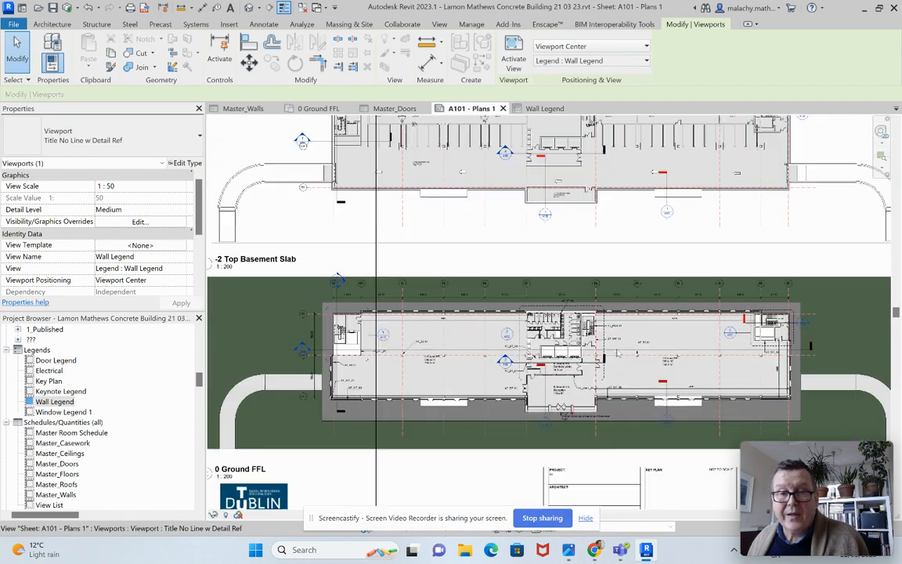
{"action": "scroll", "coordinate": [609, 337], "scroll_direction": "up", "scroll_amount": 1}
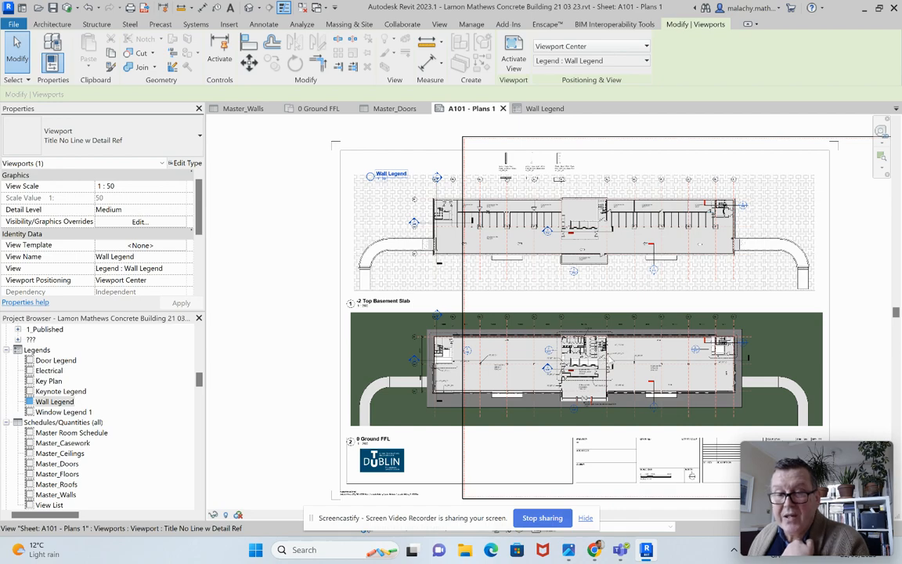
{"action": "scroll", "coordinate": [514, 188], "scroll_direction": "up", "scroll_amount": 4}
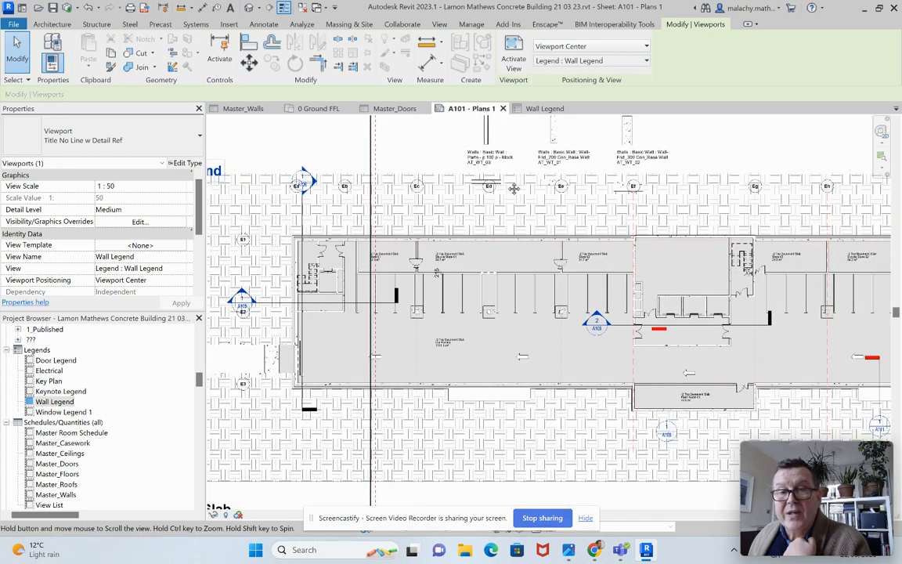
{"action": "middle_click_drag", "start_coordinate": [514, 188], "coordinate": [513, 242]}
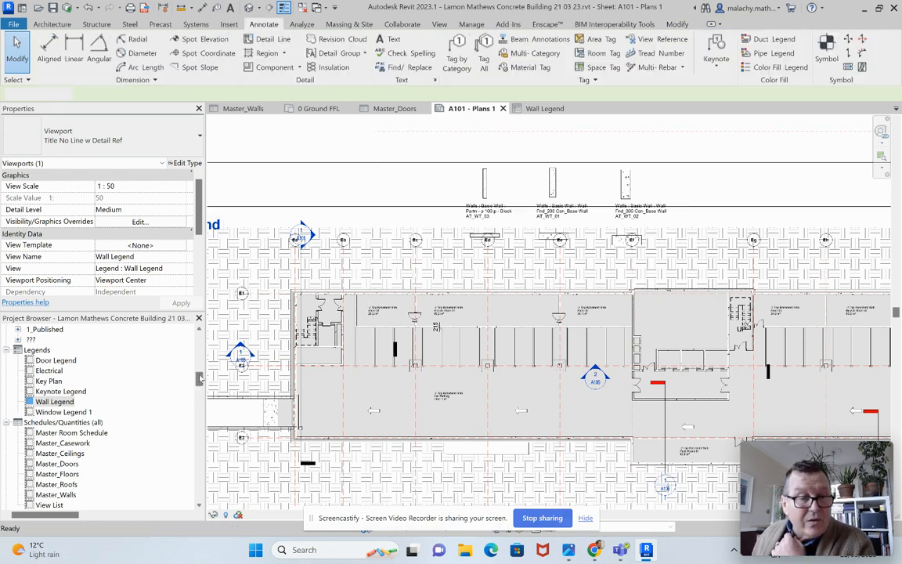
Step: Open the sheet "A102 - Plans 2", leaving its number and name as they are
{"action": "mouse_move", "coordinate": [200, 380]}
{"action": "left_mouse_down"}
{"action": "mouse_move", "coordinate": [200, 366]}
{"action": "mouse_move", "coordinate": [199, 411]}
{"action": "mouse_move", "coordinate": [196, 393]}
{"action": "left_mouse_up"}
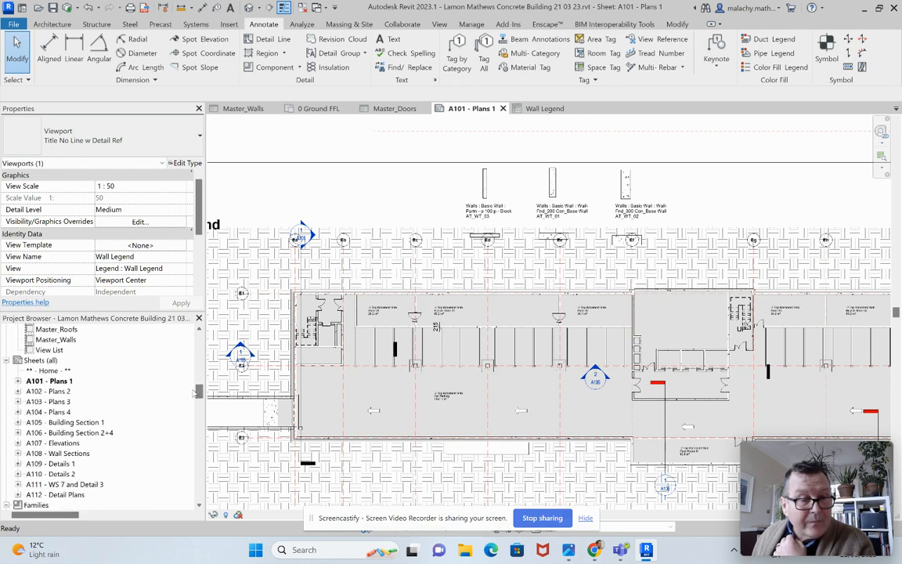
{"action": "left_click", "coordinate": [62, 391]}
{"action": "left_click", "coordinate": [63, 393]}
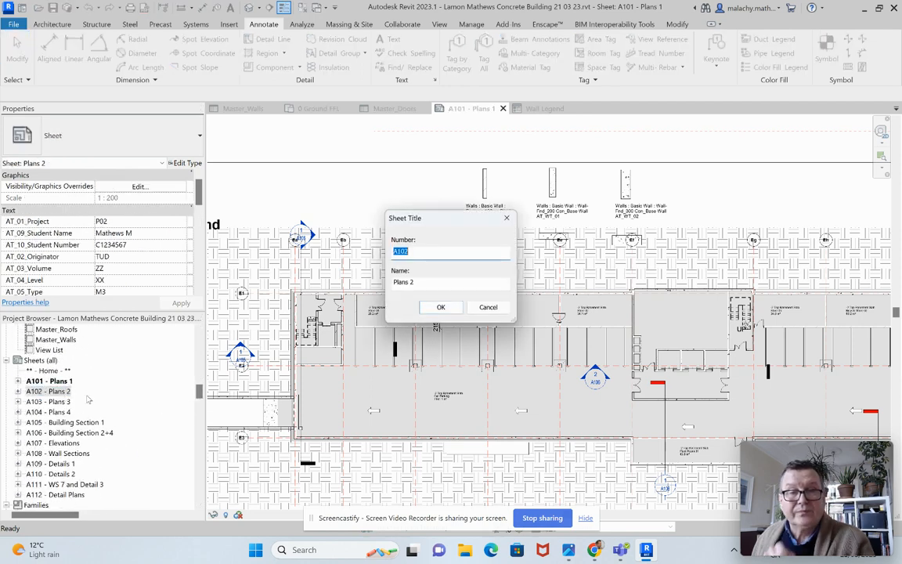
{"action": "left_click", "coordinate": [488, 308]}
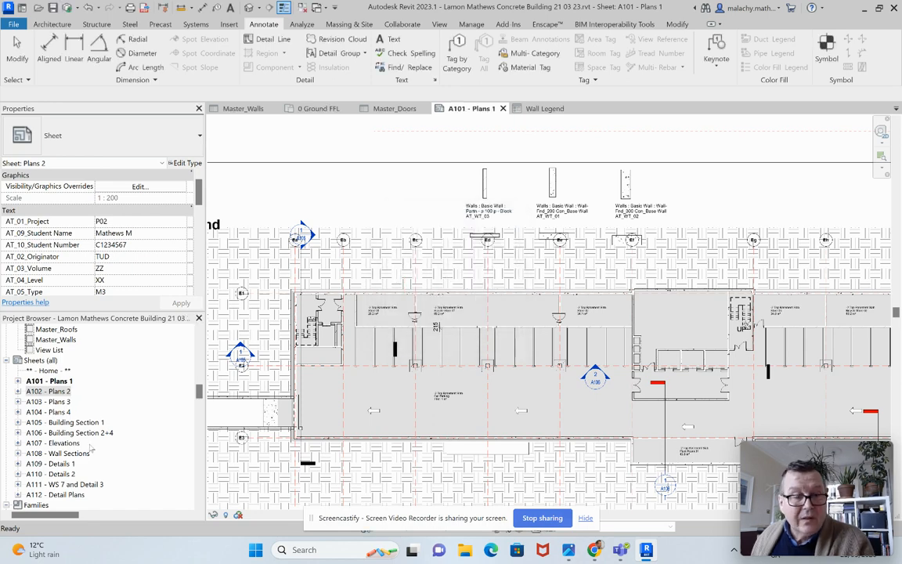
{"action": "double_click", "coordinate": [48, 391]}
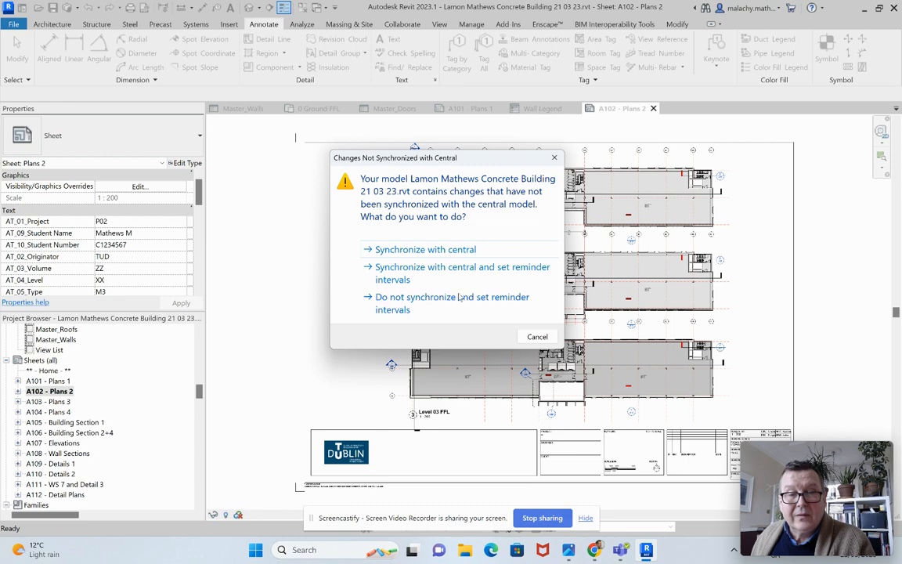
Step: Skip synchronizing with central for now and place the Wall Legend on sheet A102 - Plans 2
{"action": "left_click", "coordinate": [493, 313]}
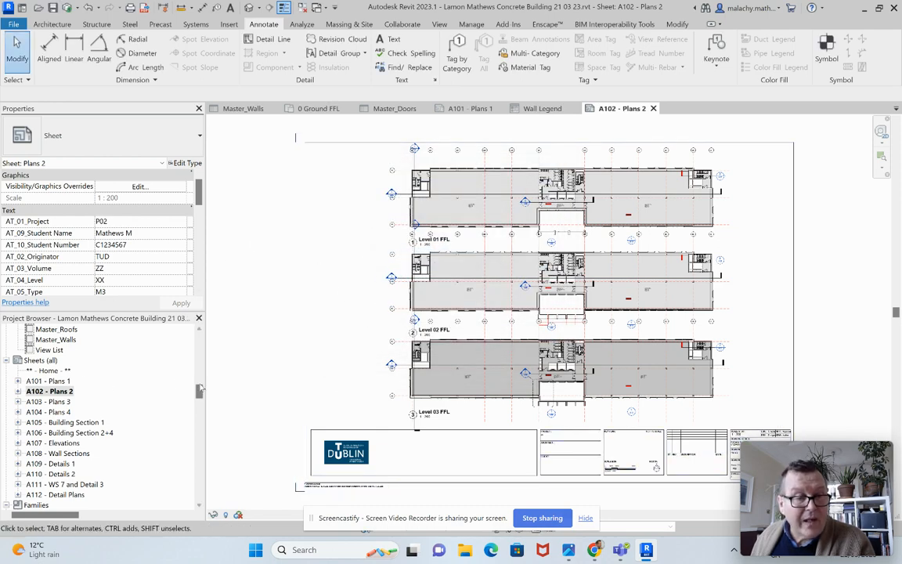
{"action": "scroll", "coordinate": [69, 400], "scroll_direction": "up", "scroll_amount": 5}
{"action": "left_click_drag", "start_coordinate": [69, 400], "coordinate": [344, 356]}
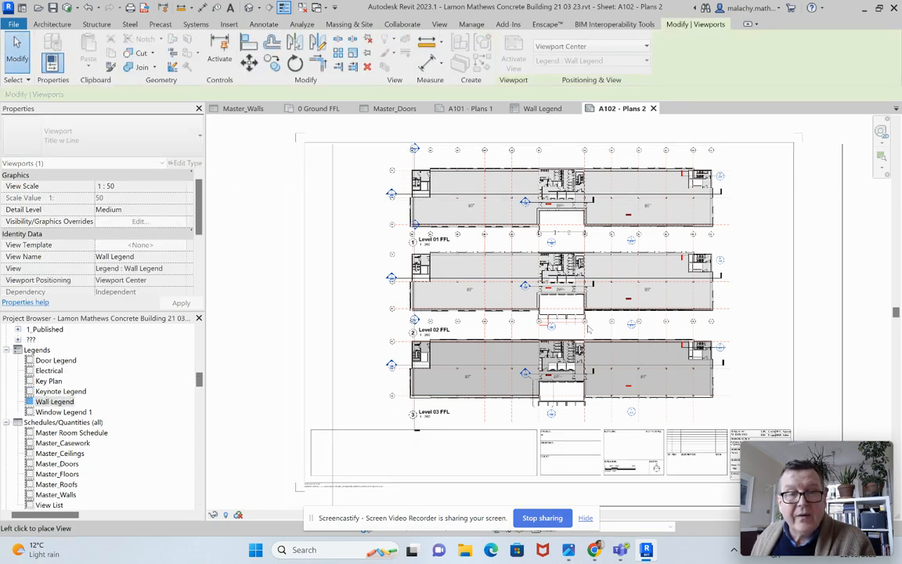
{"action": "left_click", "coordinate": [589, 325]}
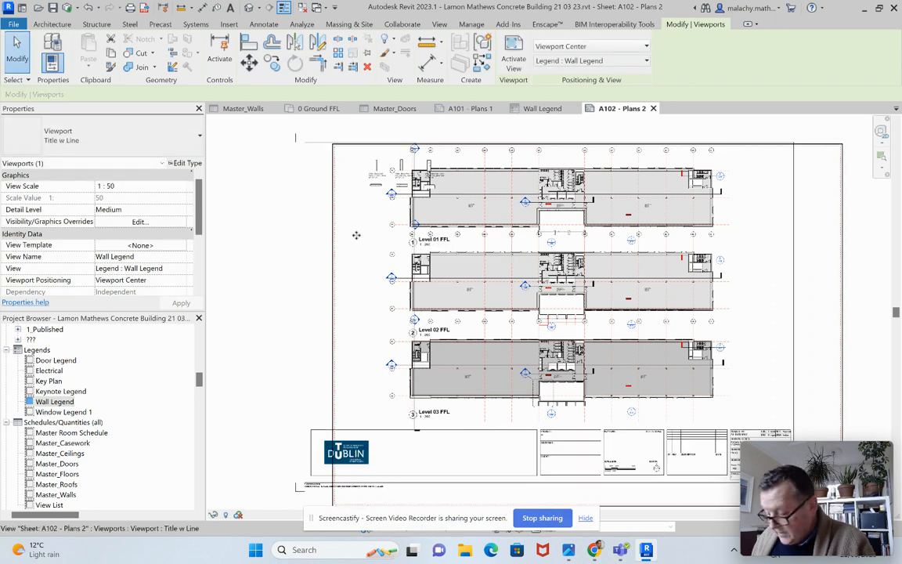
Step: Nudge the placed Wall Legend left so its wall sections sit clear of the Level 01 FFL plan
{"action": "key", "text": "Left"}
{"action": "key", "text": "Left"}
{"action": "key", "text": "Left"}
{"action": "key", "text": "Left"}
{"action": "key", "text": "Left"}
{"action": "key", "text": "Left"}
{"action": "key", "text": "Left"}
{"action": "key", "text": "Left"}
{"action": "key", "text": "Left"}
{"action": "key", "text": "Left"}
{"action": "key", "text": "Left"}
{"action": "key", "text": "Left"}
{"action": "key", "text": "Left"}
{"action": "key", "text": "Left"}
{"action": "key", "text": "Left"}
{"action": "key", "text": "Left"}
{"action": "key", "text": "Left"}
{"action": "key", "text": "Left"}
{"action": "key", "text": "Left"}
{"action": "key", "text": "Left"}
{"action": "key", "text": "Left"}
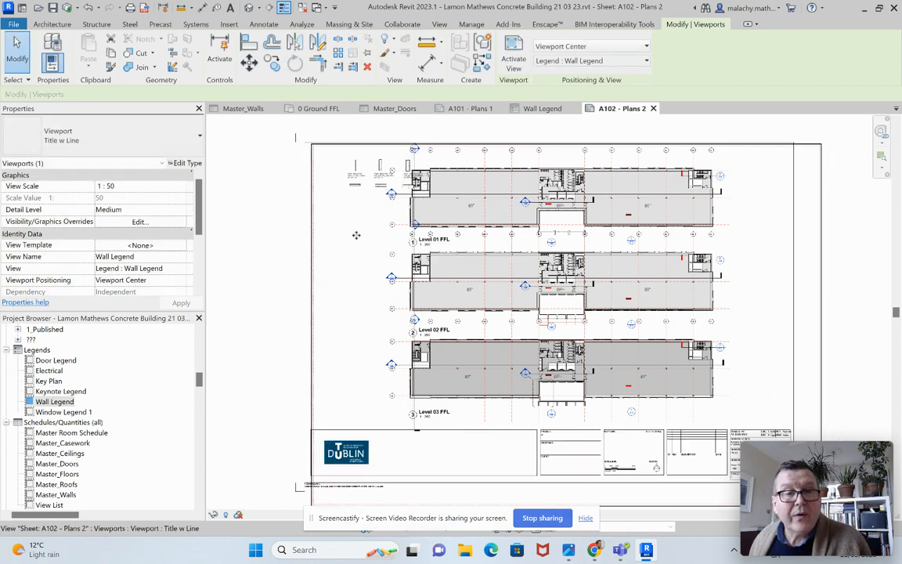
{"action": "key", "text": "Left"}
{"action": "key", "text": "Left"}
{"action": "key", "text": "Left"}
{"action": "key", "text": "Left"}
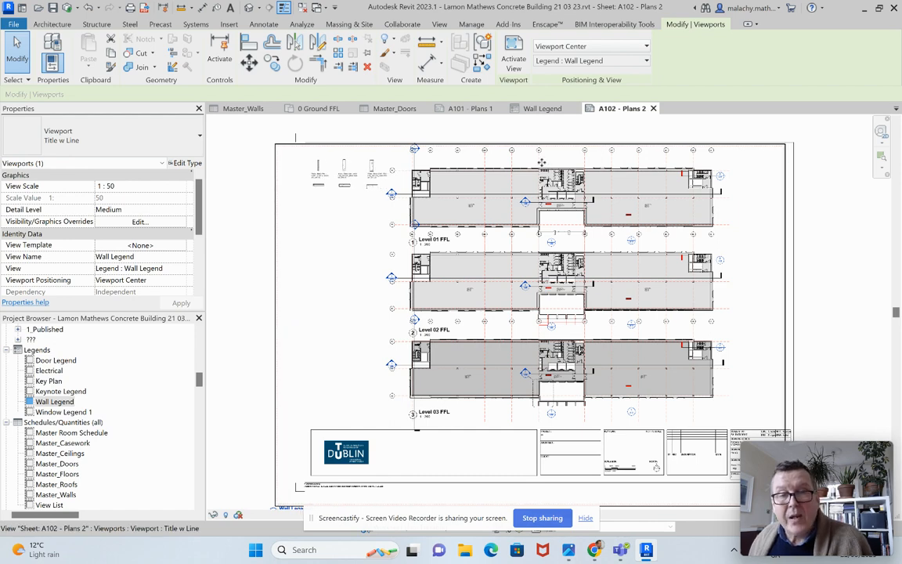
{"action": "left_click", "coordinate": [233, 271]}
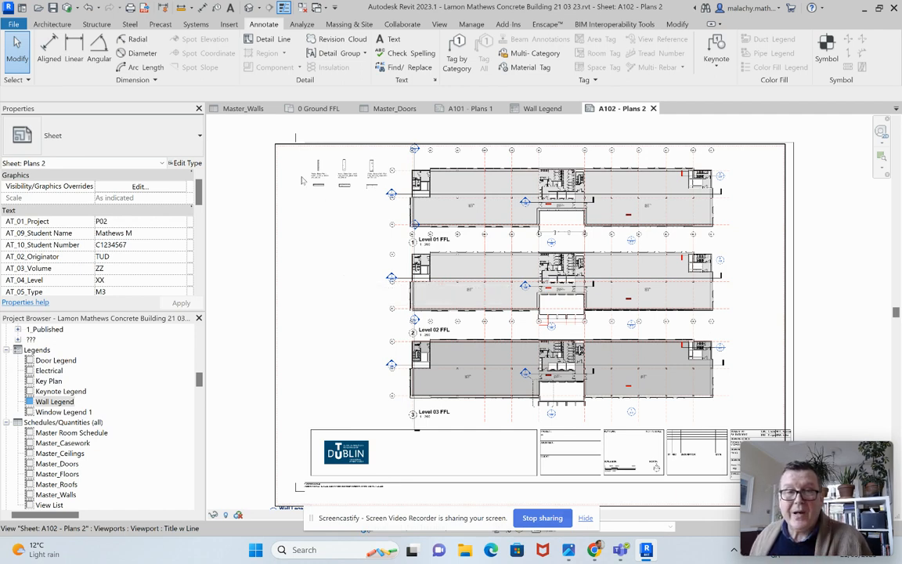
Step: Examine the tagged 0 Ground FFL plan as a whole and return to sheet A101 - Plans 1
{"action": "left_click", "coordinate": [302, 108]}
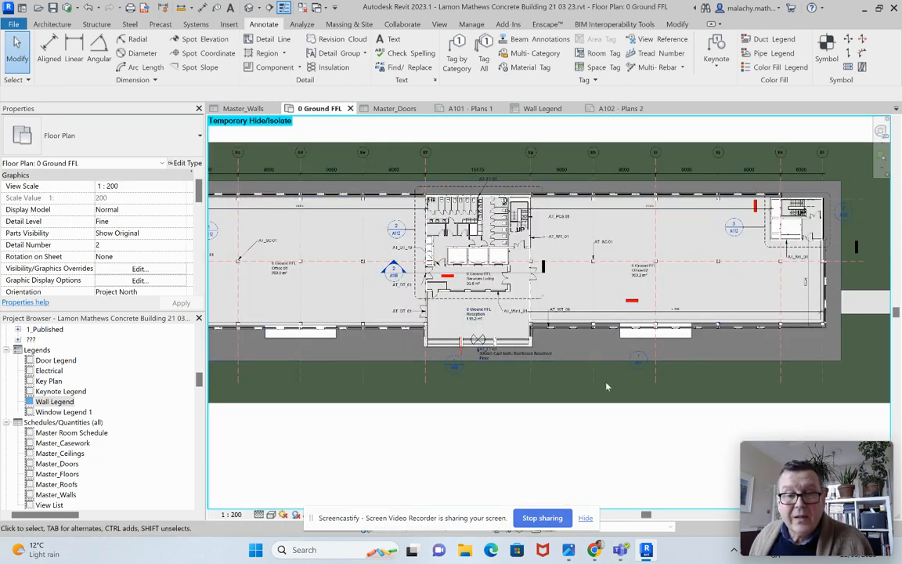
{"action": "scroll", "coordinate": [607, 385], "scroll_direction": "down", "scroll_amount": 1}
{"action": "middle_click_drag", "start_coordinate": [586, 401], "coordinate": [650, 405]}
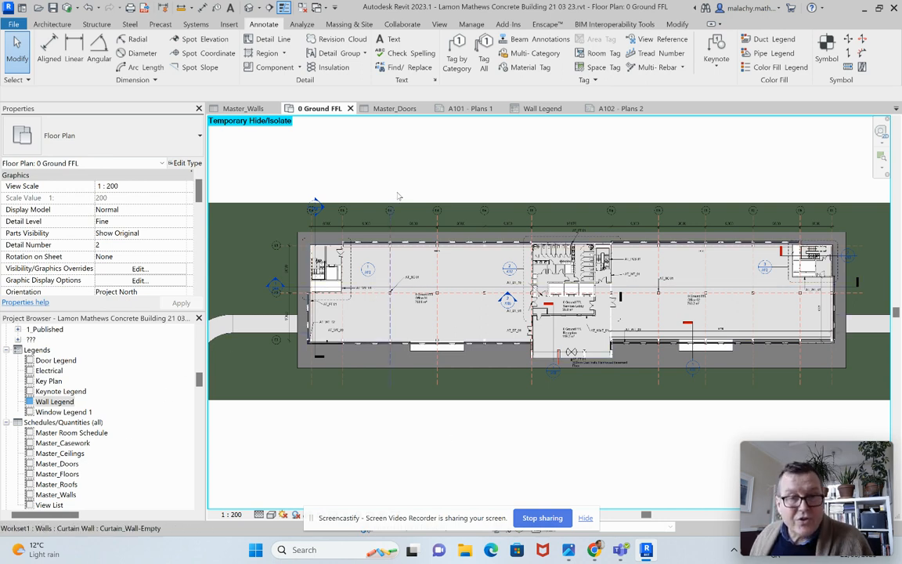
{"action": "left_click", "coordinate": [466, 109]}
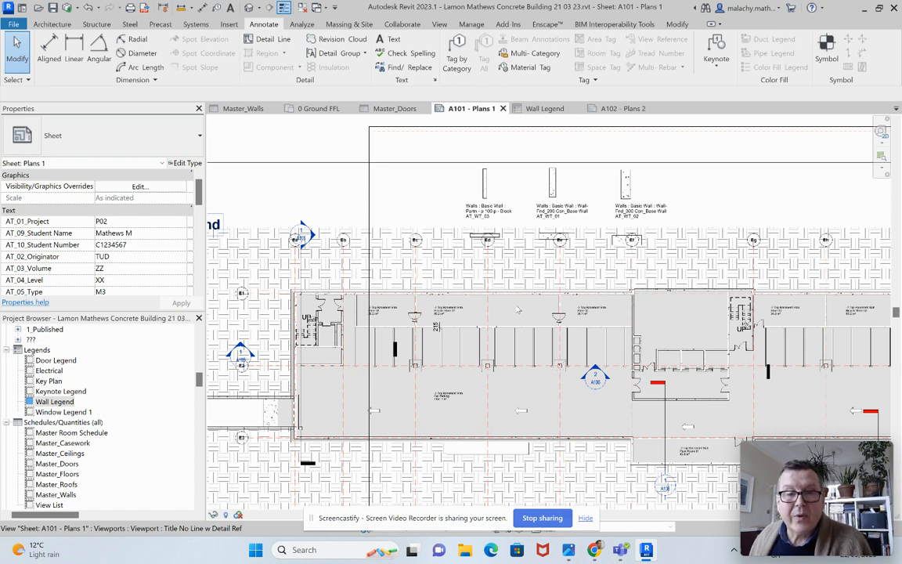
{"action": "right_click", "coordinate": [468, 280]}
{"action": "left_click", "coordinate": [558, 235]}
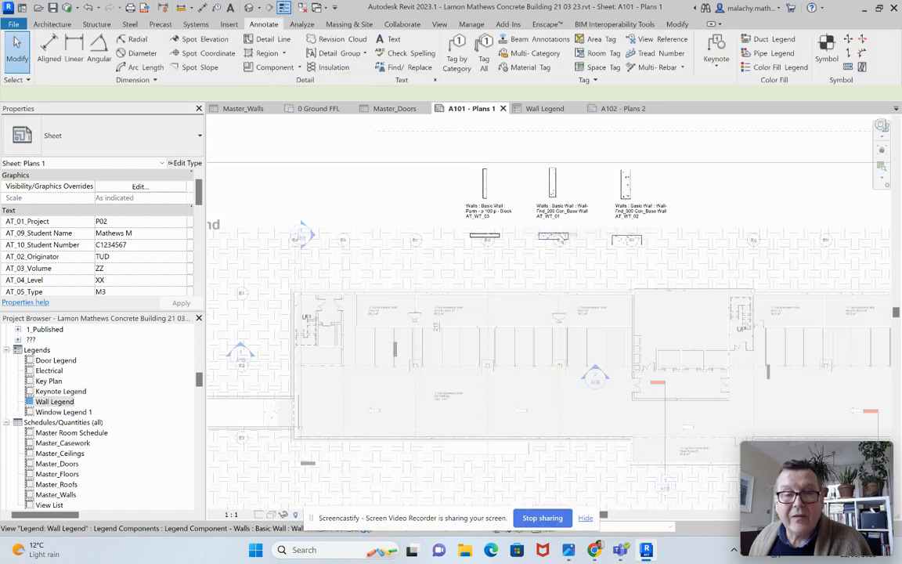
{"action": "right_click", "coordinate": [413, 185]}
{"action": "left_click", "coordinate": [456, 237]}
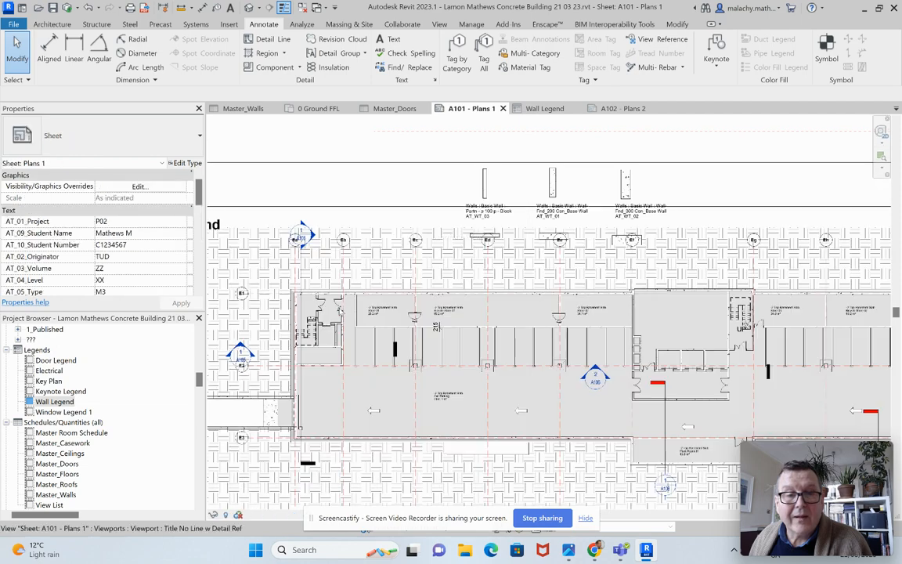
Step: Activate the -2 Top Basement Slab plan on the sheet and tag its upper-left base wall with a Multi-Category type mark tag
{"action": "right_click", "coordinate": [333, 183]}
{"action": "left_click", "coordinate": [372, 234]}
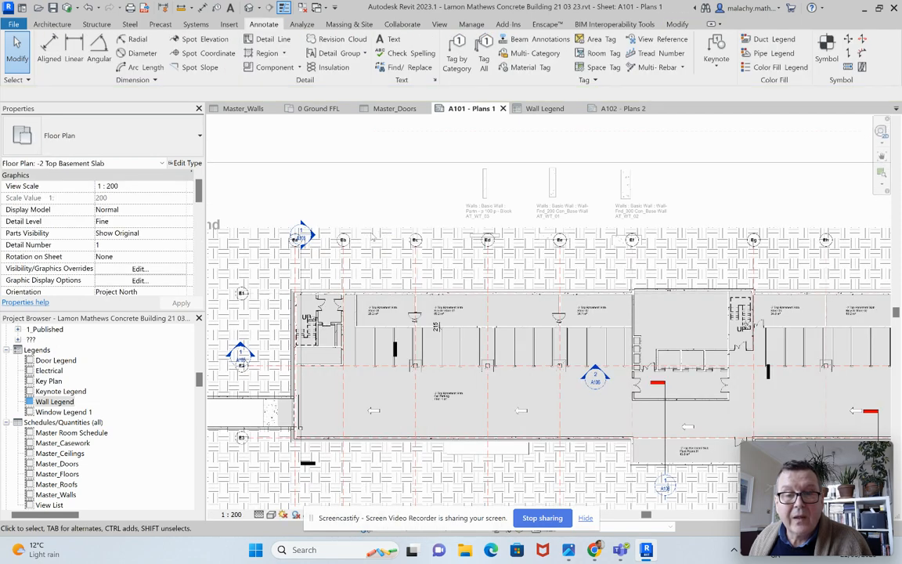
{"action": "left_click", "coordinate": [464, 49]}
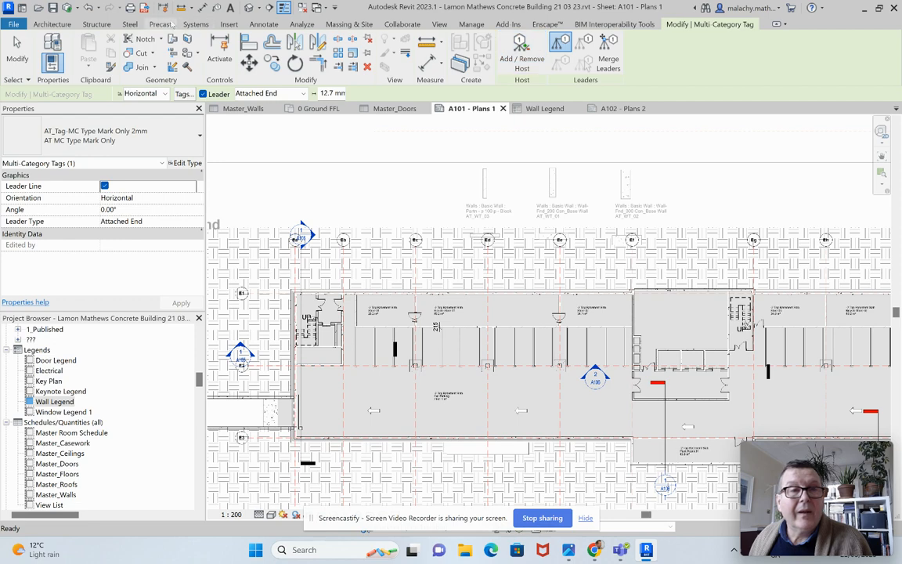
{"action": "left_click", "coordinate": [264, 24]}
{"action": "left_click", "coordinate": [532, 52]}
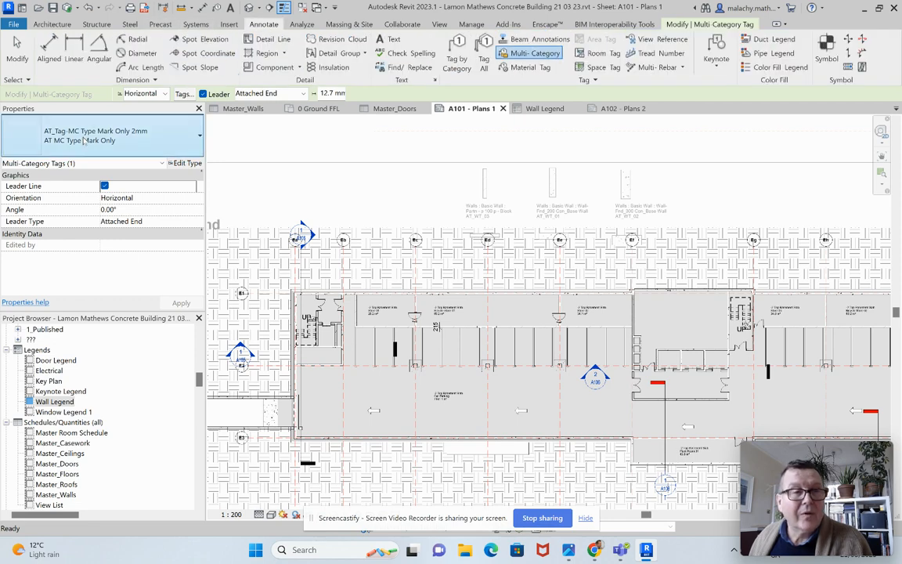
{"action": "left_click", "coordinate": [508, 301]}
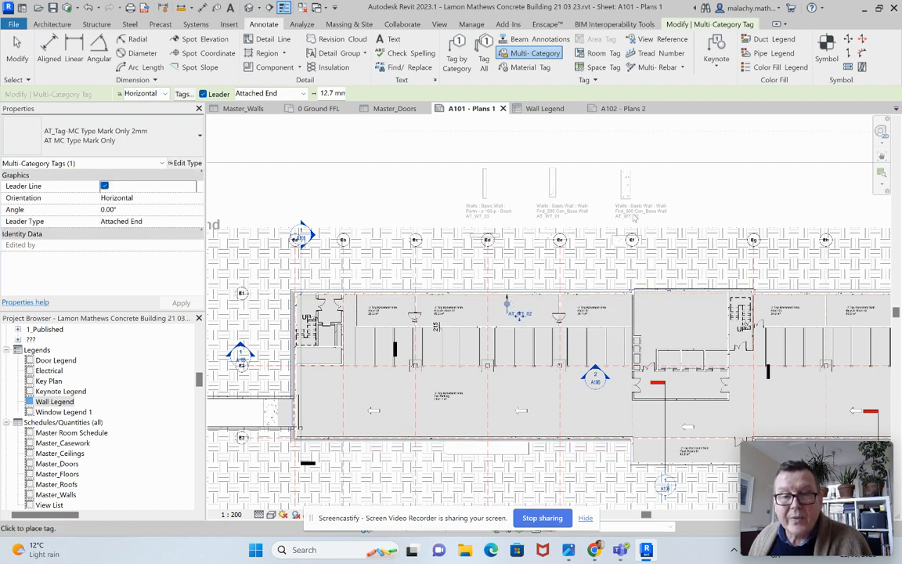
{"action": "key", "text": "Escape"}
{"action": "key", "text": "Escape"}
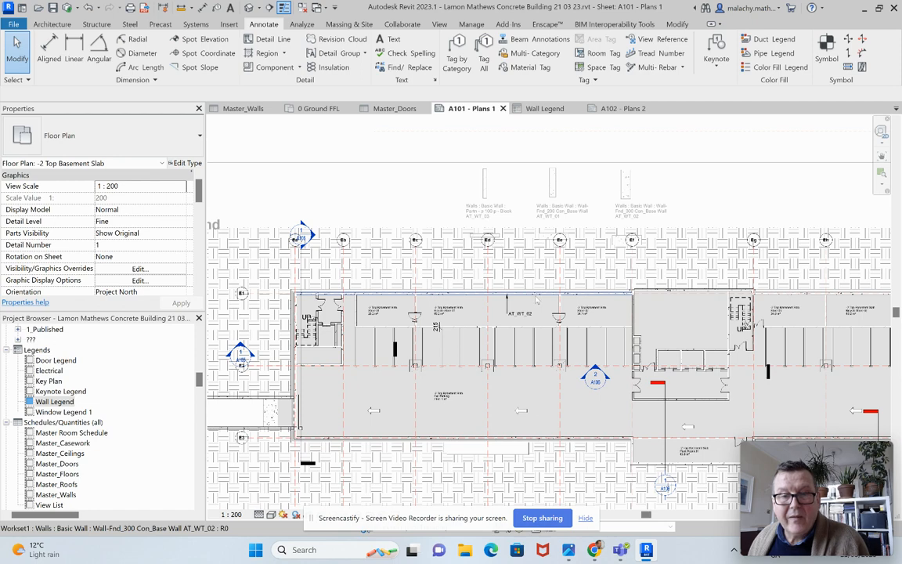
Step: Set the tagged base wall type's Description to "300 mm Cast Insitu Concrete Basement Wall xx" and deactivate the floor plan view
{"action": "left_click", "coordinate": [536, 304]}
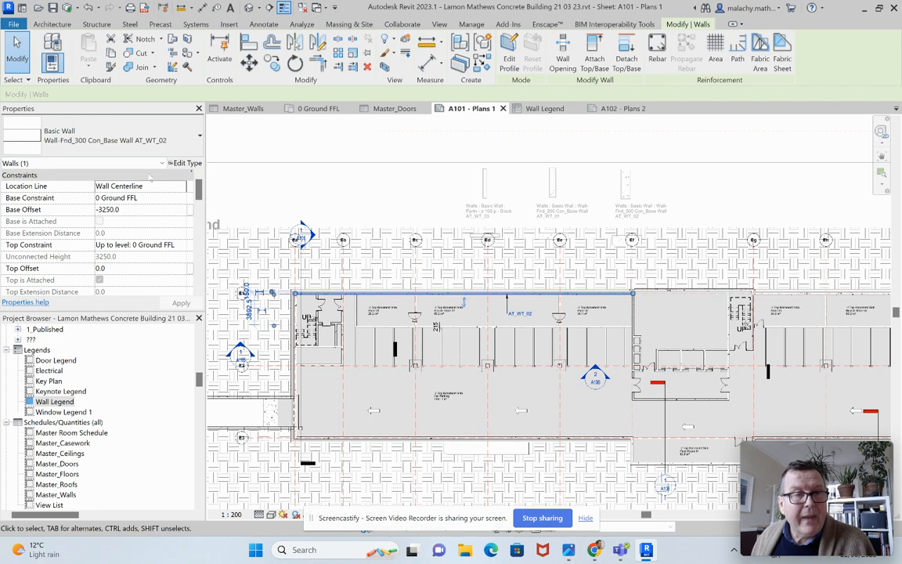
{"action": "left_click", "coordinate": [185, 163]}
{"action": "scroll", "coordinate": [367, 373], "scroll_direction": "down", "scroll_amount": 5}
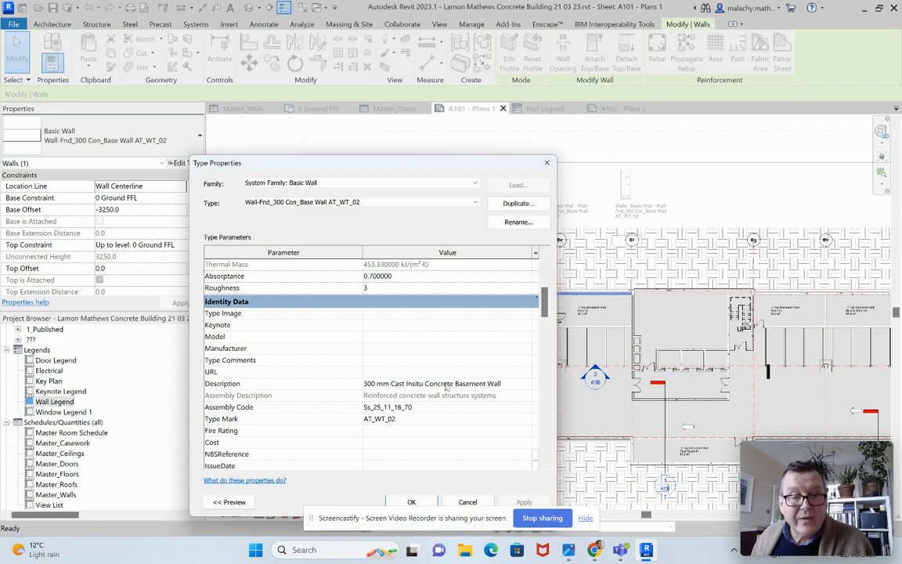
{"action": "left_click", "coordinate": [506, 384]}
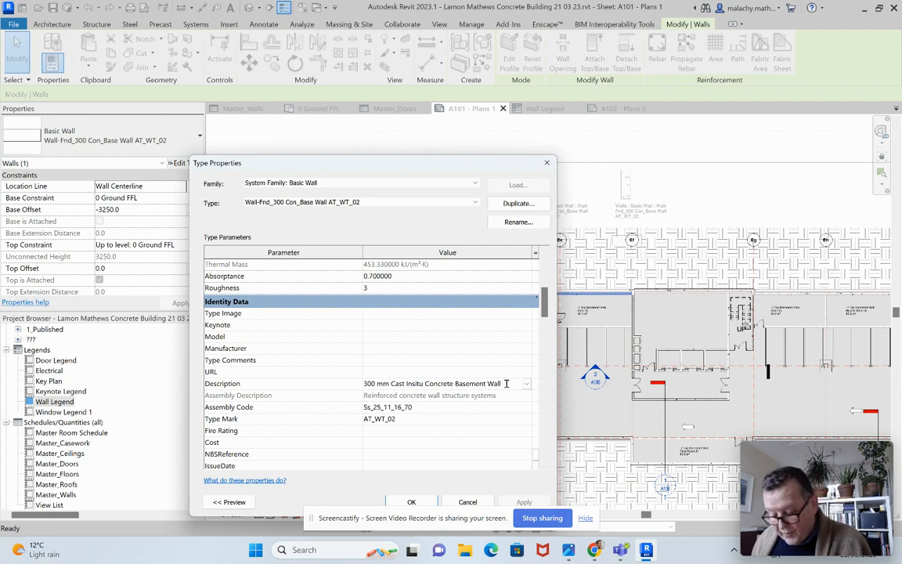
{"action": "type", "text": "xx"}
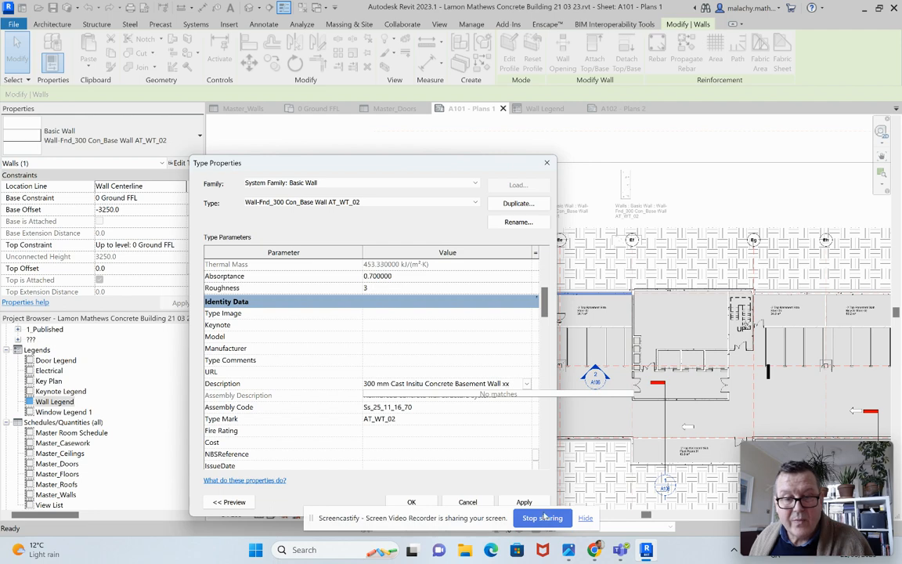
{"action": "left_click", "coordinate": [513, 502]}
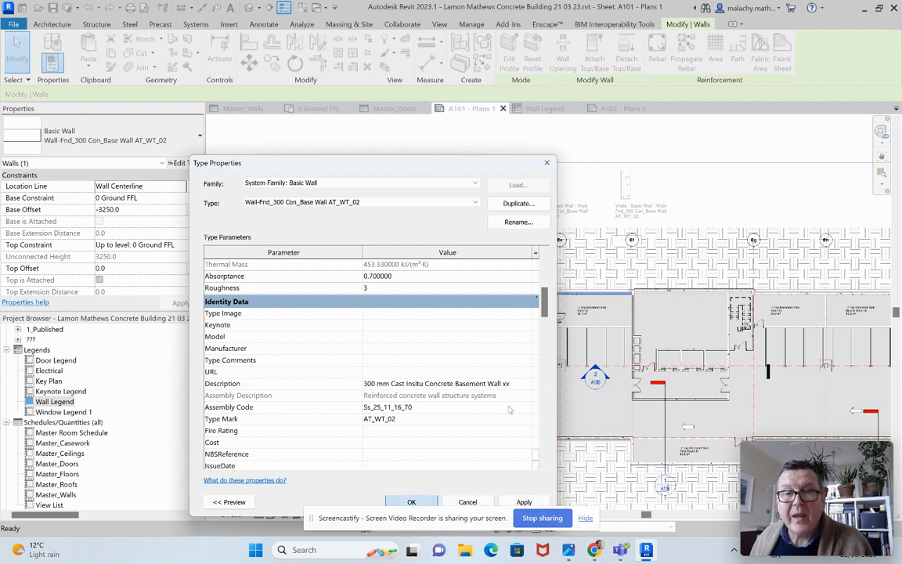
{"action": "left_click", "coordinate": [430, 502]}
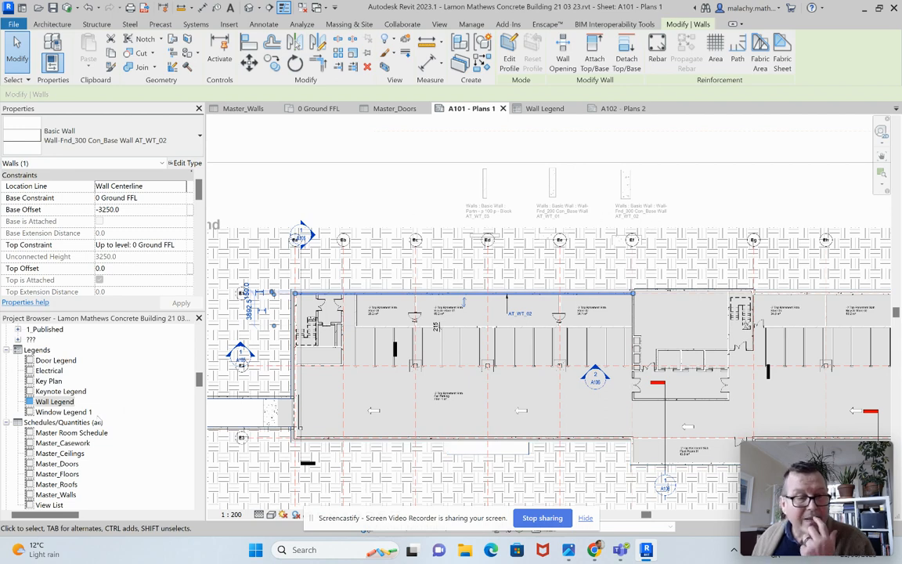
{"action": "right_click", "coordinate": [343, 178]}
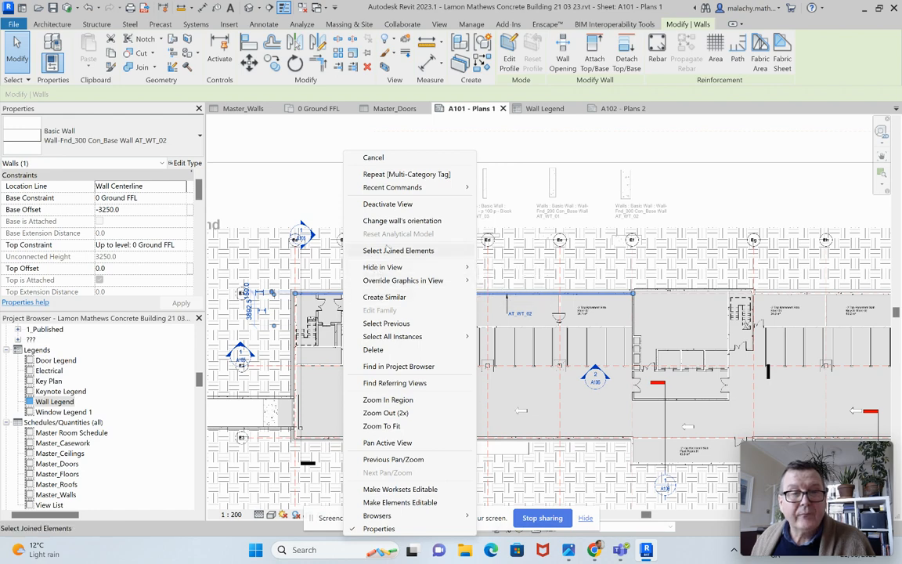
{"action": "left_click", "coordinate": [387, 204]}
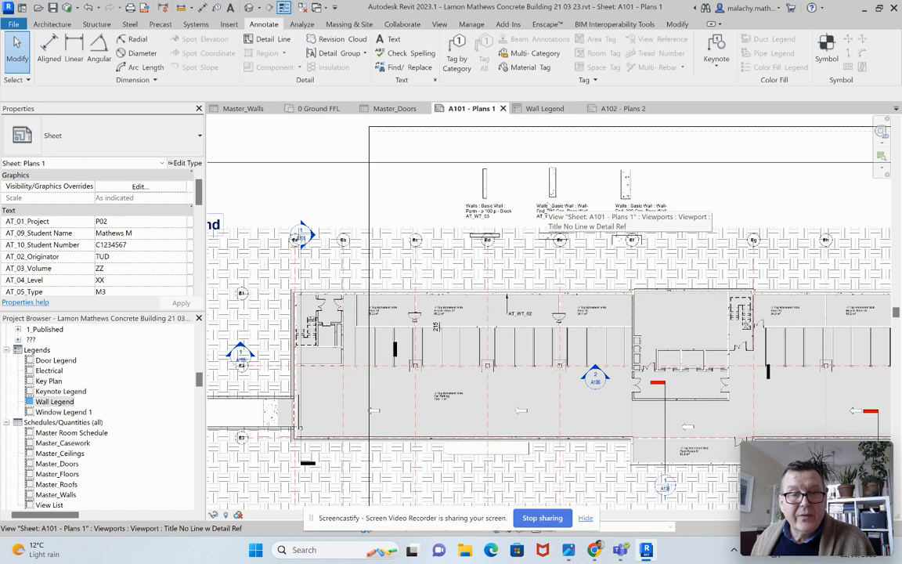
Step: Activate the Wall Legend viewport and inspect the AT_WT_02 text note and its wall section's component type, then deactivate the view
{"action": "left_click", "coordinate": [548, 205]}
{"action": "right_click", "coordinate": [549, 205]}
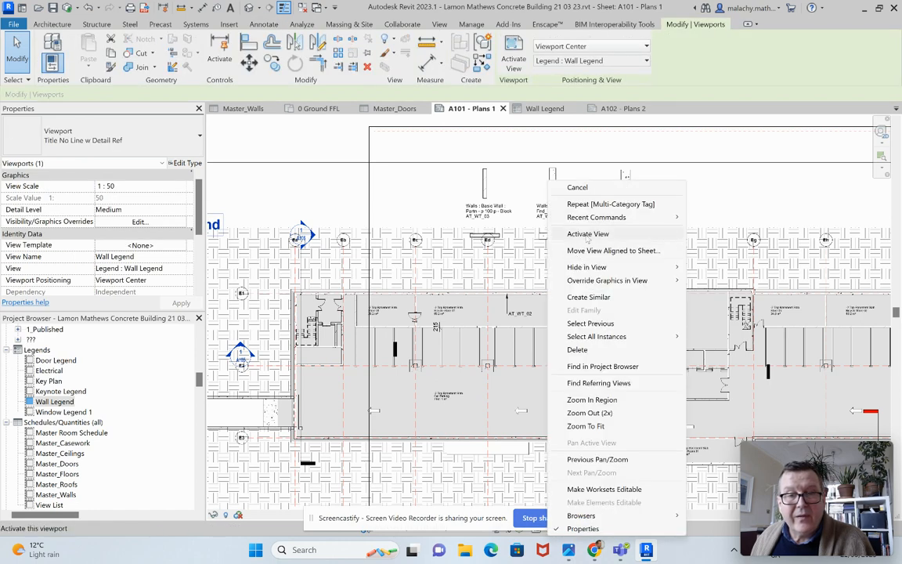
{"action": "left_click", "coordinate": [588, 235]}
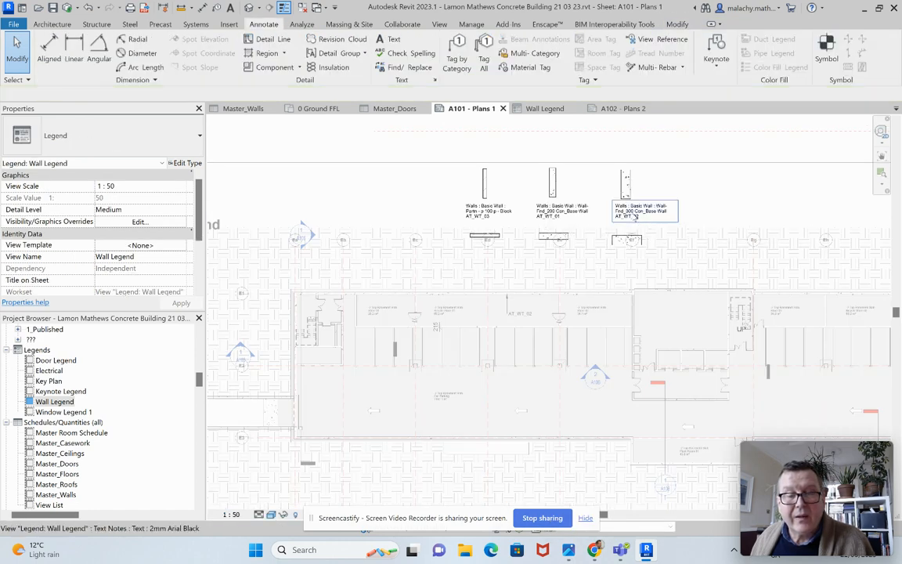
{"action": "left_click", "coordinate": [636, 213]}
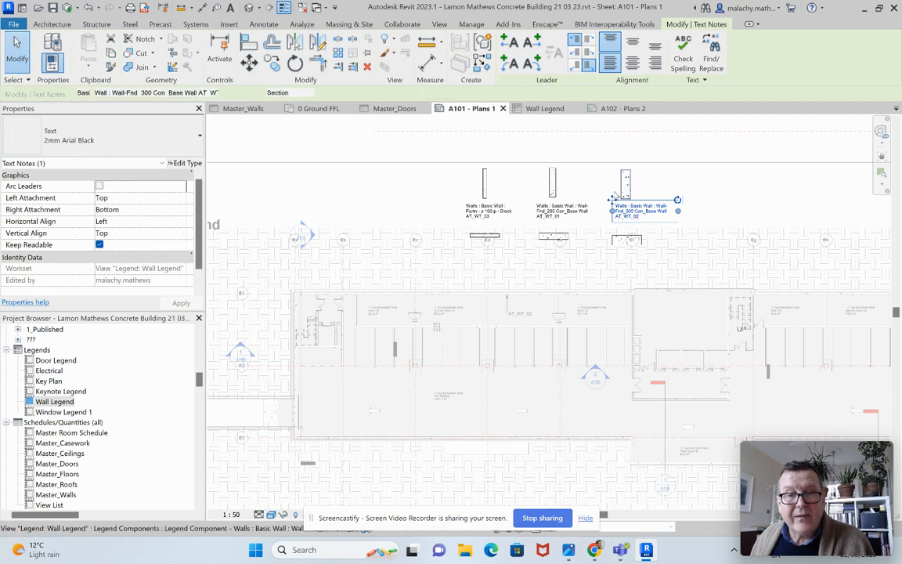
{"action": "left_click", "coordinate": [624, 191]}
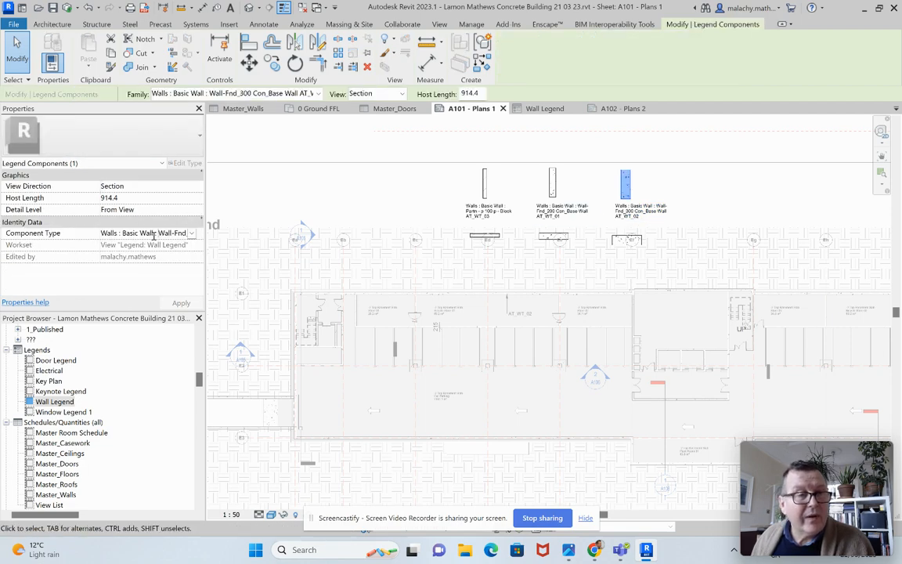
{"action": "left_click_drag", "start_coordinate": [103, 234], "coordinate": [199, 232]}
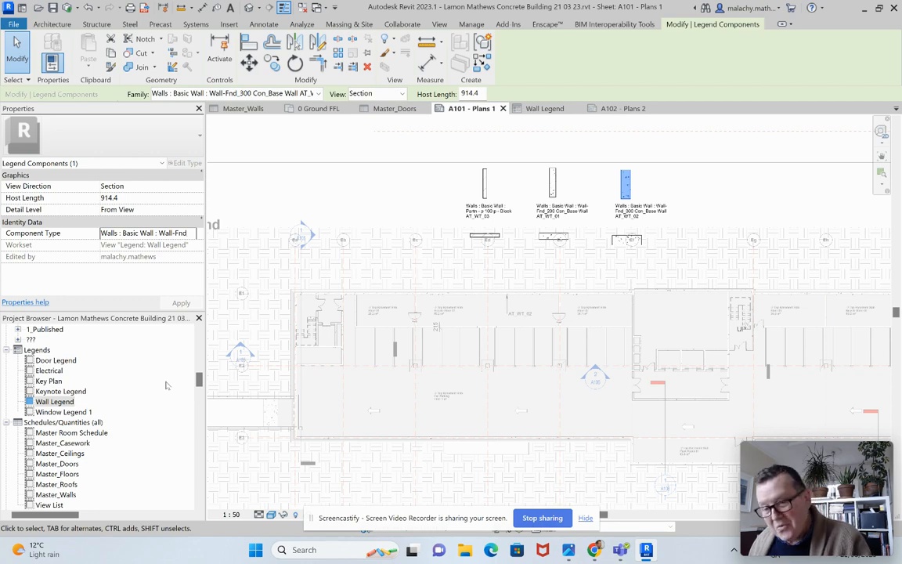
{"action": "key", "text": "Escape"}
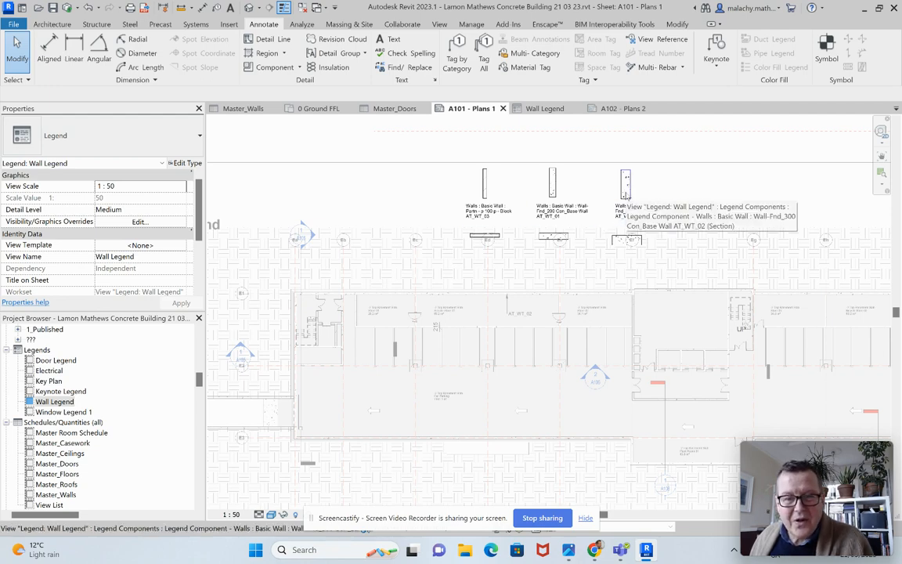
{"action": "right_click", "coordinate": [405, 202]}
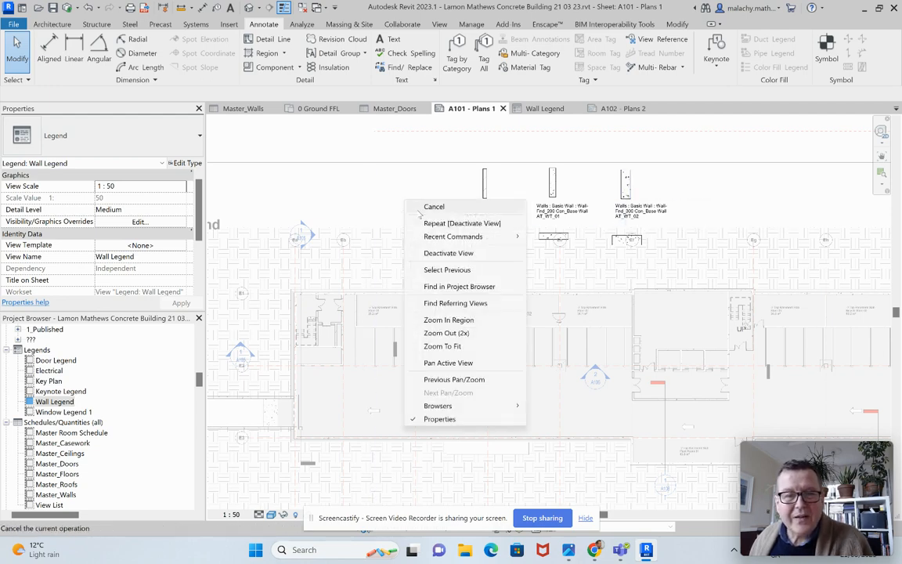
{"action": "left_click", "coordinate": [439, 253]}
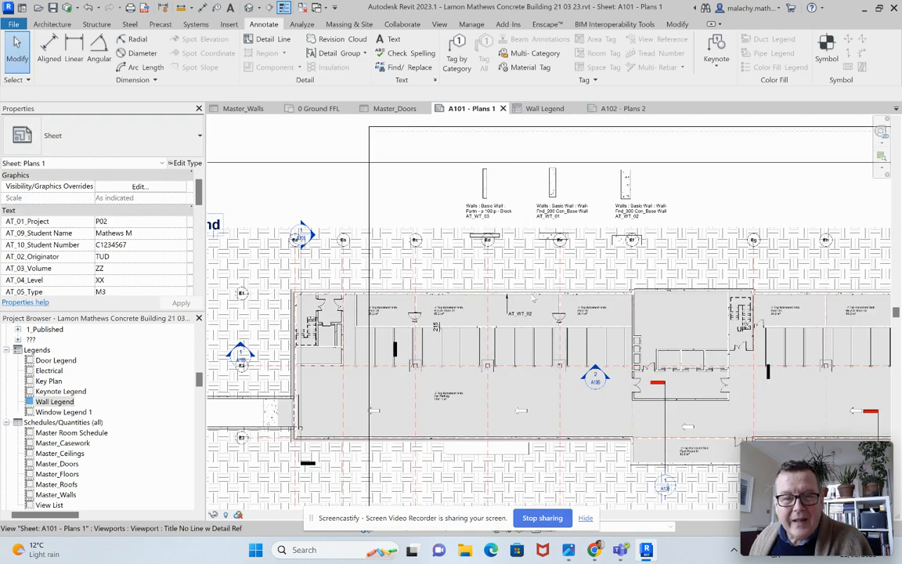
Step: Activate the -2 Top Basement Slab plan on the sheet and rename the tagged base wall's type to "Wall-Fnd_300 Con_Base Wall AT_WT_02 xx"
{"action": "right_click", "coordinate": [349, 297]}
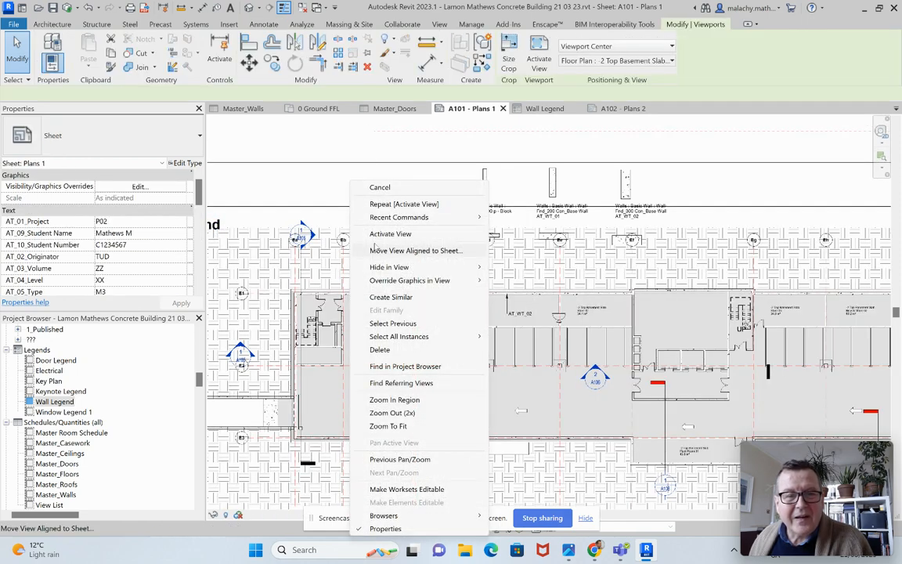
{"action": "left_click", "coordinate": [384, 231]}
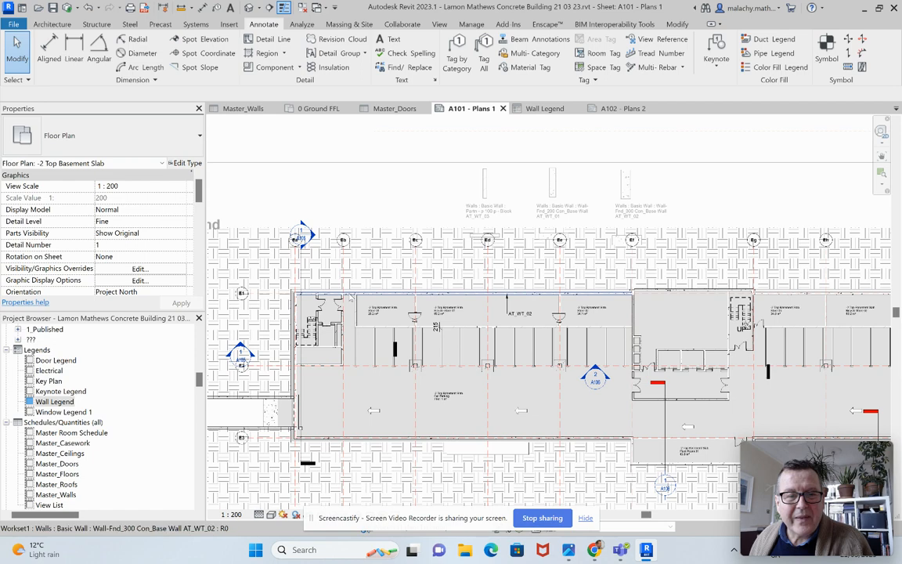
{"action": "left_click", "coordinate": [302, 294]}
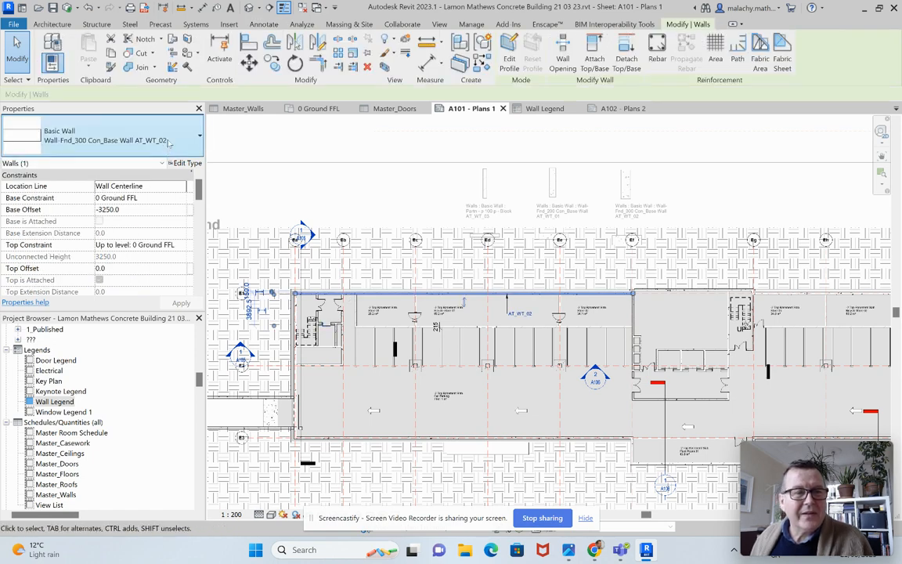
{"action": "left_click", "coordinate": [186, 163]}
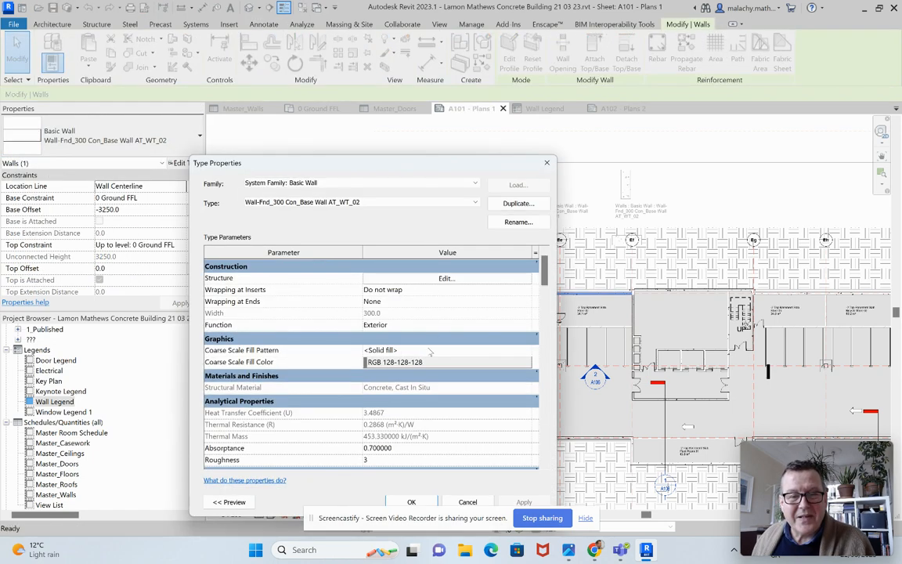
{"action": "left_click", "coordinate": [517, 222]}
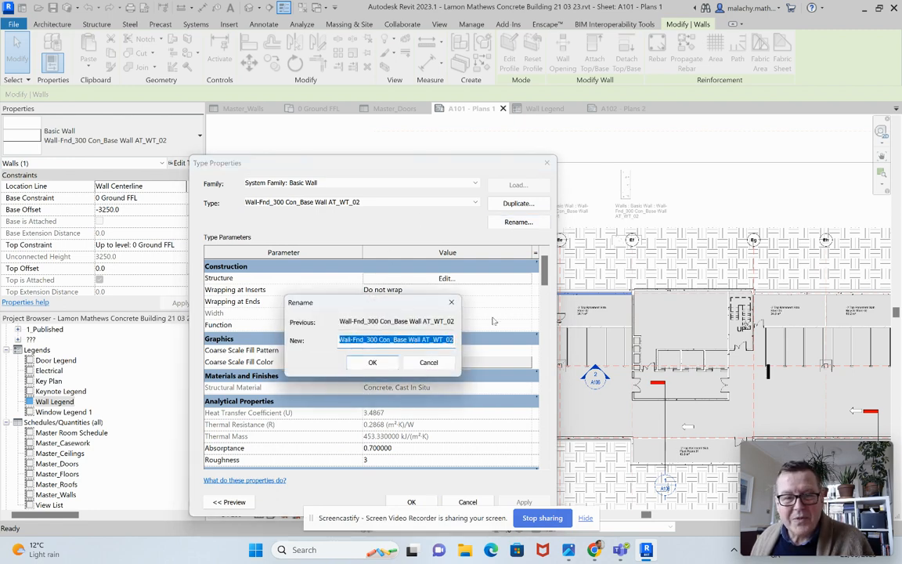
{"action": "left_click", "coordinate": [407, 339]}
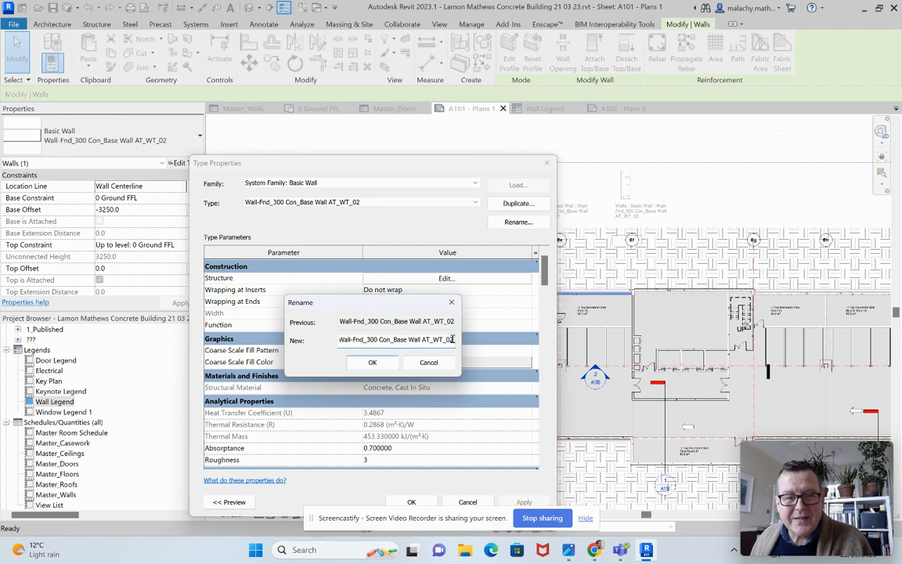
{"action": "type", "text": "xx"}
{"action": "left_click", "coordinate": [429, 363]}
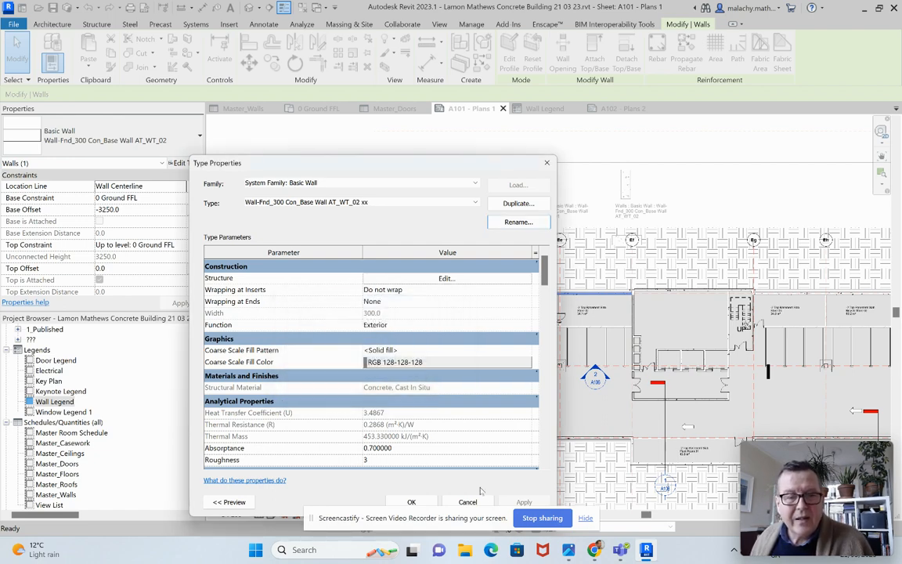
{"action": "left_click", "coordinate": [469, 502]}
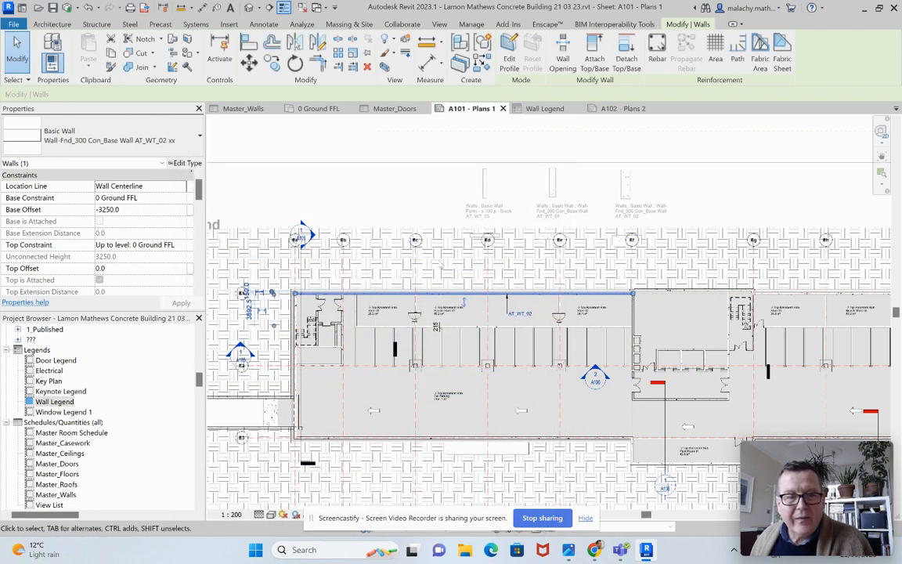
{"action": "key", "text": "Escape"}
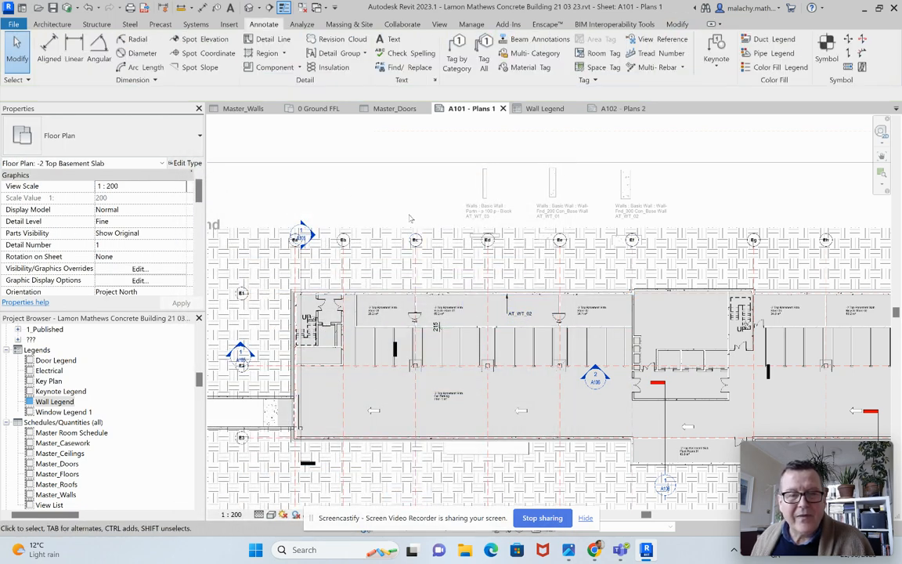
Step: Check the type name of the upper-left base wall and deactivate the floor plan view
{"action": "left_click", "coordinate": [354, 297]}
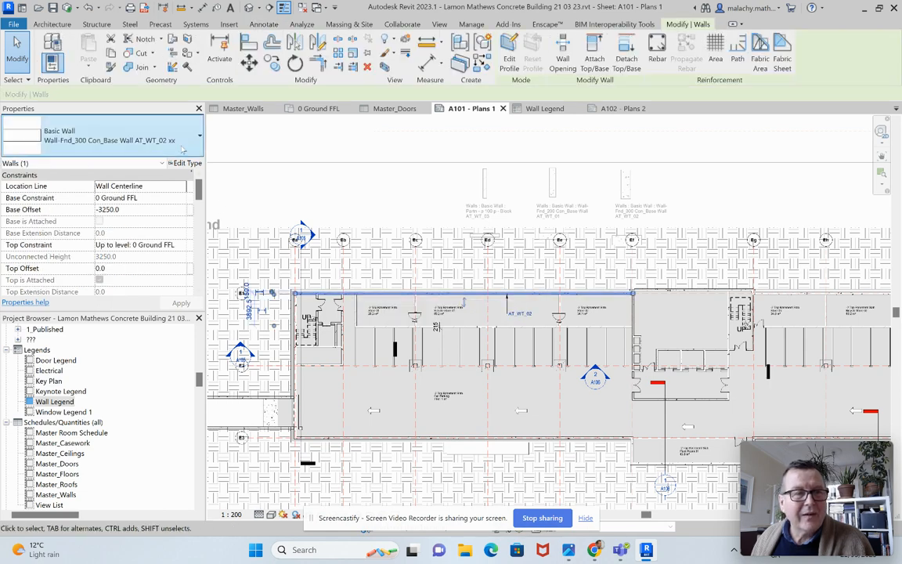
{"action": "key", "text": "Escape"}
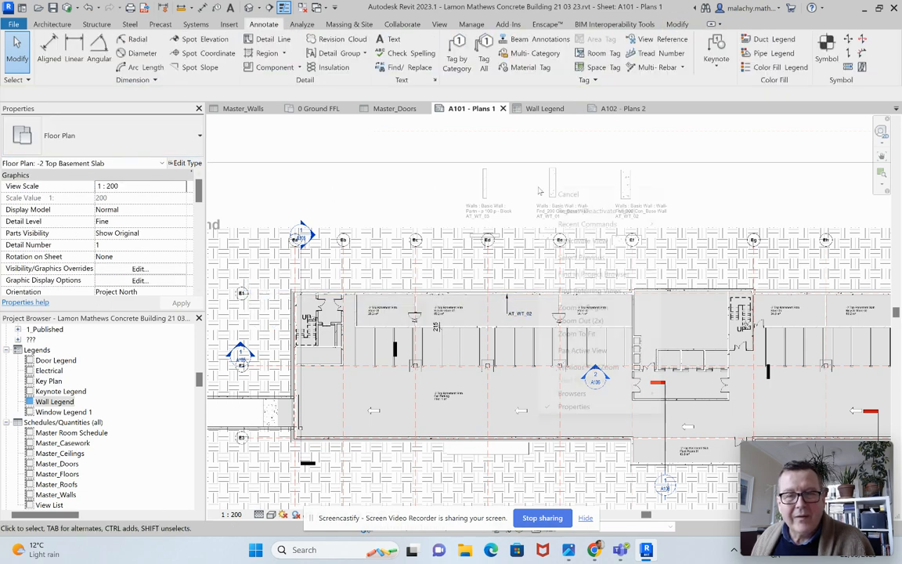
{"action": "right_click", "coordinate": [540, 189]}
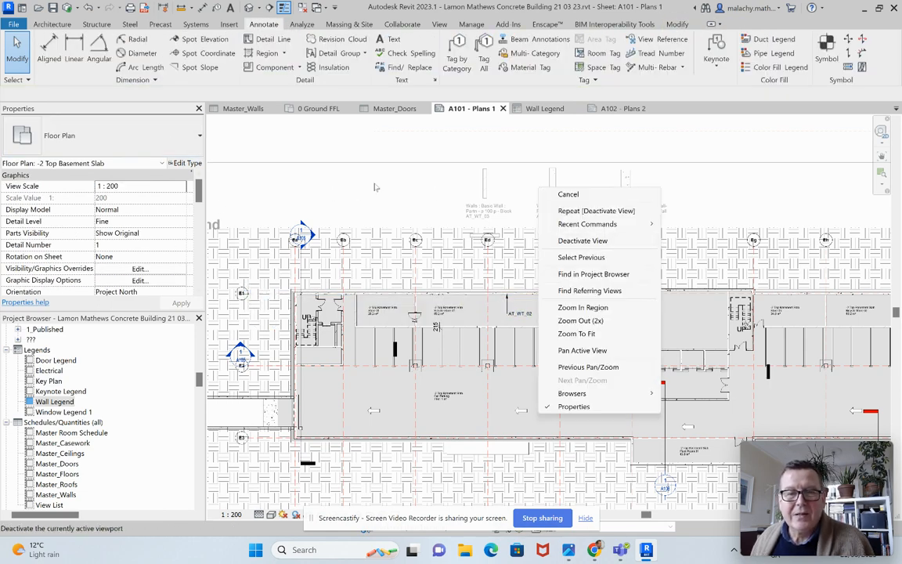
{"action": "left_click", "coordinate": [580, 241]}
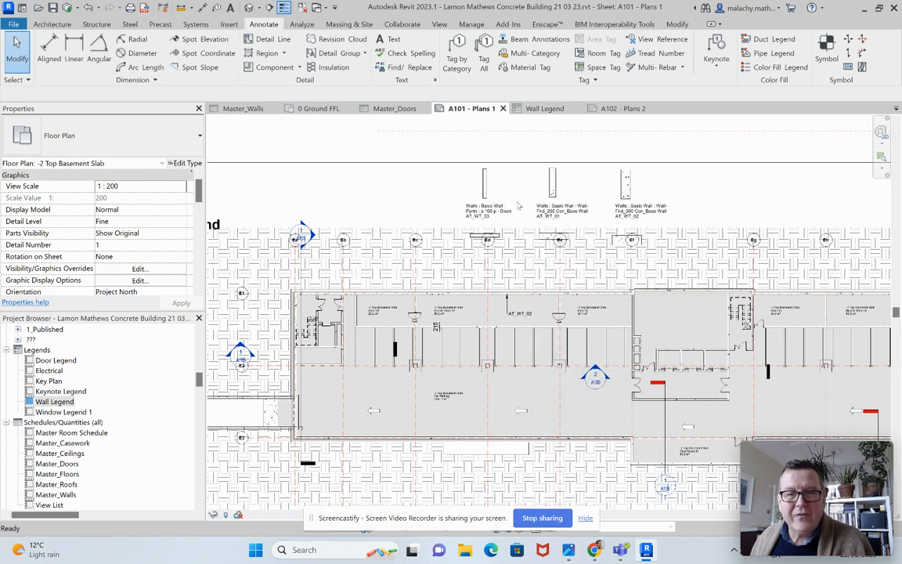
Step: Activate the Wall Legend viewport and inspect the full component type of the AT_WT_02 wall section
{"action": "right_click", "coordinate": [517, 182]}
{"action": "left_click", "coordinate": [553, 204]}
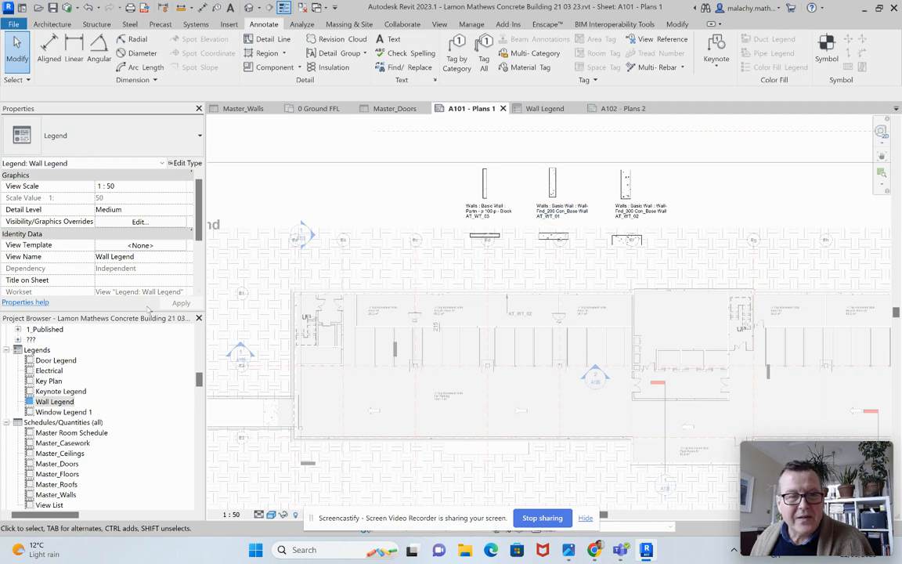
{"action": "left_click", "coordinate": [624, 184]}
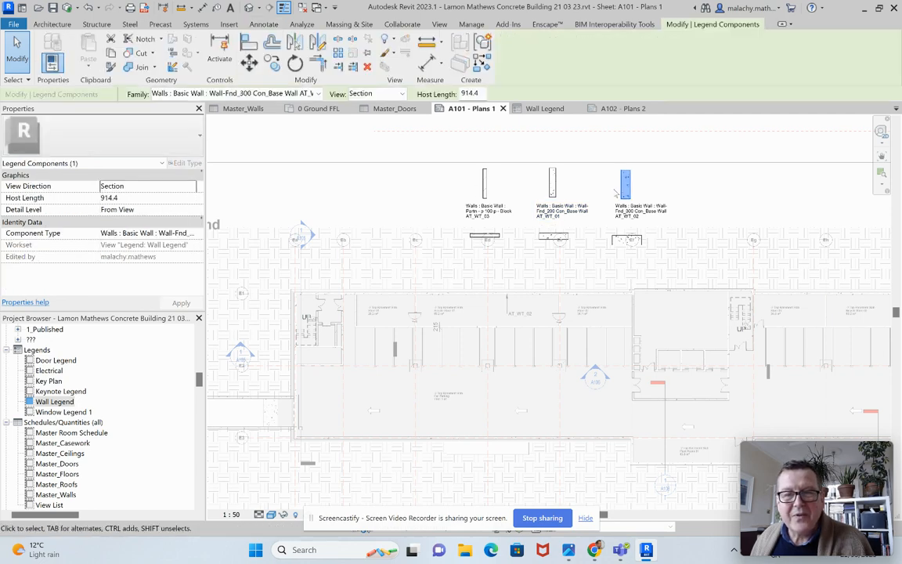
{"action": "left_click", "coordinate": [105, 232]}
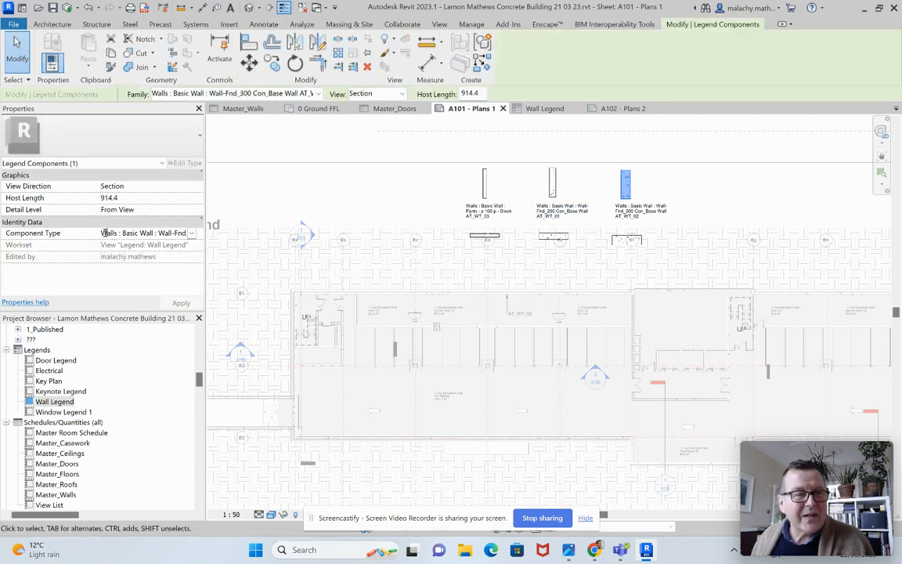
{"action": "left_click_drag", "start_coordinate": [101, 233], "coordinate": [197, 235]}
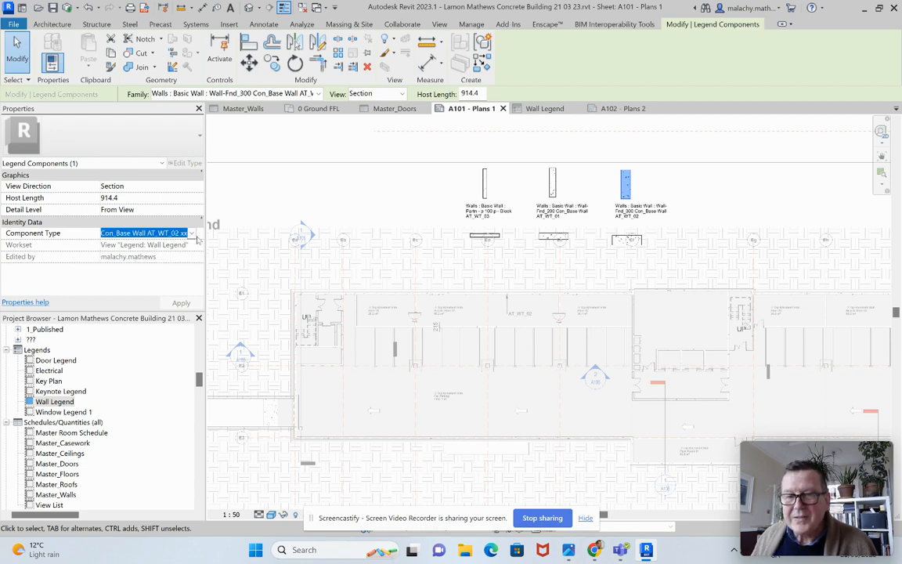
Step: Append "xx" to the AT_WT_02 text note under its wall section in the Wall Legend
{"action": "left_click", "coordinate": [643, 213]}
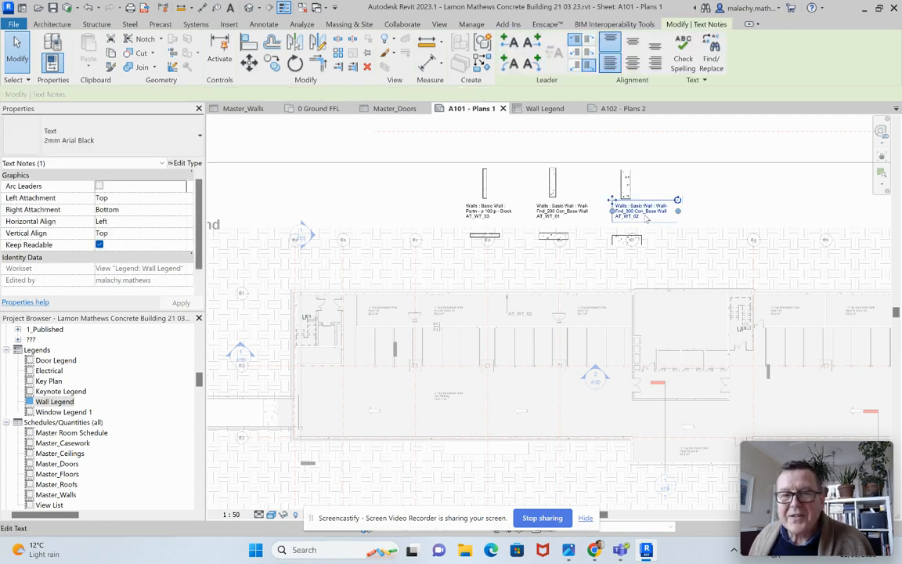
{"action": "left_click", "coordinate": [636, 218]}
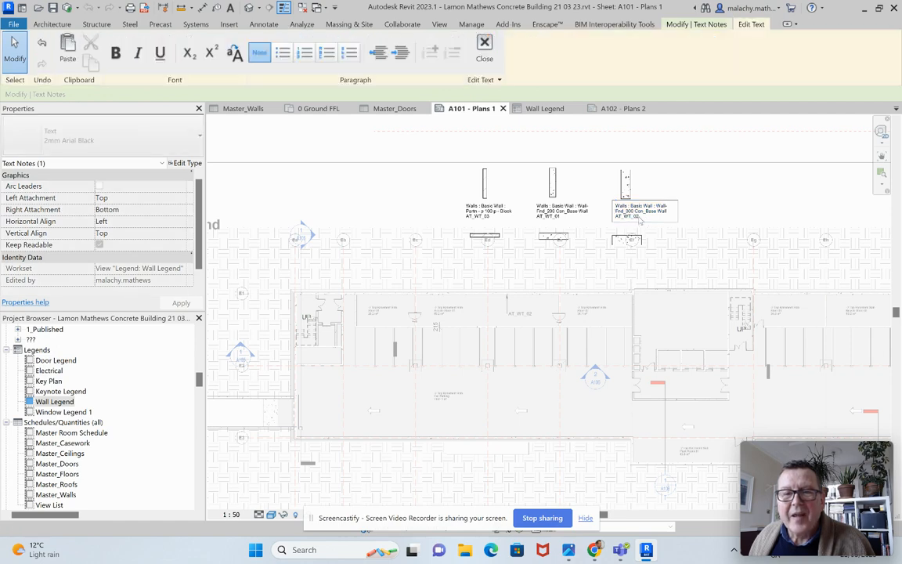
{"action": "left_click_drag", "start_coordinate": [640, 221], "coordinate": [608, 210]}
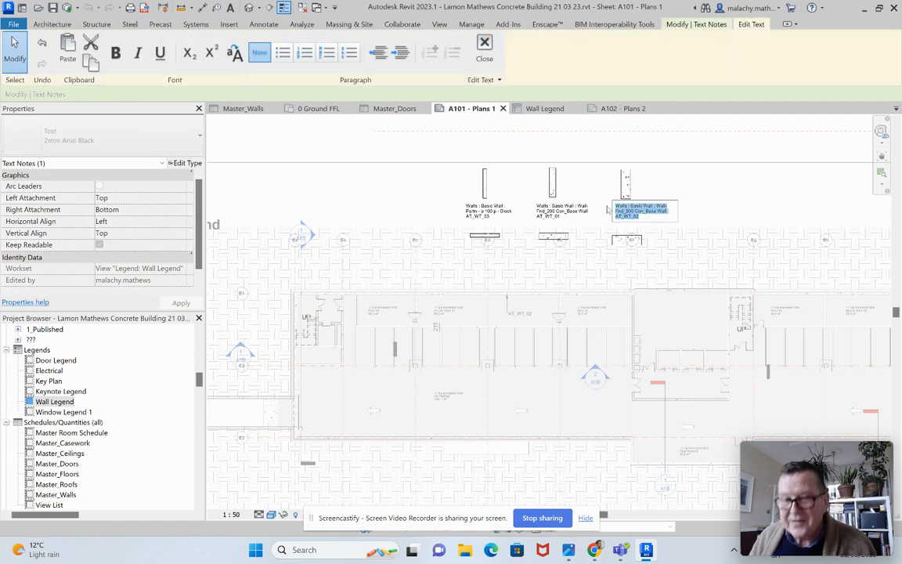
{"action": "key", "text": "Right"}
{"action": "type", "text": "xx"}
{"action": "left_click", "coordinate": [685, 185]}
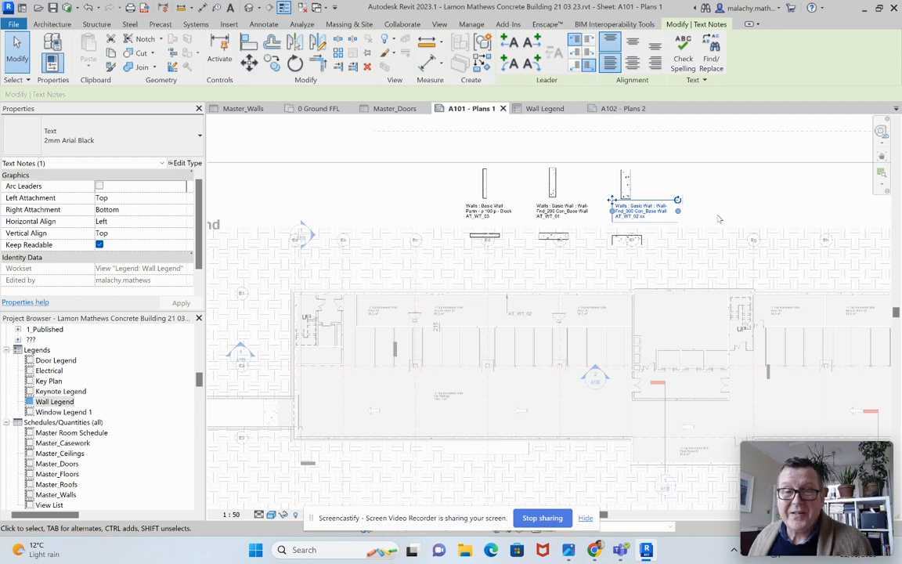
{"action": "left_click", "coordinate": [655, 185]}
{"action": "scroll", "coordinate": [655, 214], "scroll_direction": "down", "scroll_amount": 2}
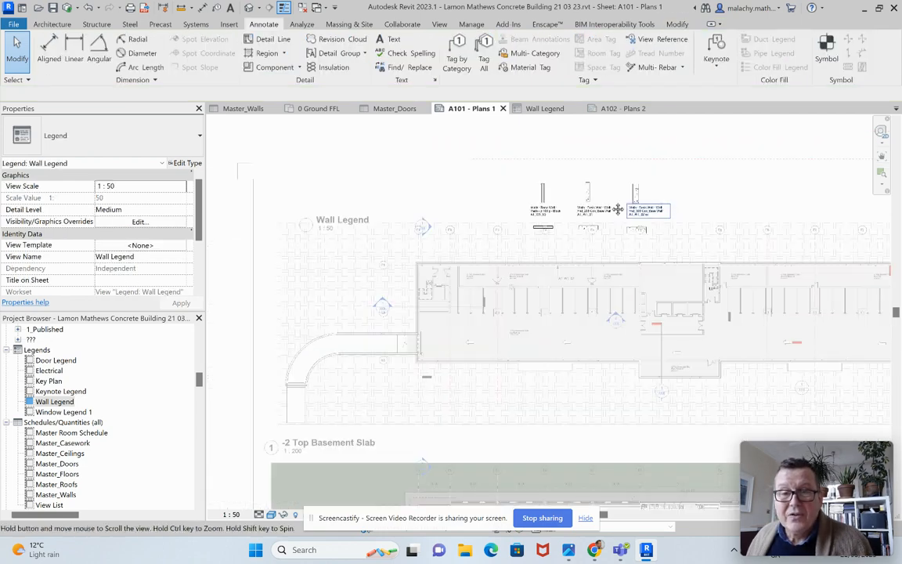
{"action": "middle_click_drag", "start_coordinate": [654, 215], "coordinate": [389, 221]}
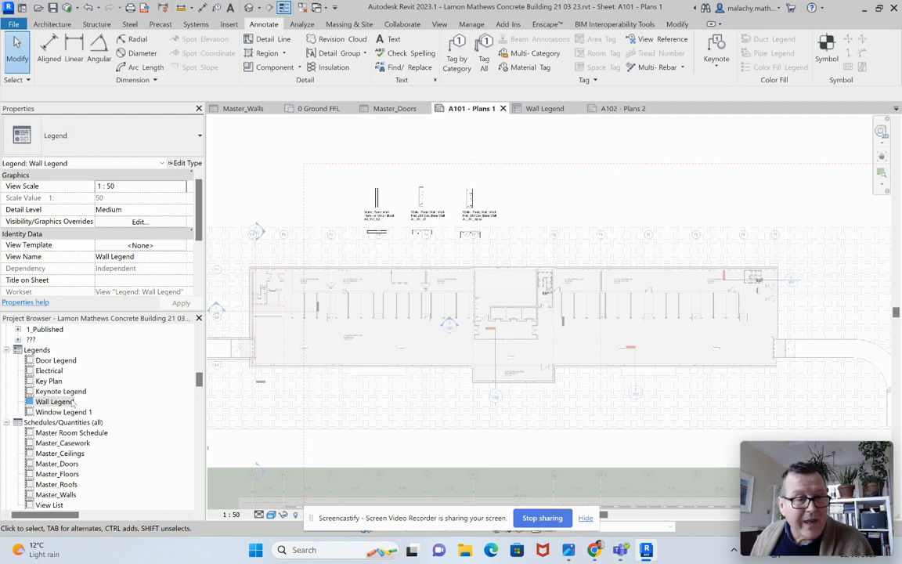
Step: Open the Door Legend view and try to set its view scale to 1:50
{"action": "double_click", "coordinate": [56, 360]}
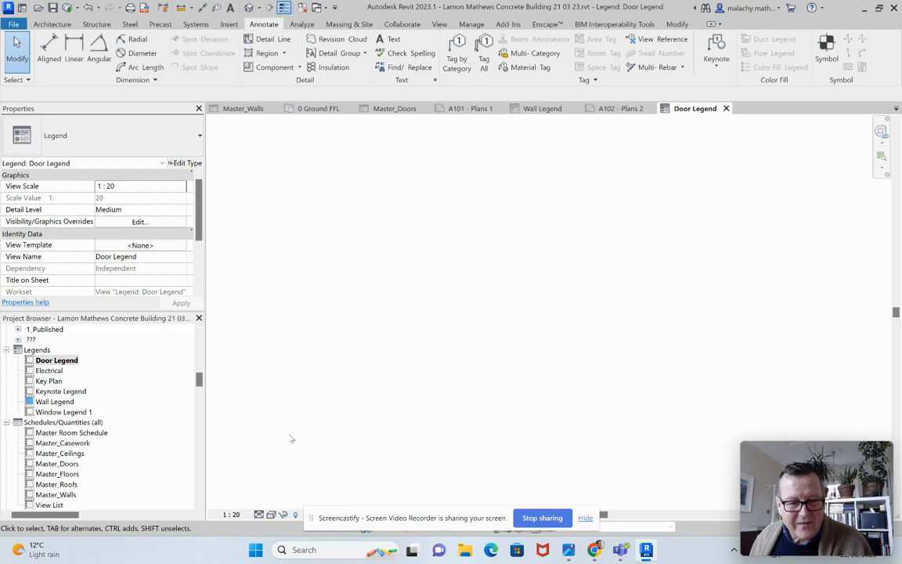
{"action": "left_click", "coordinate": [231, 514]}
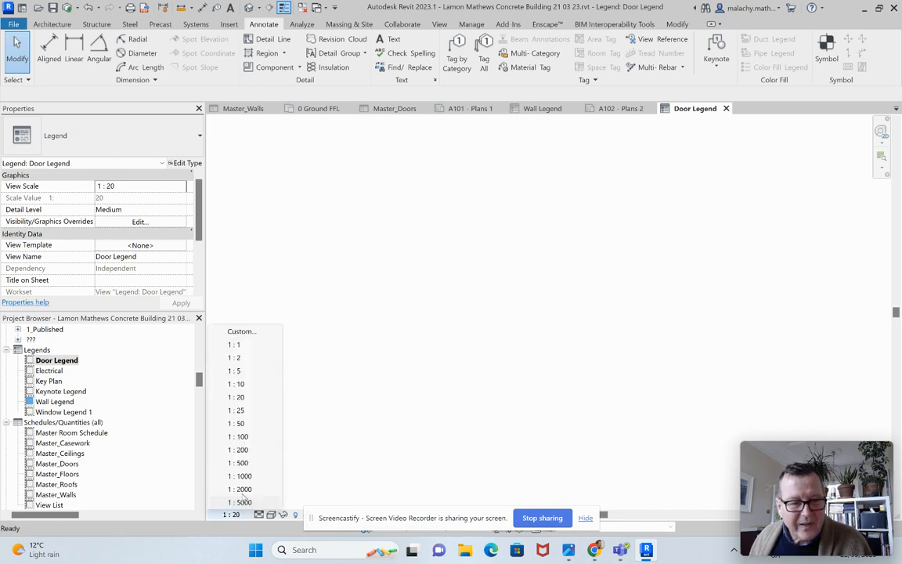
{"action": "left_click", "coordinate": [246, 425]}
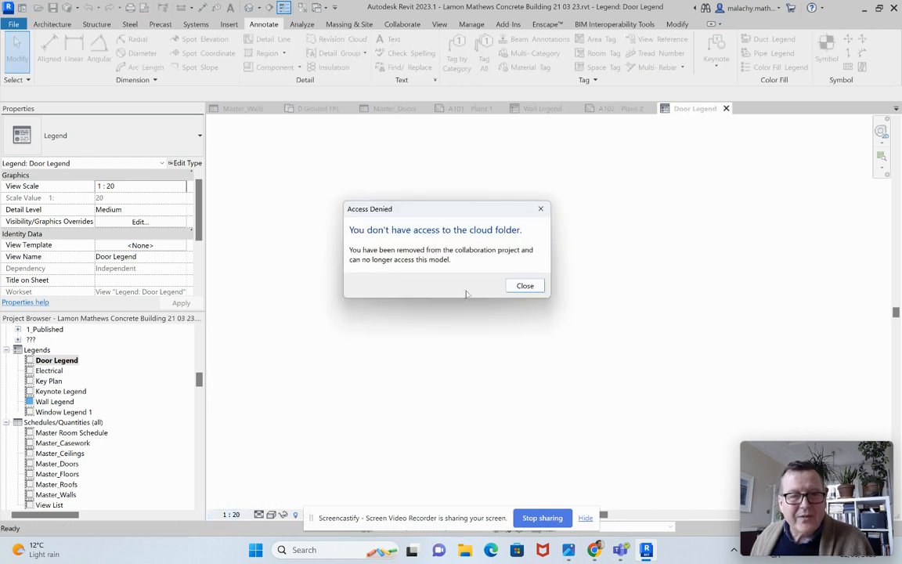
{"action": "left_click", "coordinate": [525, 286]}
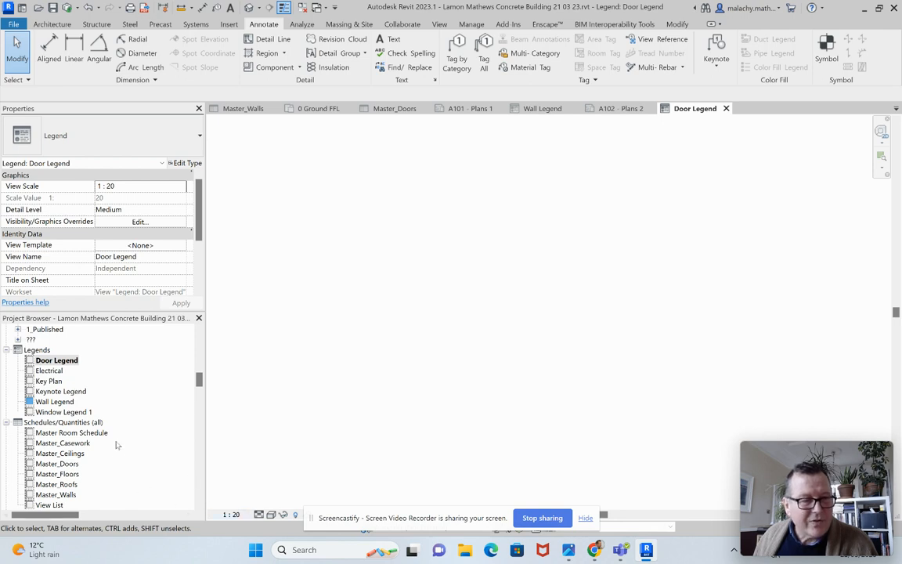
Step: Place two floor plan legend components of the Doors_IntAys_1 1210x2110mm-Dbl_Swing door, one above the other, in the Door Legend
{"action": "scroll", "coordinate": [116, 443], "scroll_direction": "down", "scroll_amount": 15}
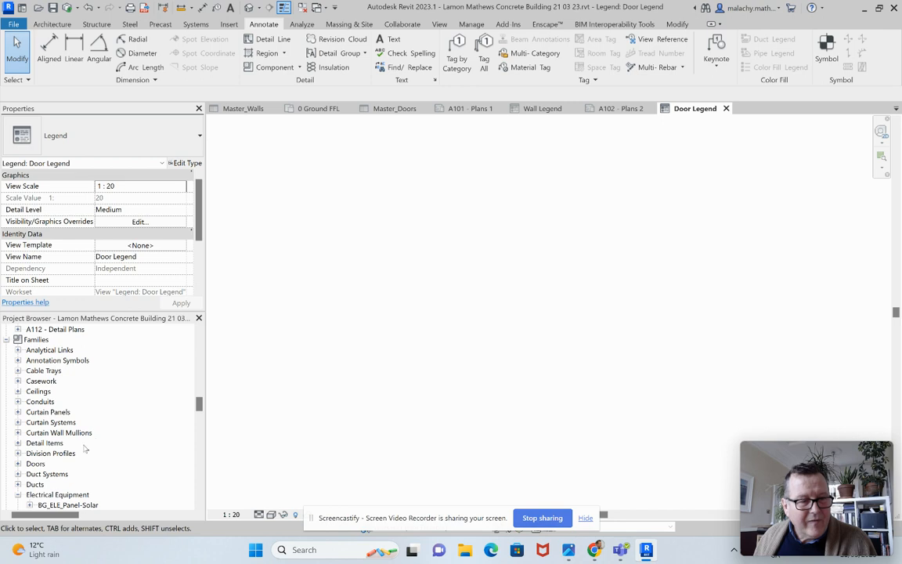
{"action": "scroll", "coordinate": [18, 418], "scroll_direction": "down", "scroll_amount": 2}
{"action": "left_click", "coordinate": [18, 414]}
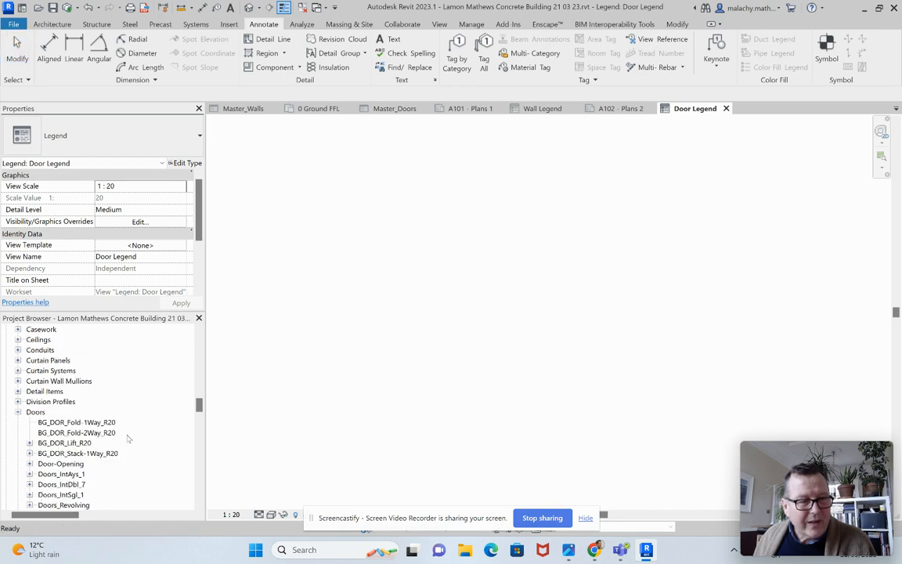
{"action": "scroll", "coordinate": [131, 438], "scroll_direction": "down", "scroll_amount": 1}
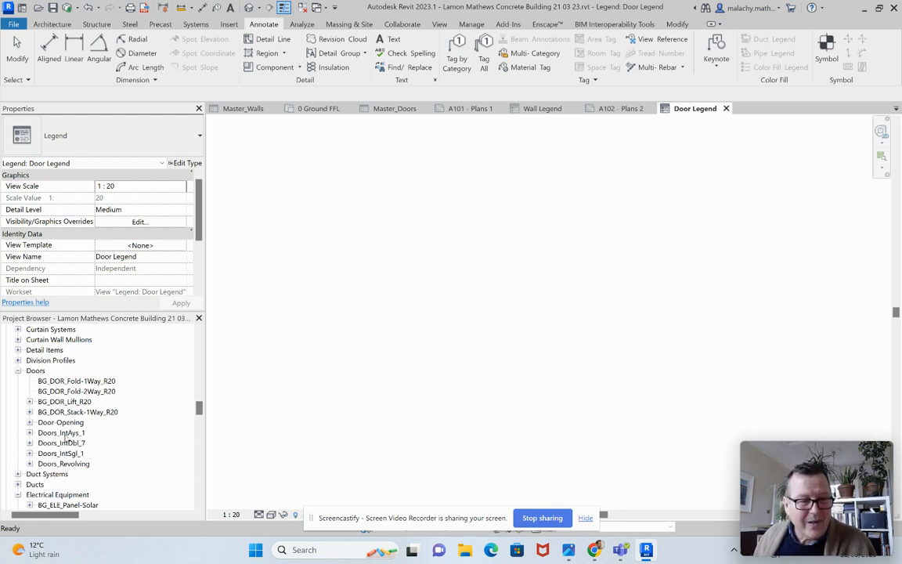
{"action": "left_click", "coordinate": [30, 433]}
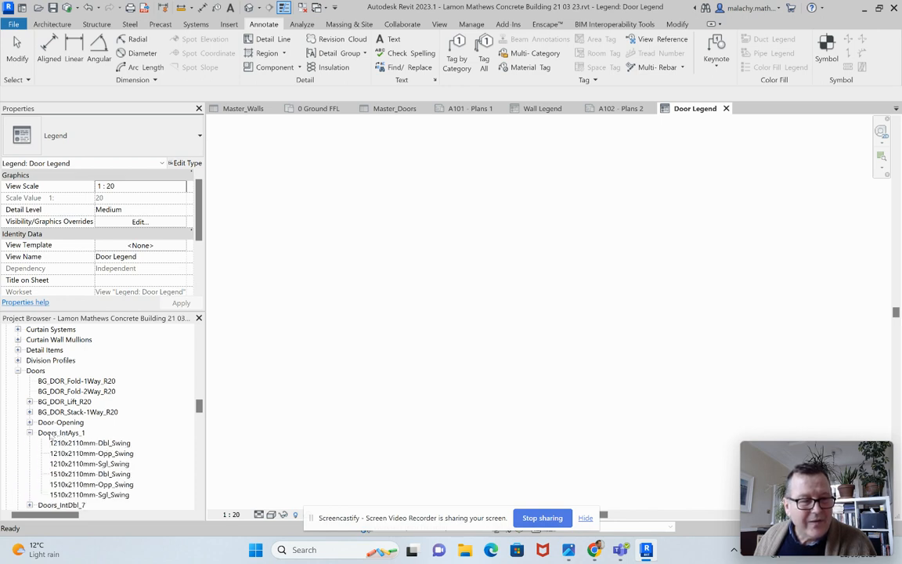
{"action": "left_click", "coordinate": [60, 433]}
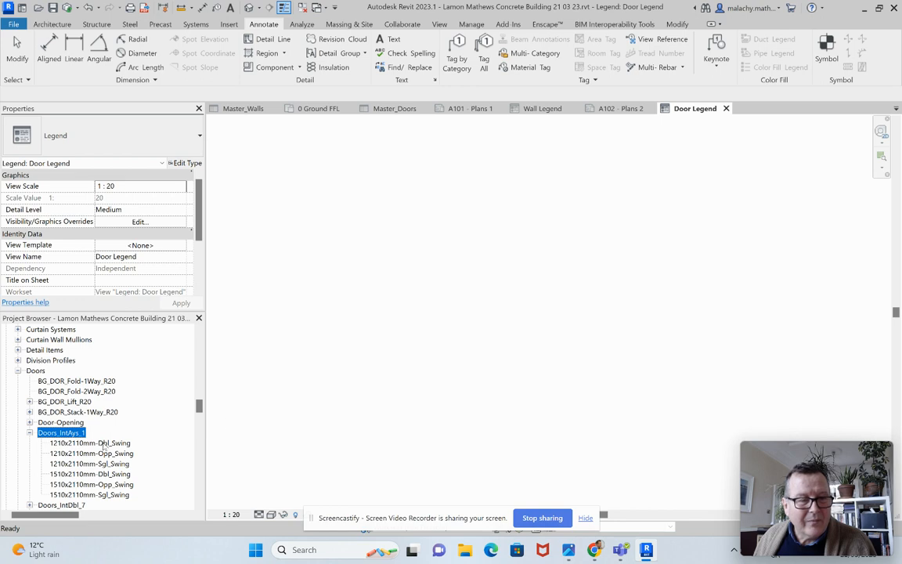
{"action": "left_click_drag", "start_coordinate": [89, 444], "coordinate": [384, 206]}
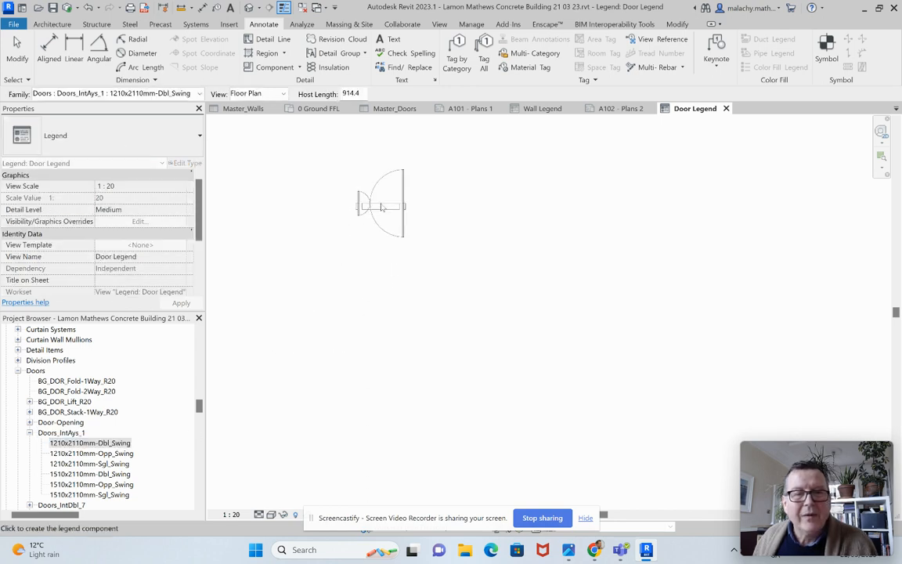
{"action": "left_click", "coordinate": [382, 210]}
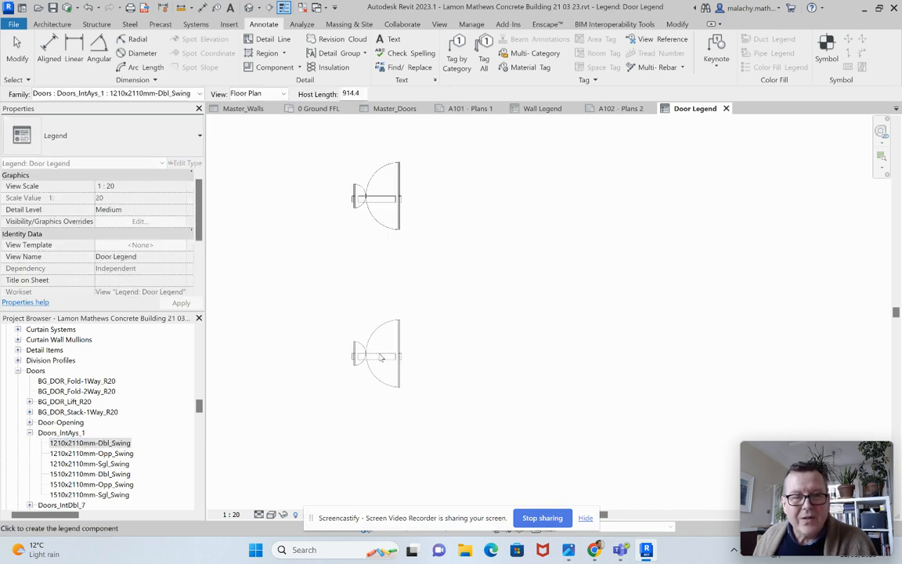
{"action": "left_click", "coordinate": [383, 365]}
{"action": "key", "text": "Escape"}
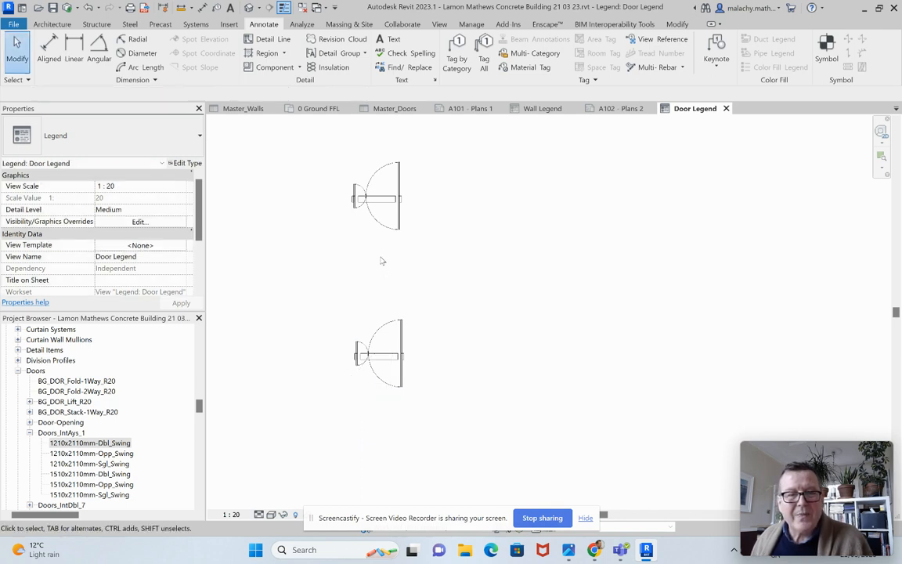
Step: Set the view direction of the upper door component in the Door Legend to Elevation : Front
{"action": "left_click", "coordinate": [378, 199]}
{"action": "left_click", "coordinate": [168, 186]}
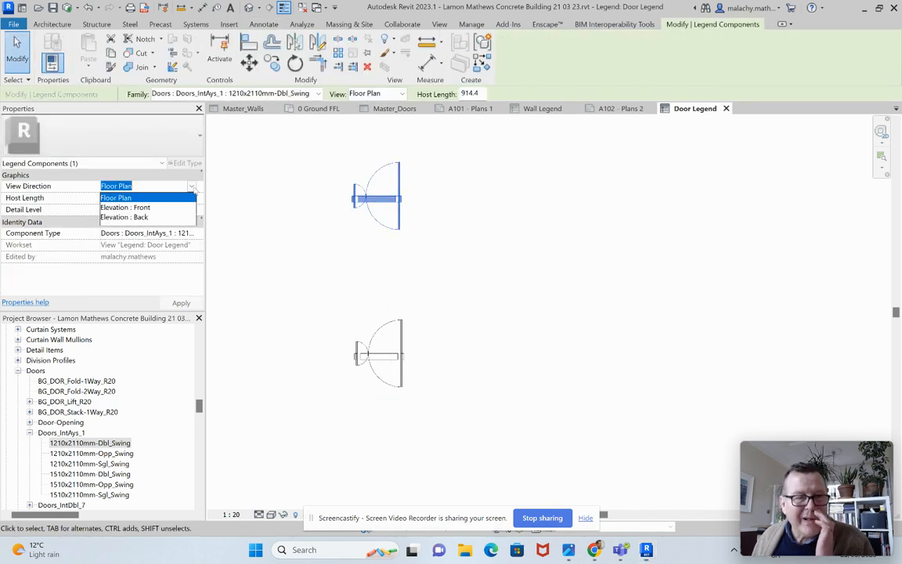
{"action": "left_click", "coordinate": [154, 209]}
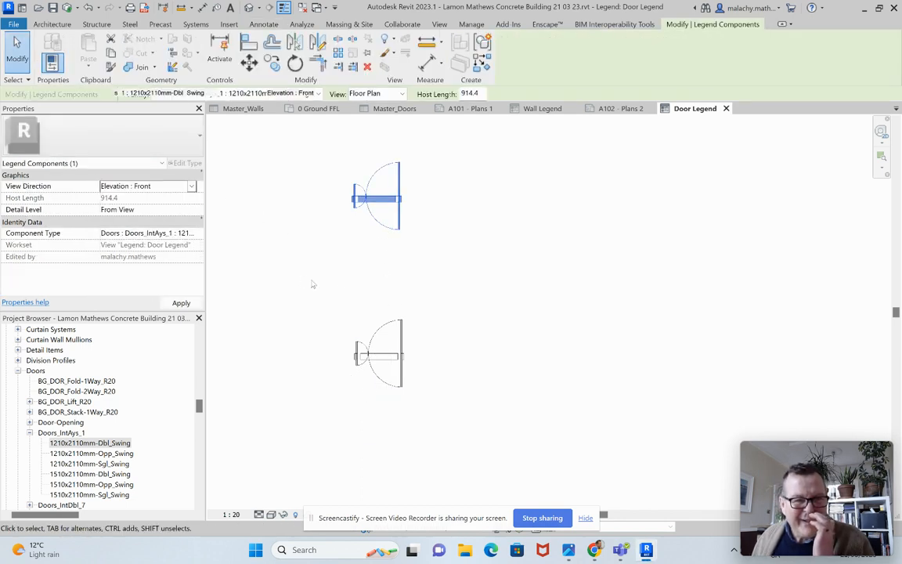
{"action": "left_click", "coordinate": [408, 287]}
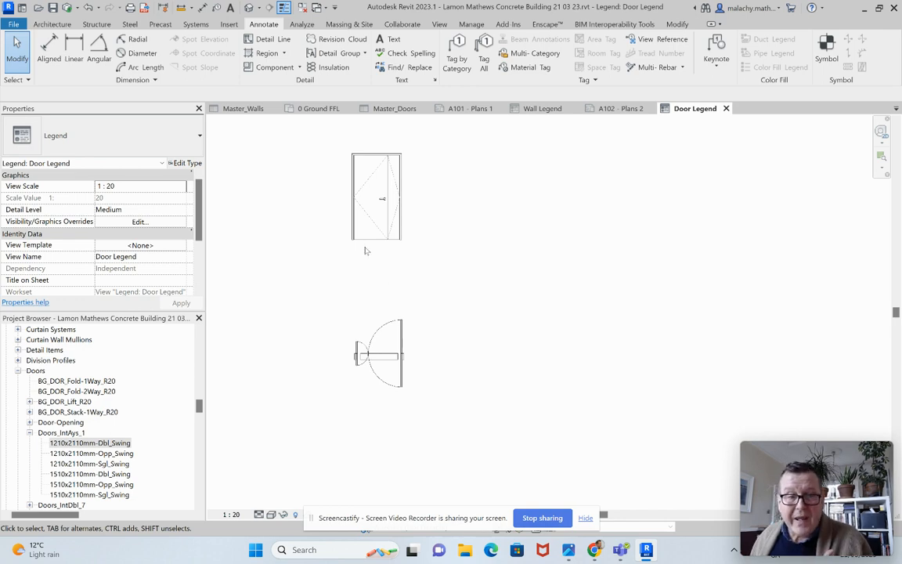
Step: Copy the front elevation door's component type into a new text note beneath it, reading "Doors : Doors_IntAys_1 : 1210x2110mm-Dbl_Swing"
{"action": "left_click", "coordinate": [398, 229]}
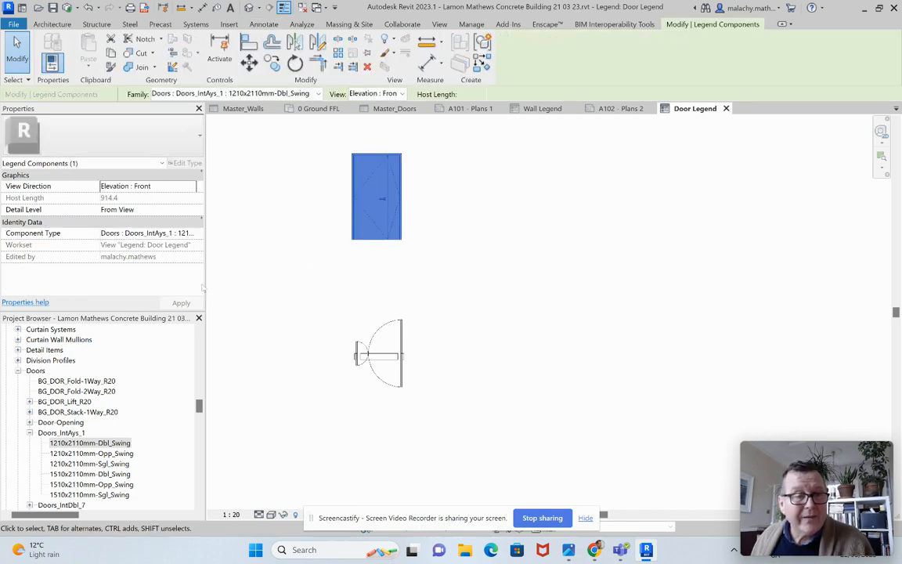
{"action": "left_click", "coordinate": [105, 235]}
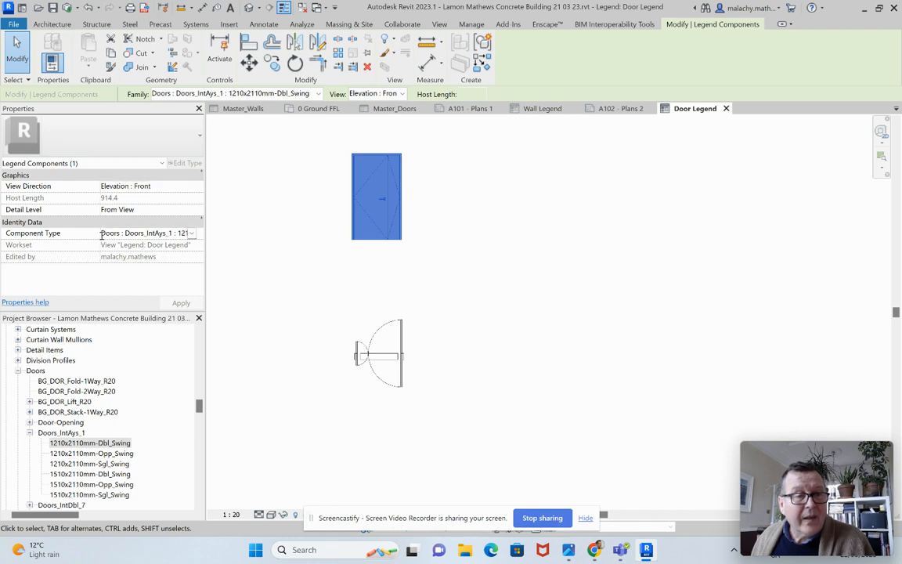
{"action": "left_click_drag", "start_coordinate": [102, 235], "coordinate": [202, 235]}
{"action": "key", "text": "ctrl+c"}
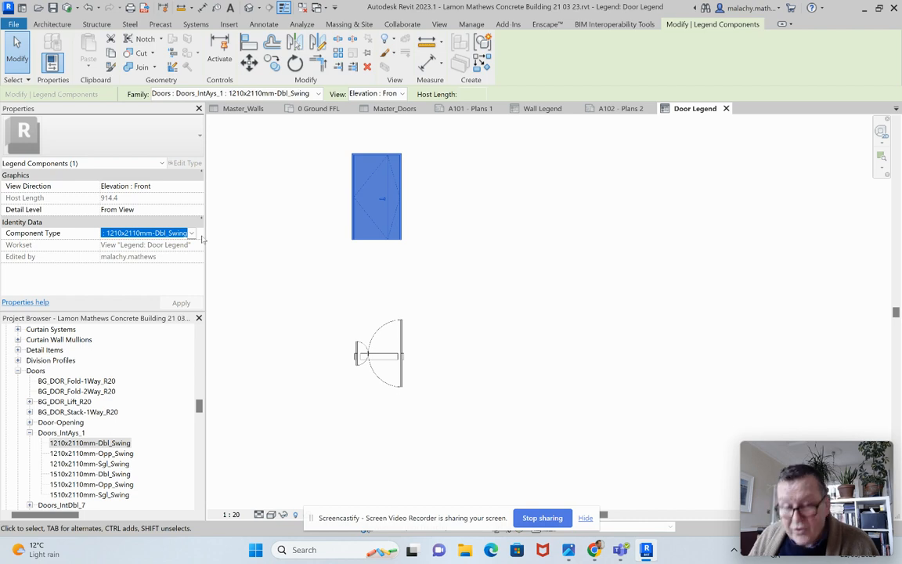
{"action": "left_click", "coordinate": [322, 235]}
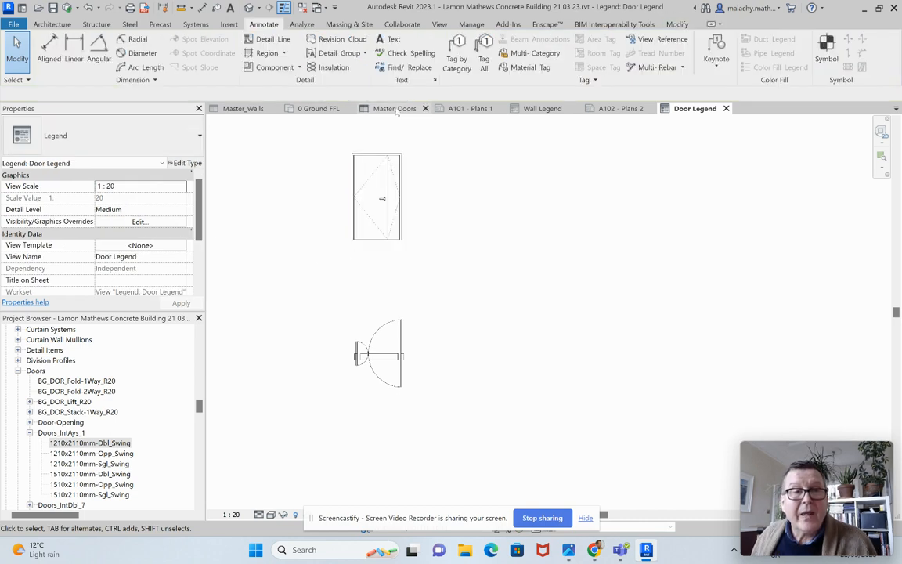
{"action": "left_click", "coordinate": [389, 39]}
{"action": "left_click_drag", "start_coordinate": [324, 242], "coordinate": [421, 281]}
{"action": "key", "text": "ctrl+v"}
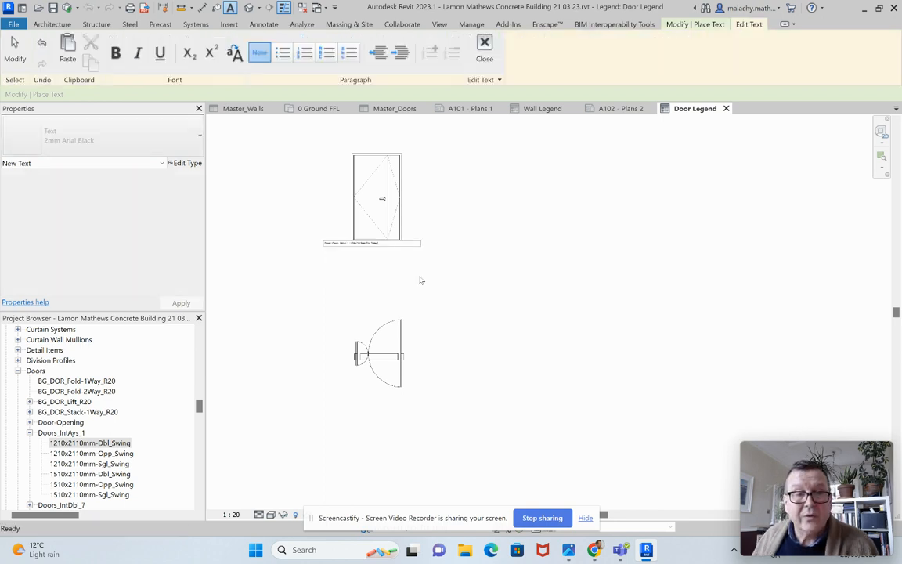
{"action": "left_click", "coordinate": [395, 265]}
{"action": "scroll", "coordinate": [353, 243], "scroll_direction": "up", "scroll_amount": 2}
{"action": "scroll", "coordinate": [352, 274], "scroll_direction": "up", "scroll_amount": 2}
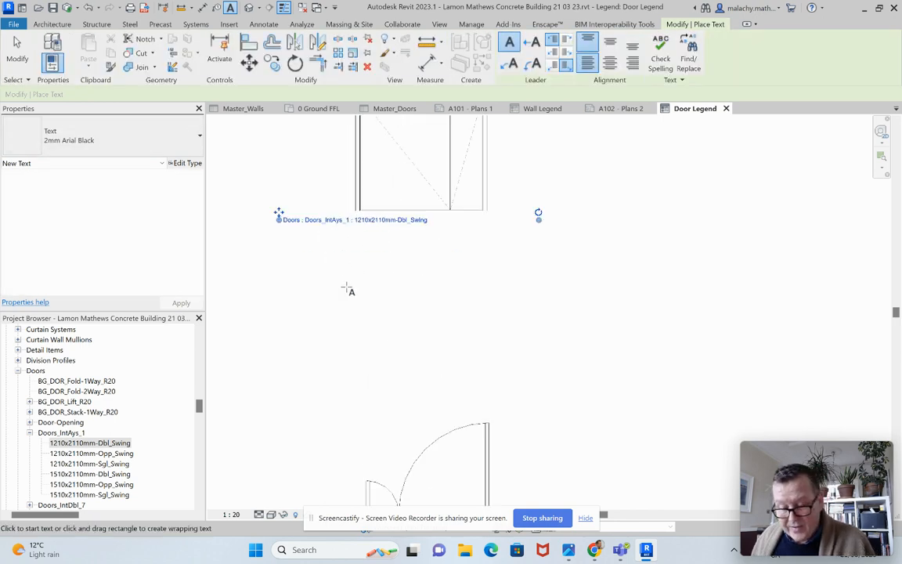
{"action": "key", "text": "Escape"}
{"action": "key", "text": "Escape"}
Step: Move the component type text note so it sits centrally just below the door's front elevation
{"action": "scroll", "coordinate": [361, 270], "scroll_direction": "up", "scroll_amount": 2}
{"action": "middle_click_drag", "start_coordinate": [405, 250], "coordinate": [418, 280]}
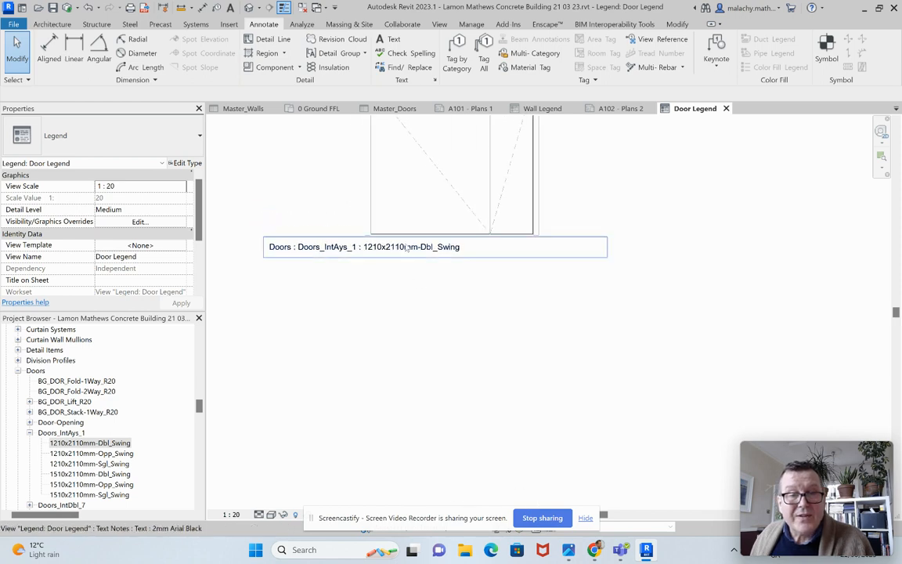
{"action": "left_click", "coordinate": [422, 247]}
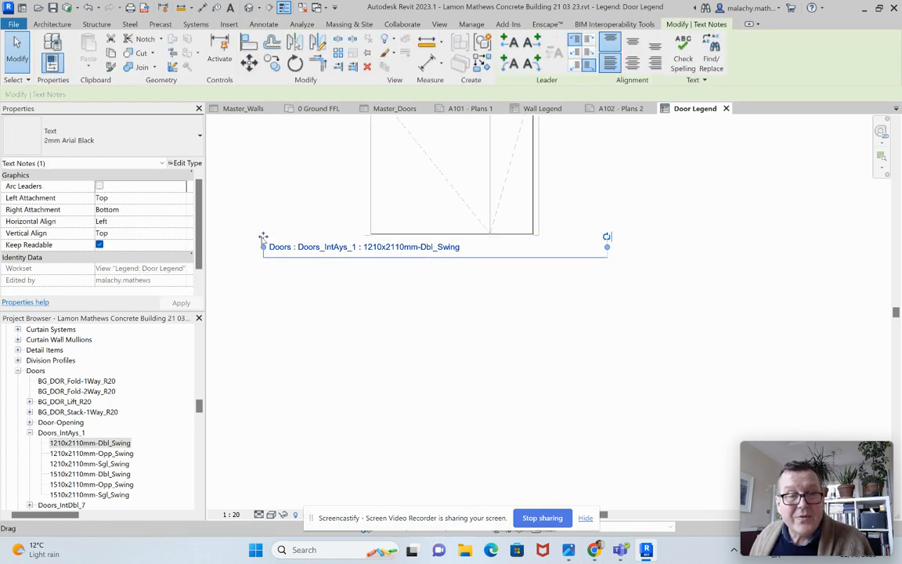
{"action": "left_click_drag", "start_coordinate": [296, 246], "coordinate": [383, 264]}
{"action": "left_click", "coordinate": [355, 343]}
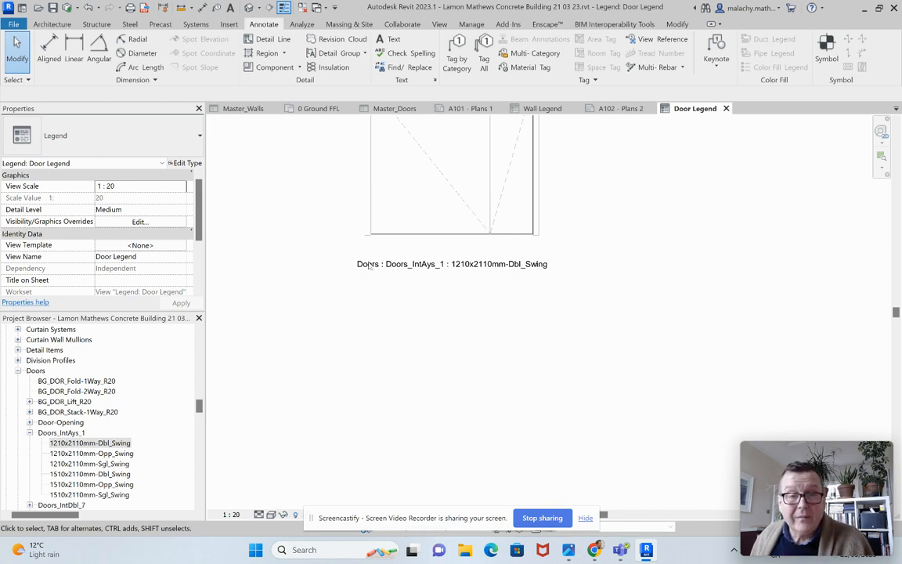
{"action": "left_click", "coordinate": [403, 233]}
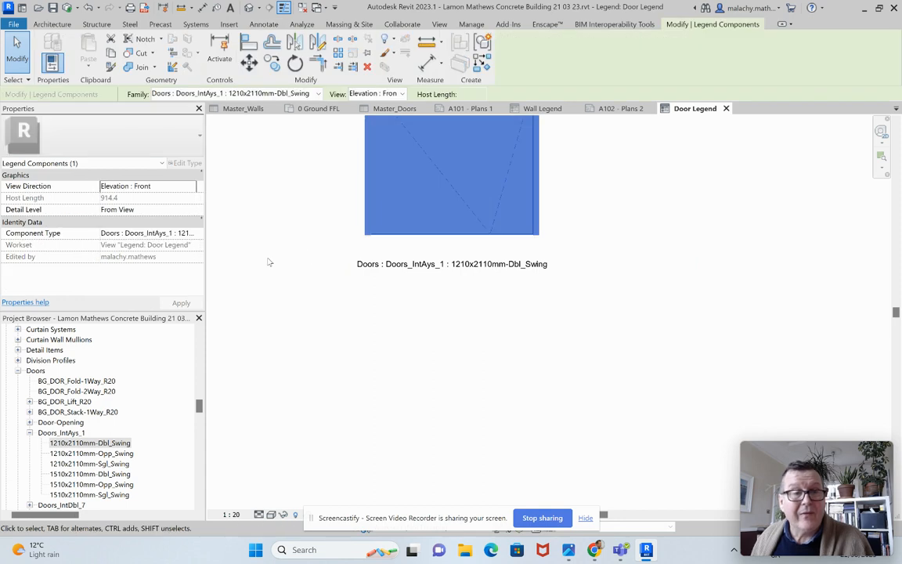
{"action": "left_click", "coordinate": [269, 263]}
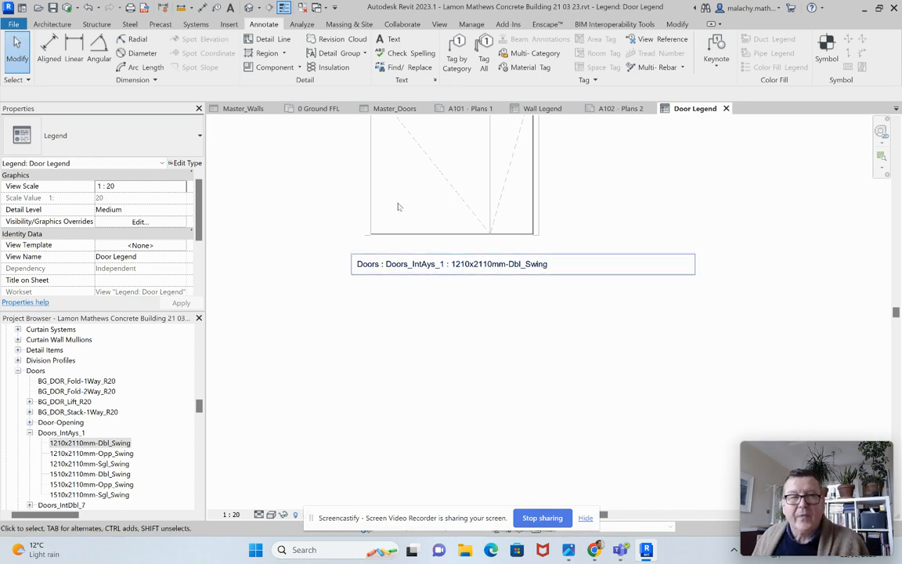
Step: Open the Master_Doors schedule and copy the type mark AT_DT_07 from the 1210x2110mm-Sgl_Swing door row
{"action": "left_click", "coordinate": [395, 109]}
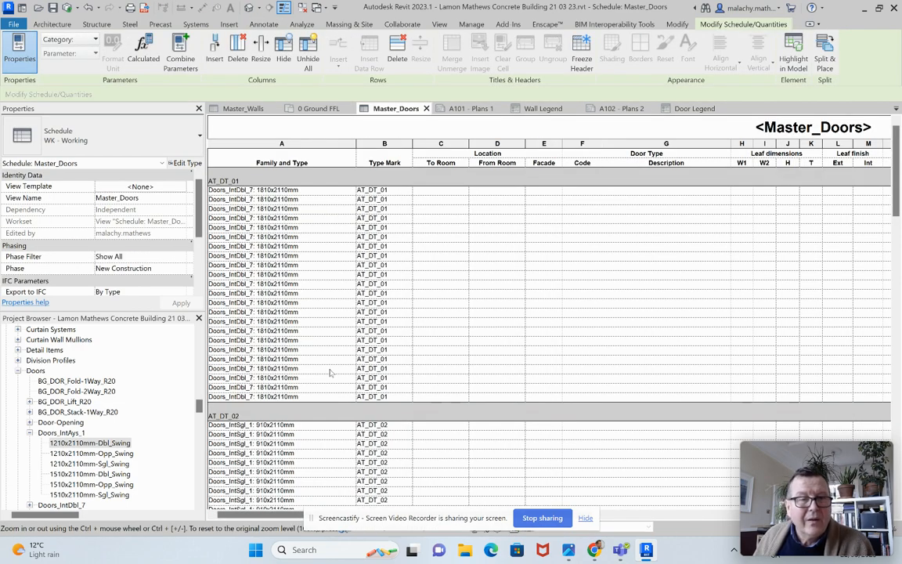
{"action": "scroll", "coordinate": [322, 367], "scroll_direction": "down", "scroll_amount": 5}
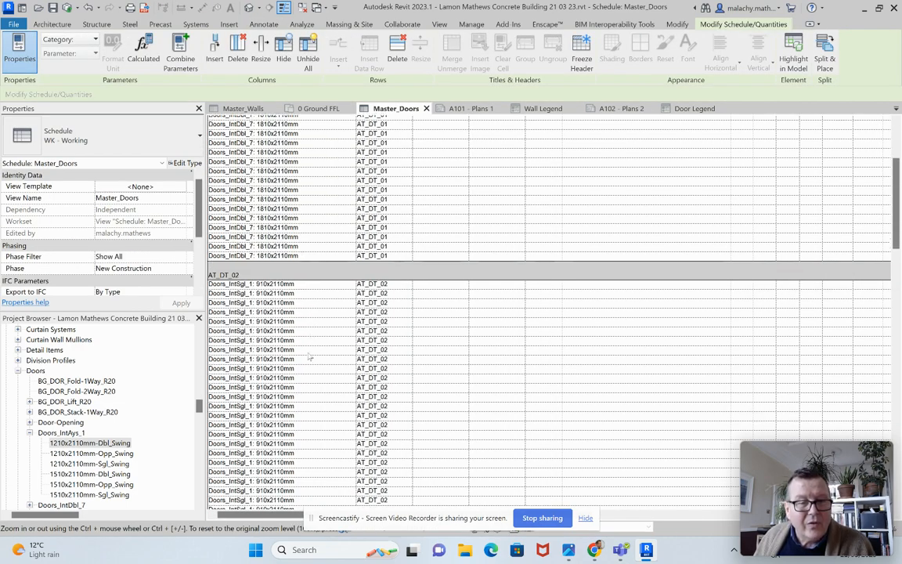
{"action": "scroll", "coordinate": [309, 361], "scroll_direction": "down", "scroll_amount": 4}
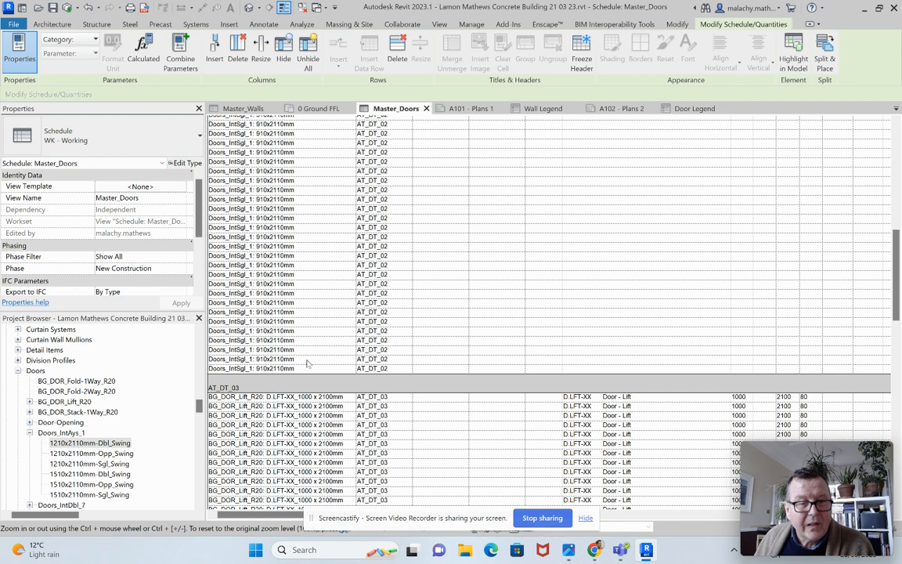
{"action": "scroll", "coordinate": [310, 364], "scroll_direction": "down", "scroll_amount": 6}
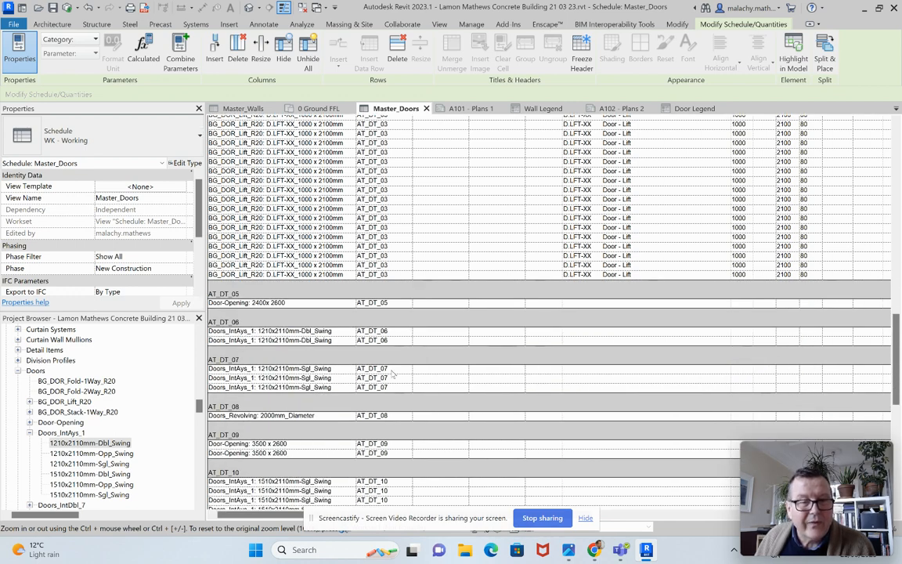
{"action": "left_click", "coordinate": [376, 369]}
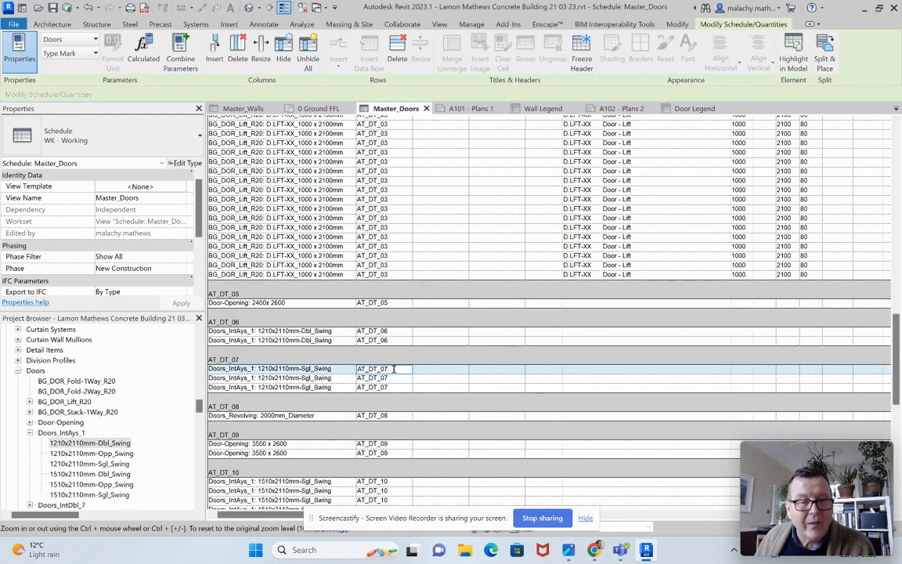
{"action": "left_click", "coordinate": [341, 369]}
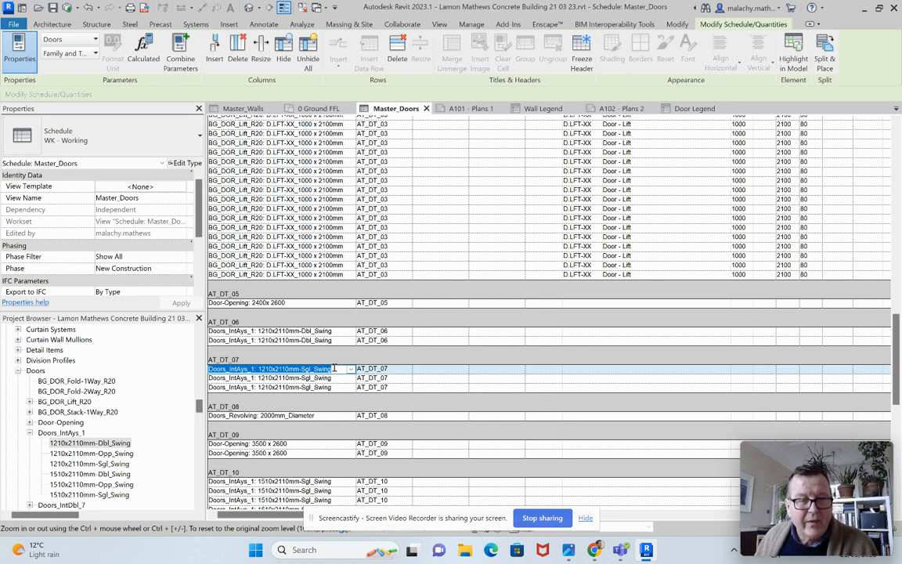
Step: Rename the Doors_IntAys_1 type 1210x2110mm-Dbl_Swing as "1210x2110mm-Dbl_Swing AT_DT_07" by appending the copied type mark
{"action": "left_click", "coordinate": [114, 443]}
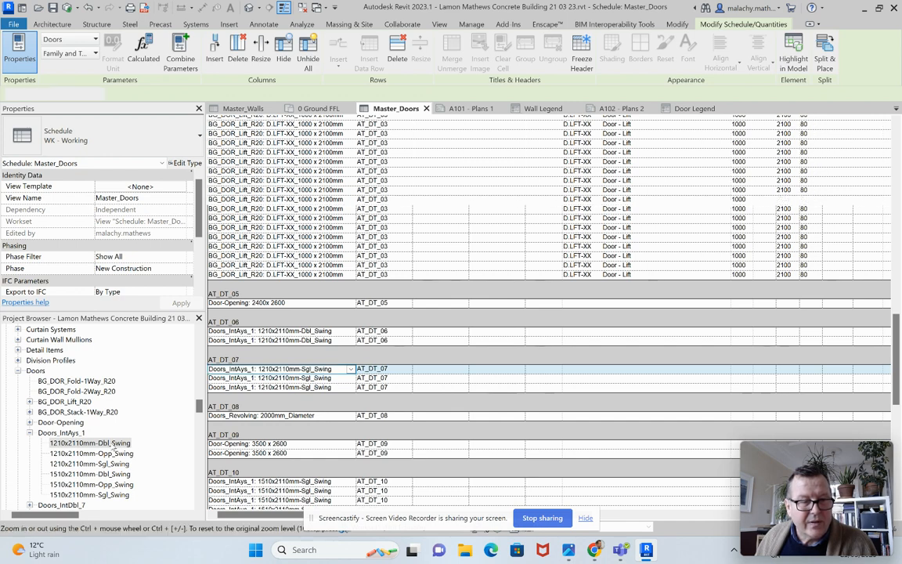
{"action": "right_click", "coordinate": [113, 444]}
{"action": "left_click", "coordinate": [145, 320]}
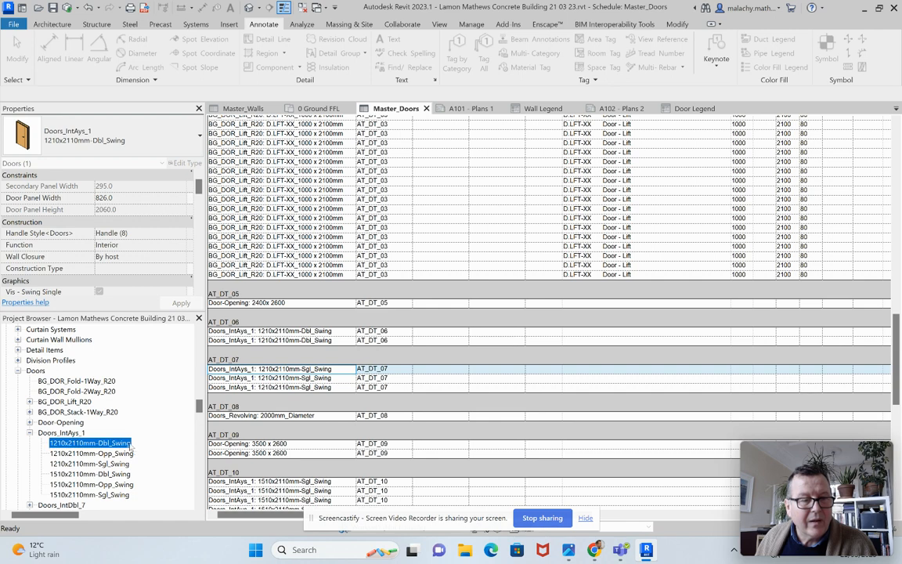
{"action": "left_click", "coordinate": [132, 444]}
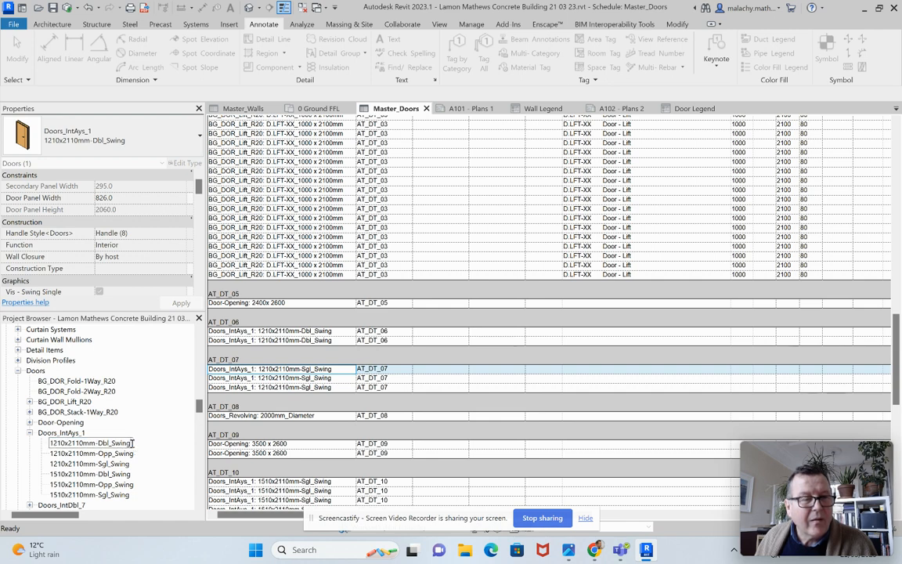
{"action": "type", "text": "AT_DT_07"}
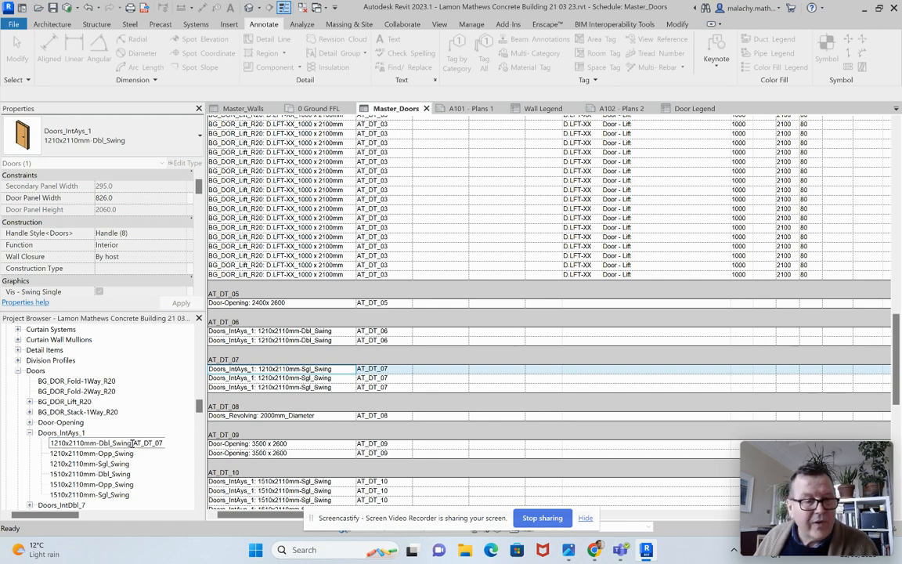
{"action": "key", "text": "Return"}
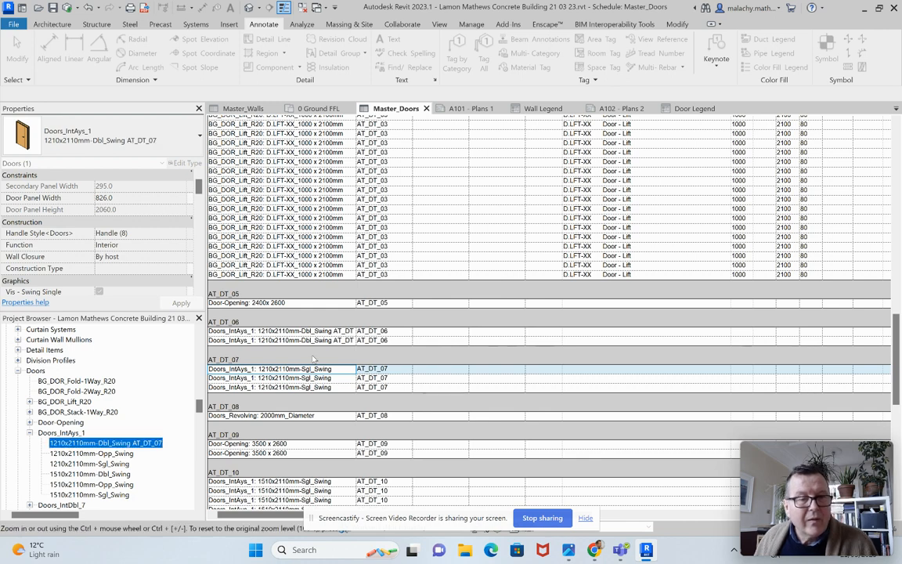
Step: Widen the Family and Type column of the Master_Doors schedule so the longer door type names fit
{"action": "scroll", "coordinate": [370, 227], "scroll_direction": "up", "scroll_amount": 10}
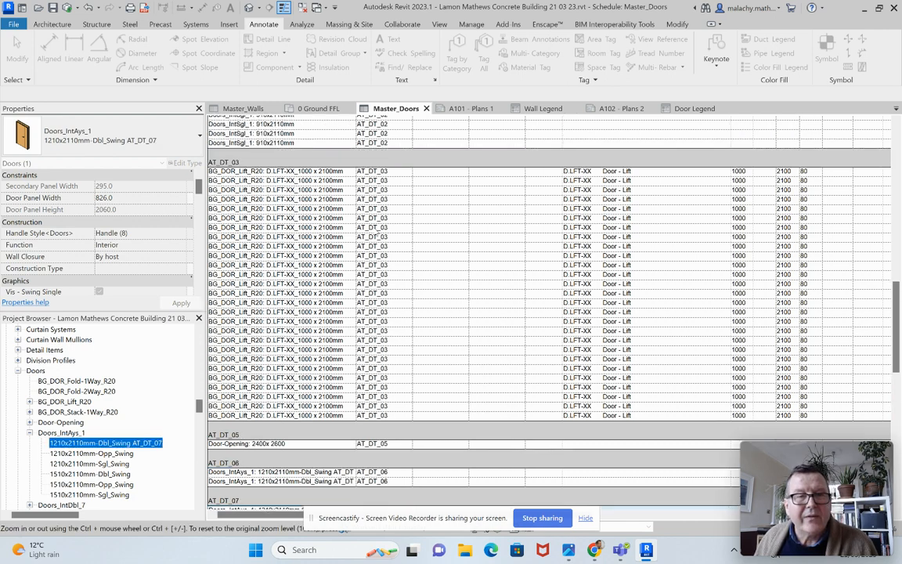
{"action": "scroll", "coordinate": [366, 227], "scroll_direction": "up", "scroll_amount": 5}
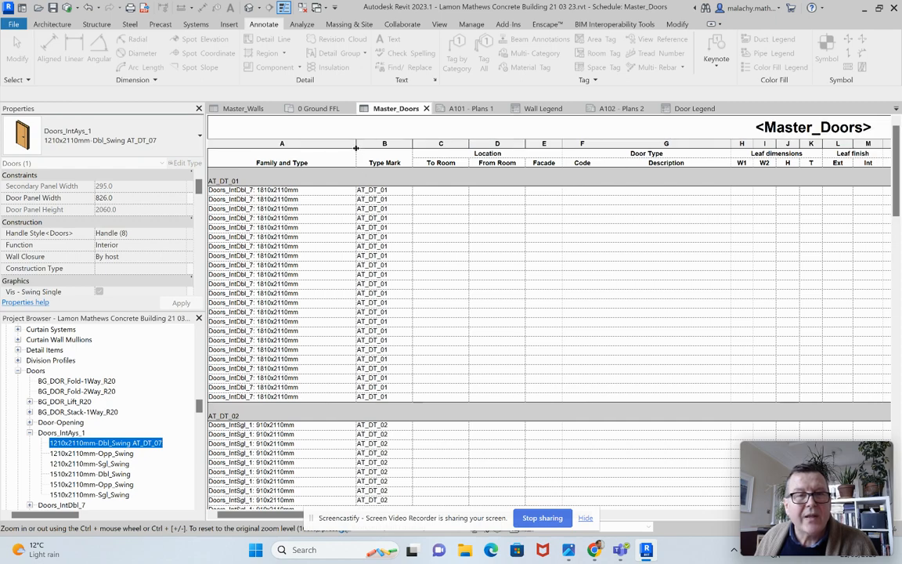
{"action": "left_click_drag", "start_coordinate": [357, 148], "coordinate": [396, 147]}
{"action": "scroll", "coordinate": [363, 318], "scroll_direction": "down", "scroll_amount": 6}
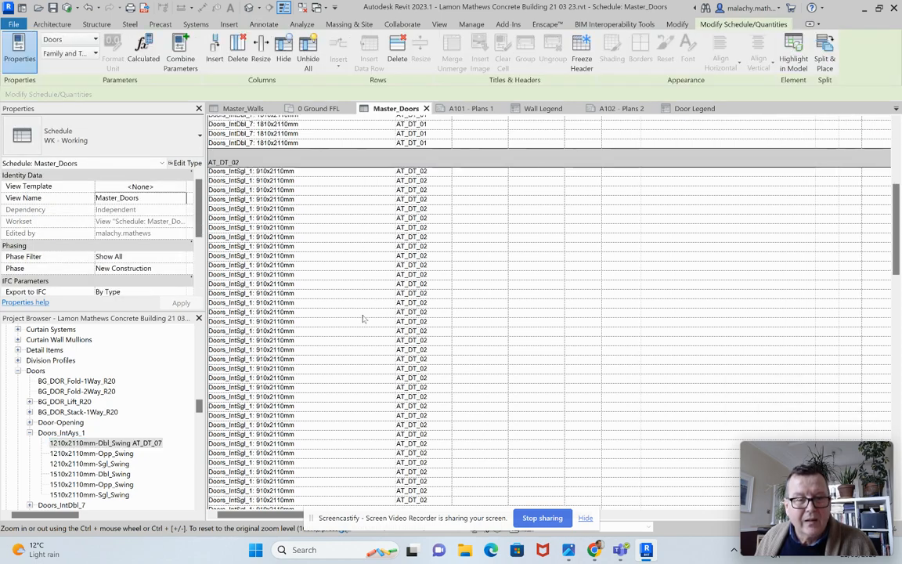
{"action": "scroll", "coordinate": [364, 321], "scroll_direction": "down", "scroll_amount": 10}
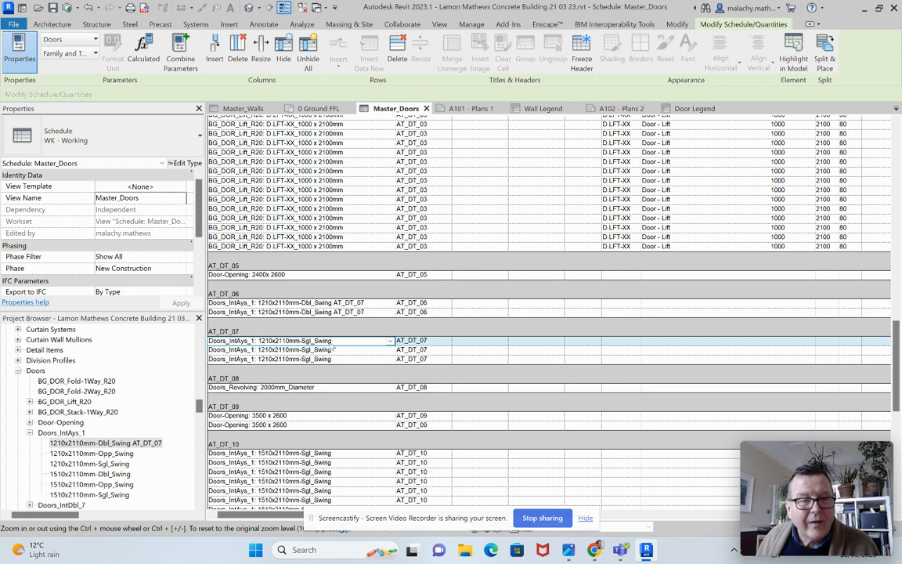
Step: Rename the Doors_IntAys_1 type 1210x2110mm-Sgl_Swing as "1210x2110mm-Sgl_Swing AT_DT_07"
{"action": "left_click", "coordinate": [126, 465]}
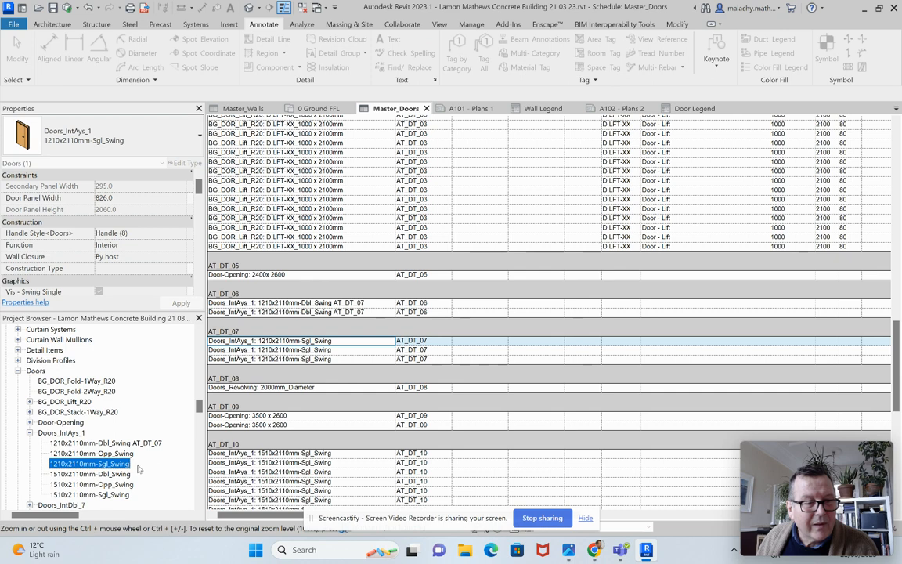
{"action": "right_click", "coordinate": [117, 463]}
{"action": "left_click", "coordinate": [155, 339]}
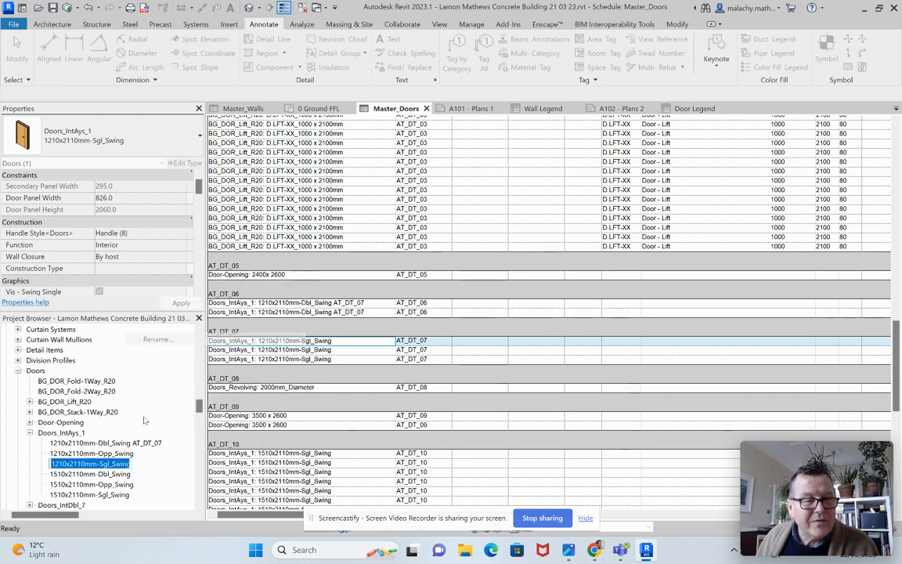
{"action": "left_click", "coordinate": [131, 464]}
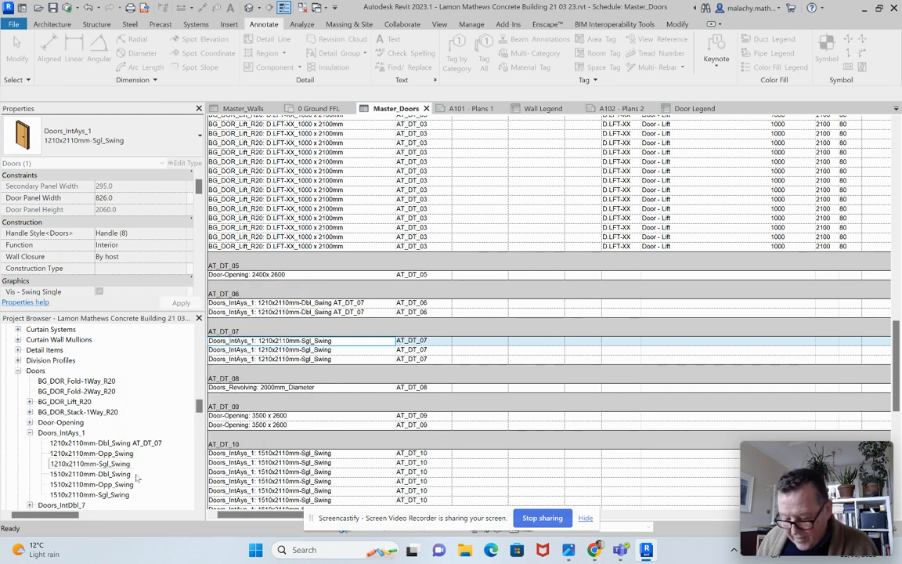
{"action": "type", "text": "AT_DT_07"}
{"action": "key", "text": "Return"}
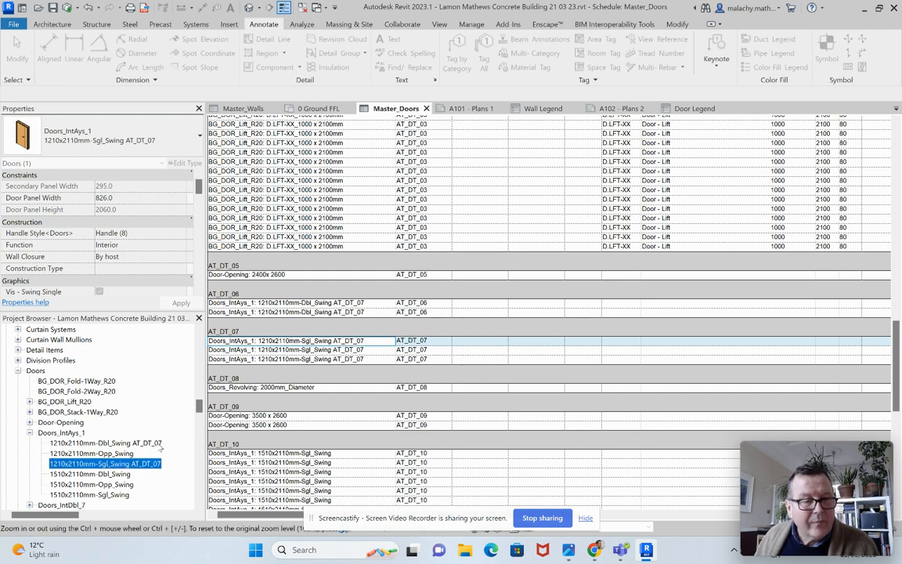
Step: Correct the Doors_IntAys_1 double-swing type name to "1210x2110mm-Dbl_Swing AT_DT_06"
{"action": "left_click", "coordinate": [159, 444]}
{"action": "left_click", "coordinate": [159, 443]}
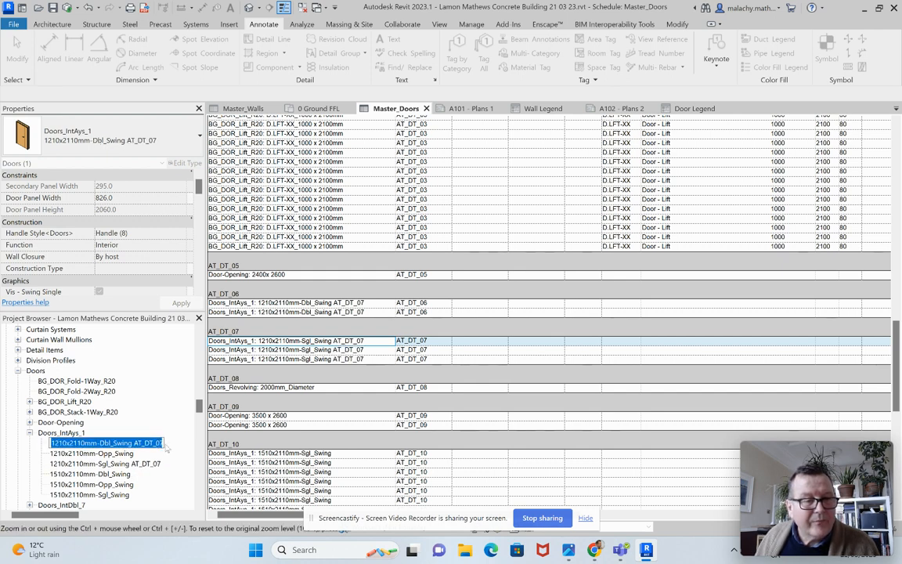
{"action": "left_click", "coordinate": [163, 443]}
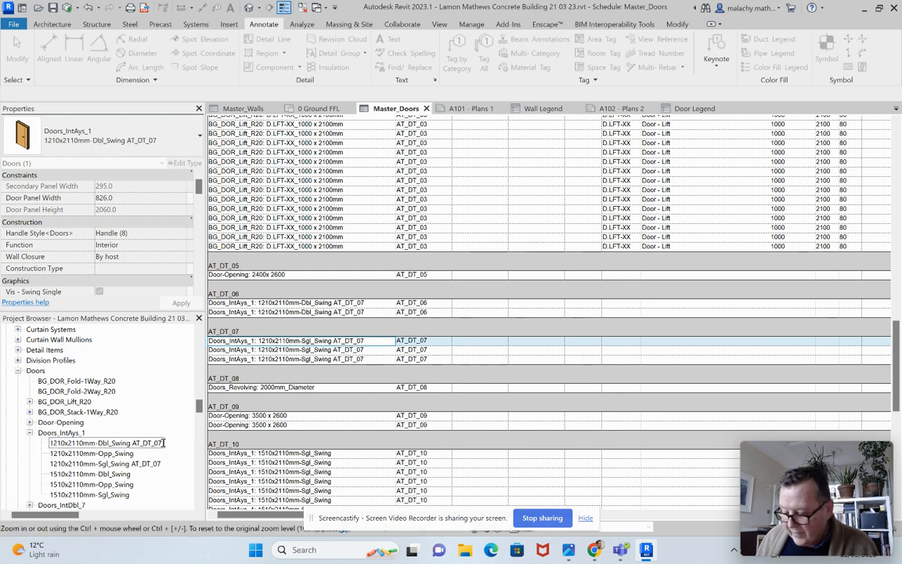
{"action": "key", "text": "BackSpace"}
{"action": "type", "text": "6"}
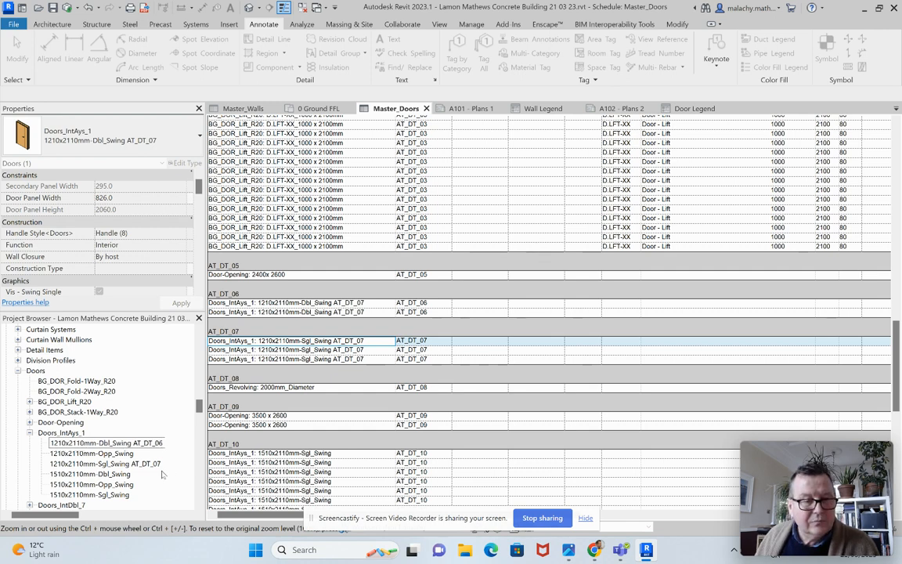
{"action": "key", "text": "Return"}
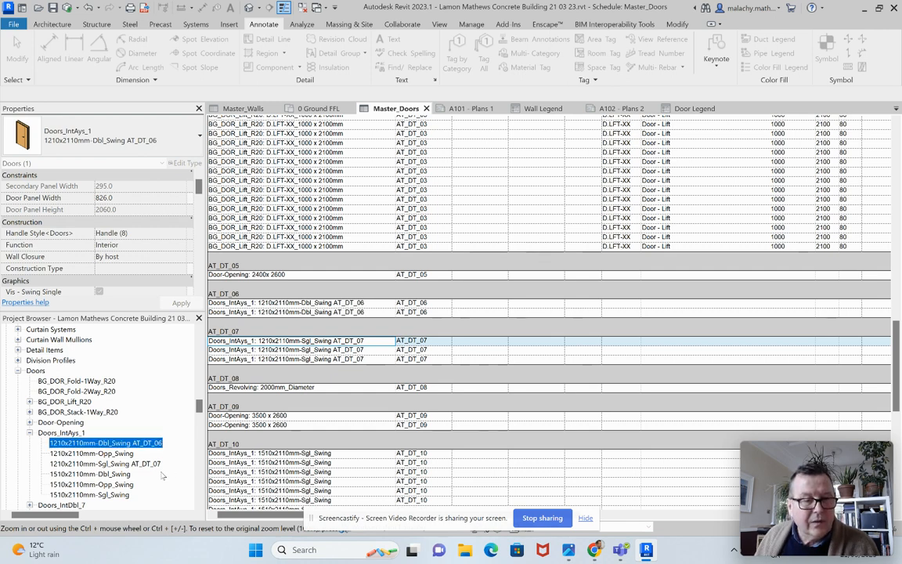
{"action": "left_click", "coordinate": [368, 387]}
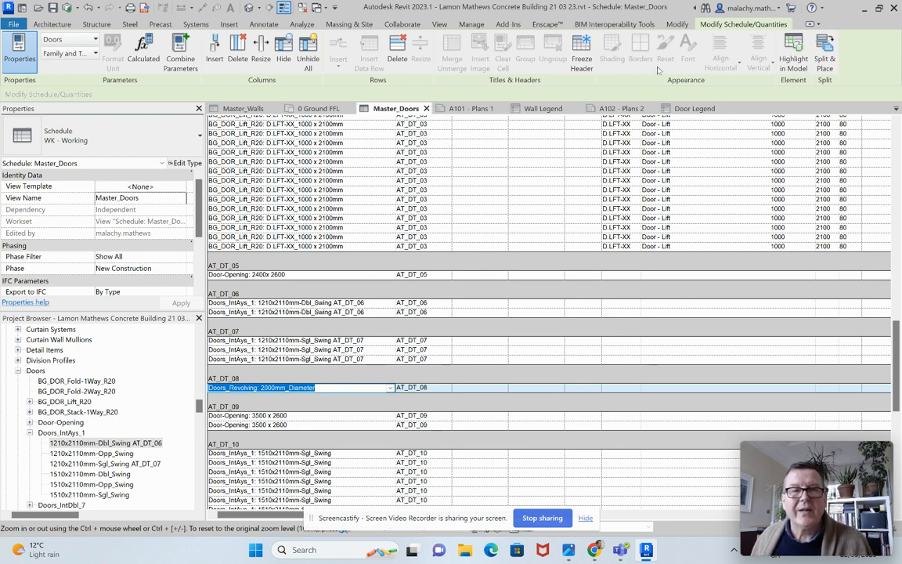
Step: Open the Door Legend and copy the Component Type name of the 1210x2110mm-Dbl_Swing door elevation
{"action": "left_click", "coordinate": [709, 111]}
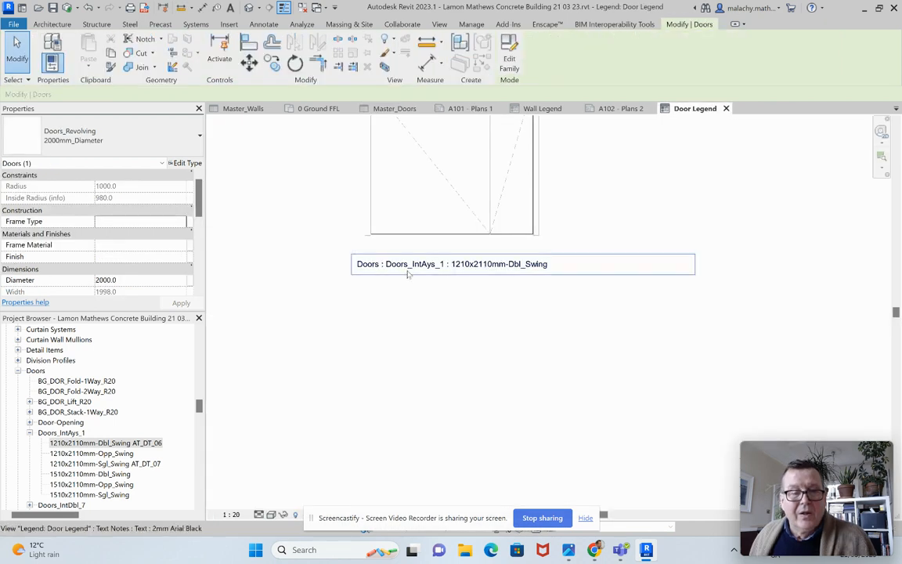
{"action": "left_click", "coordinate": [412, 228]}
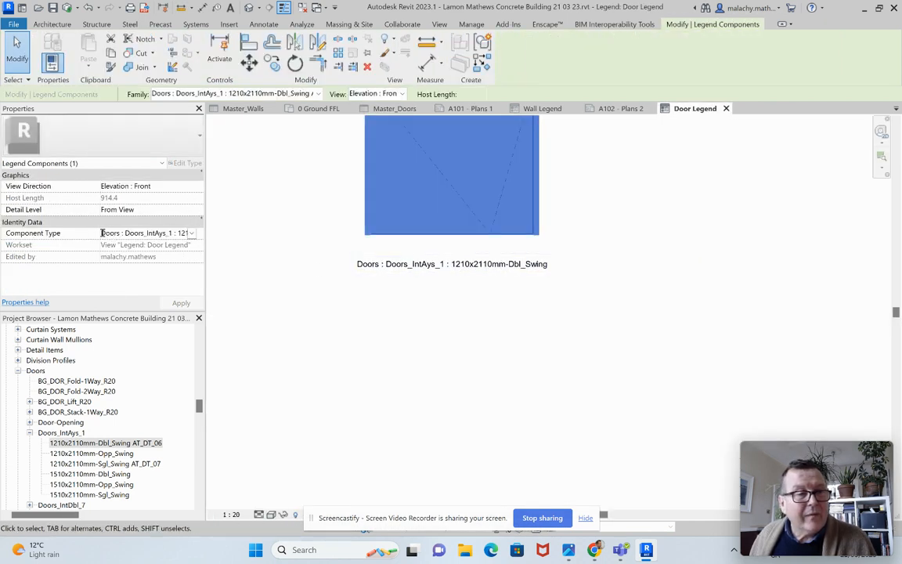
{"action": "left_click", "coordinate": [110, 233]}
{"action": "key", "text": "ctrl+c"}
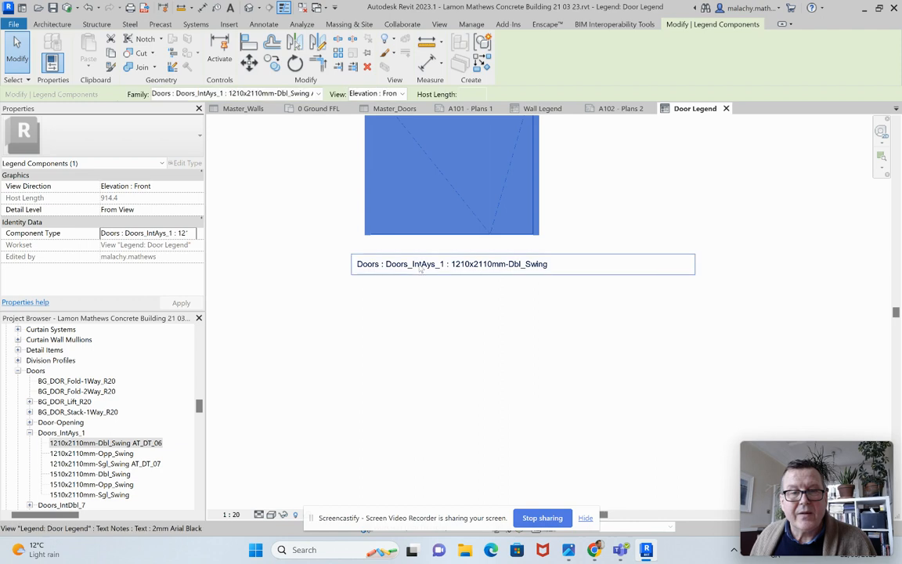
Step: Replace the text note below the door elevation with the copied name "Doors : Doors_IntAys_1 : 1210x2110mm-Dbl_Swing AT_DT_06"
{"action": "left_click", "coordinate": [383, 266]}
{"action": "left_click", "coordinate": [560, 264]}
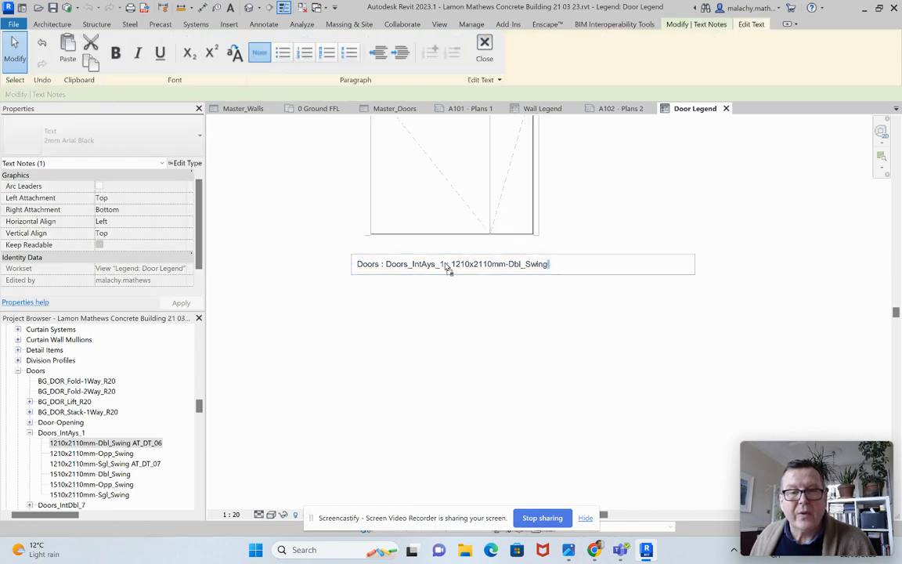
{"action": "left_click_drag", "start_coordinate": [566, 266], "coordinate": [350, 267]}
{"action": "key", "text": "ctrl+v"}
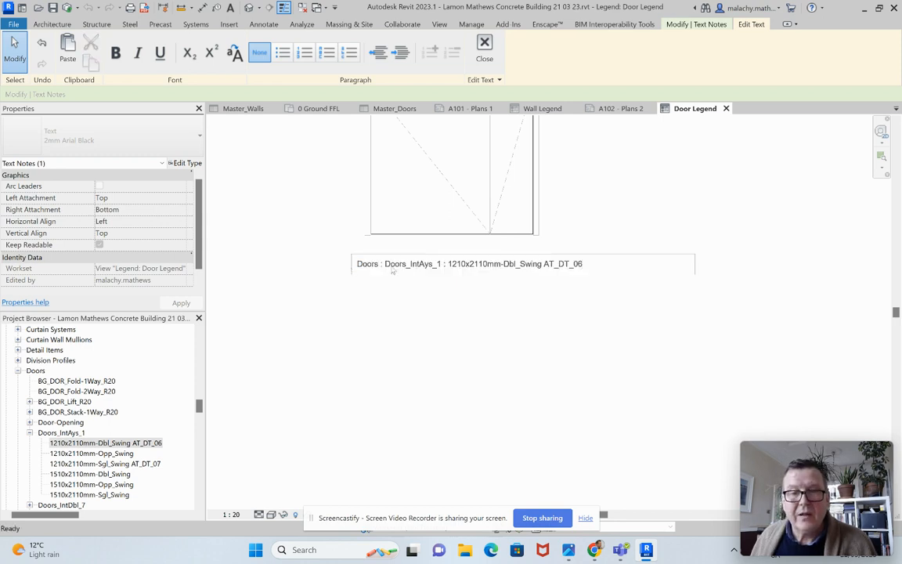
{"action": "left_click", "coordinate": [500, 315]}
{"action": "left_click", "coordinate": [441, 282]}
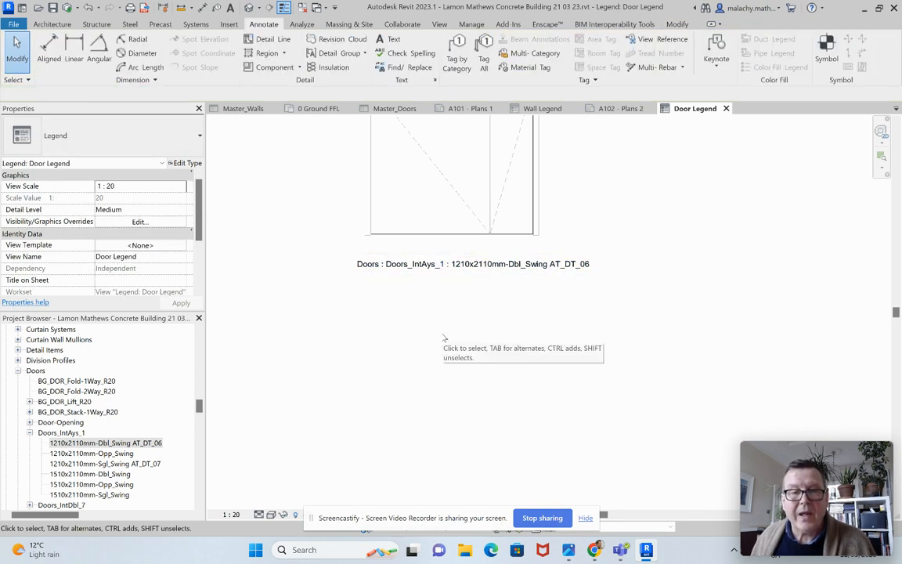
Step: Switch to sheet A101 - Plans 1 and deactivate the Wall Legend view on it
{"action": "scroll", "coordinate": [441, 351], "scroll_direction": "down", "scroll_amount": 5}
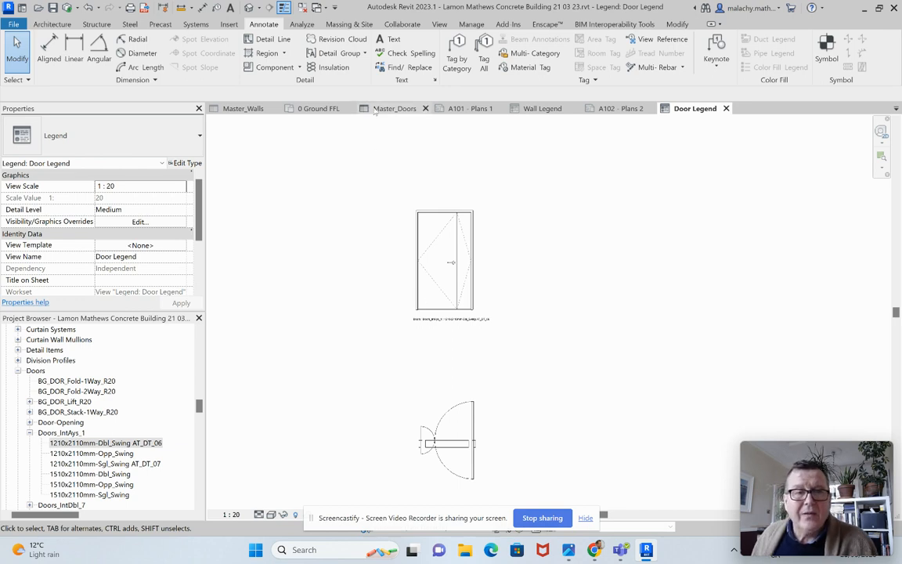
{"action": "left_click", "coordinate": [317, 108]}
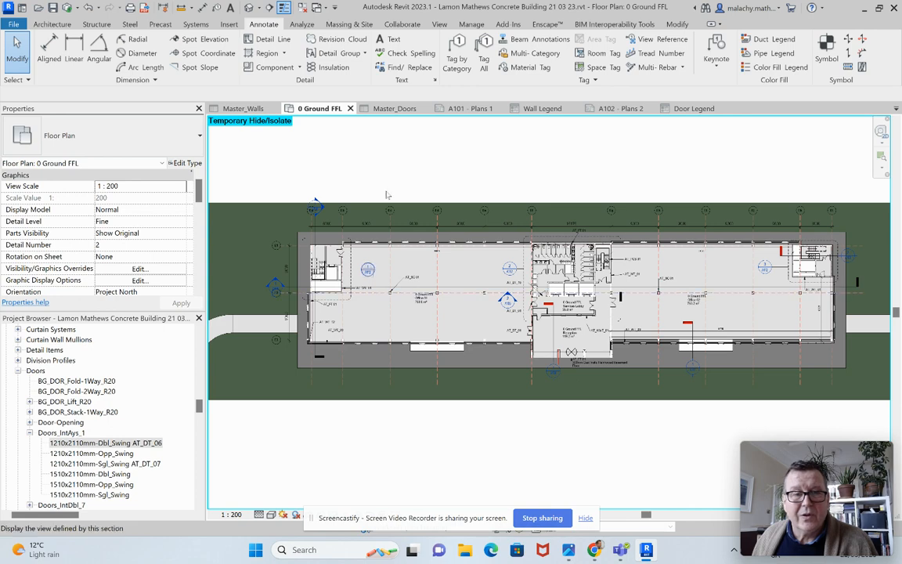
{"action": "left_click", "coordinate": [470, 108]}
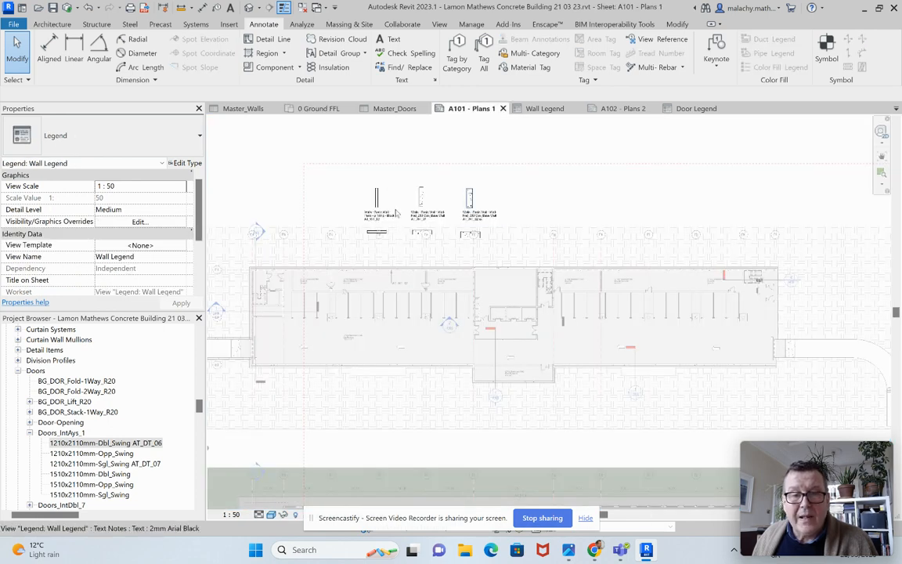
{"action": "right_click", "coordinate": [513, 205]}
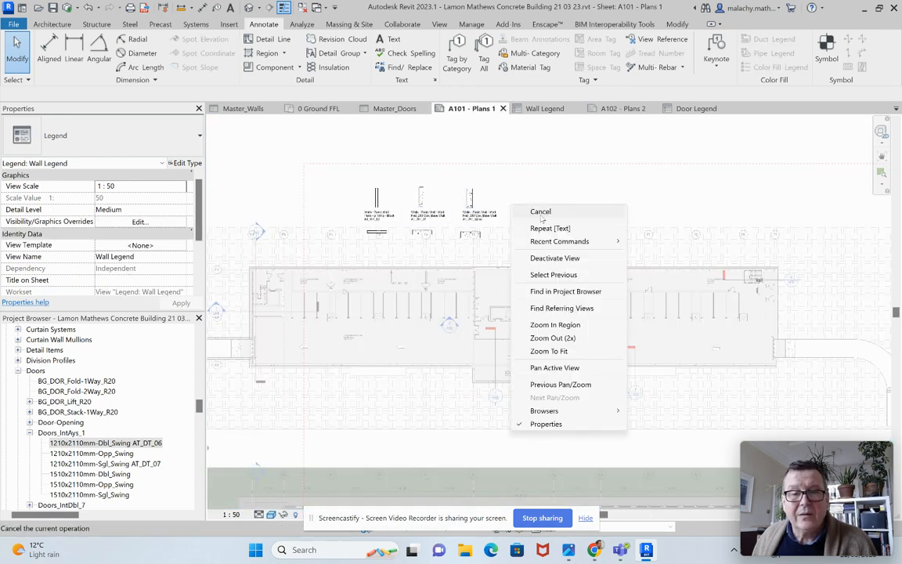
{"action": "left_click", "coordinate": [556, 258]}
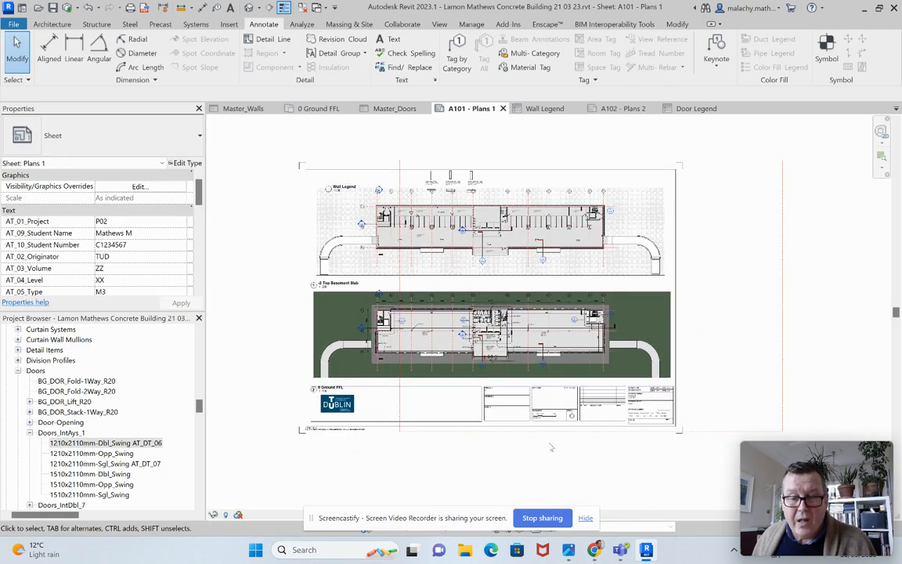
Step: Activate the Wall Legend viewport, delete the four red 2 DPC border lines around it, and deactivate the view
{"action": "left_click", "coordinate": [707, 438]}
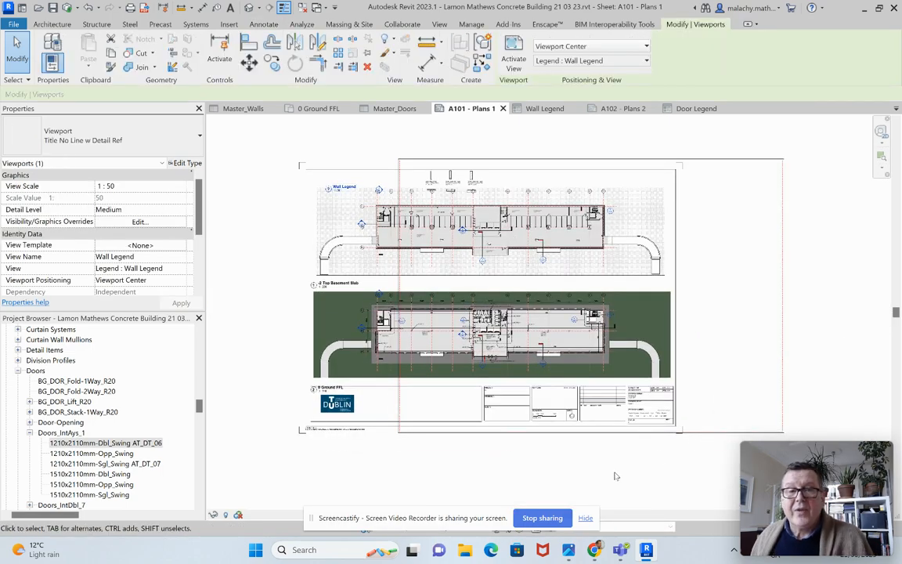
{"action": "left_click", "coordinate": [511, 59]}
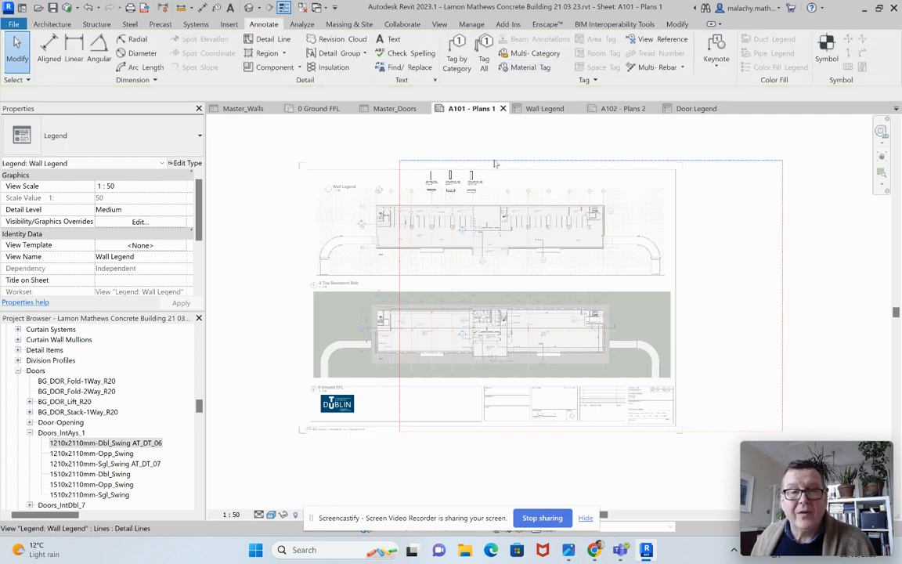
{"action": "left_click", "coordinate": [495, 162]}
{"action": "key", "text": "Delete"}
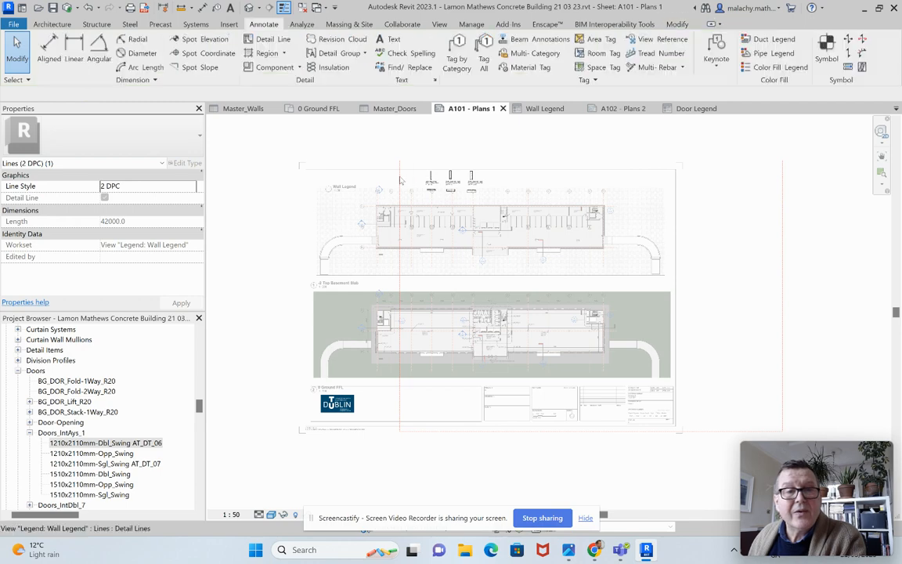
{"action": "left_click", "coordinate": [400, 179]}
{"action": "key", "text": "Delete"}
{"action": "left_click", "coordinate": [461, 431]}
{"action": "key", "text": "Delete"}
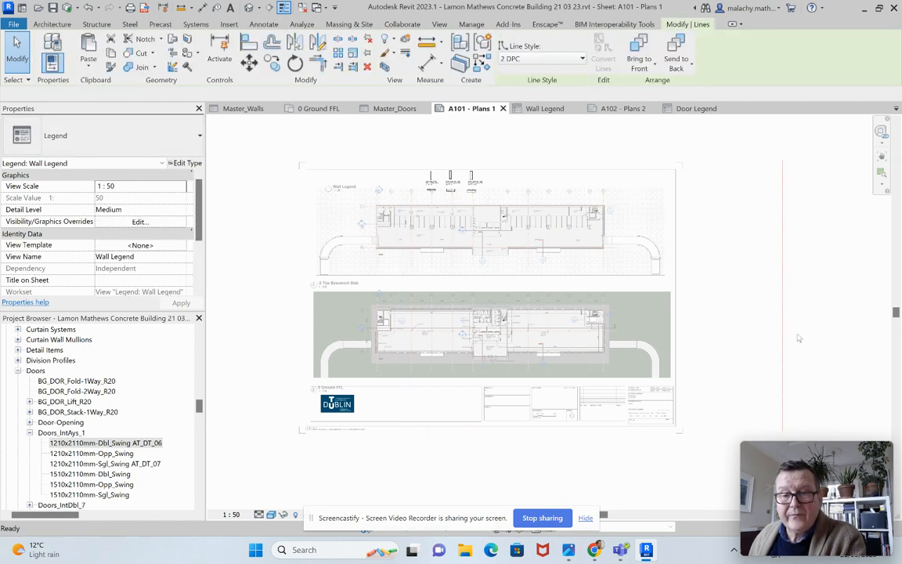
{"action": "left_click", "coordinate": [784, 343]}
{"action": "key", "text": "Delete"}
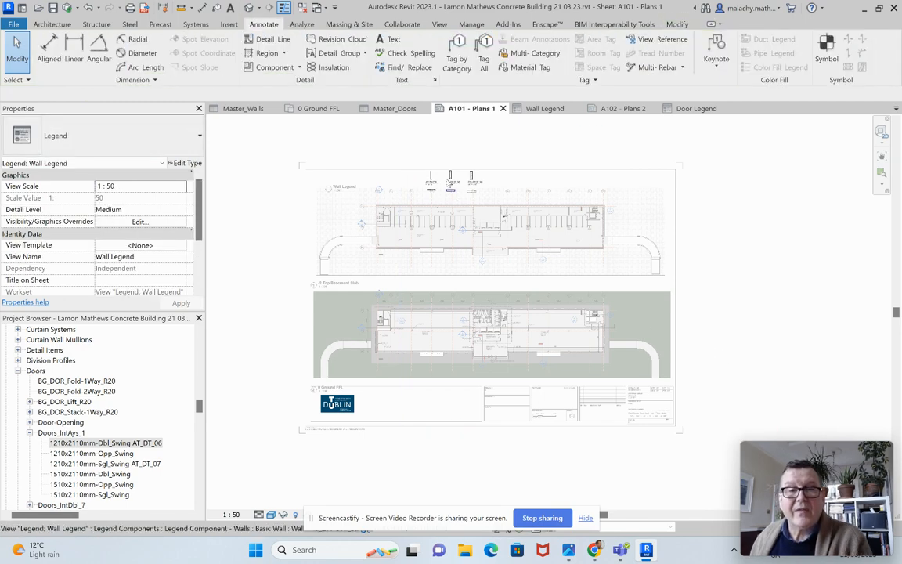
{"action": "right_click", "coordinate": [510, 172]}
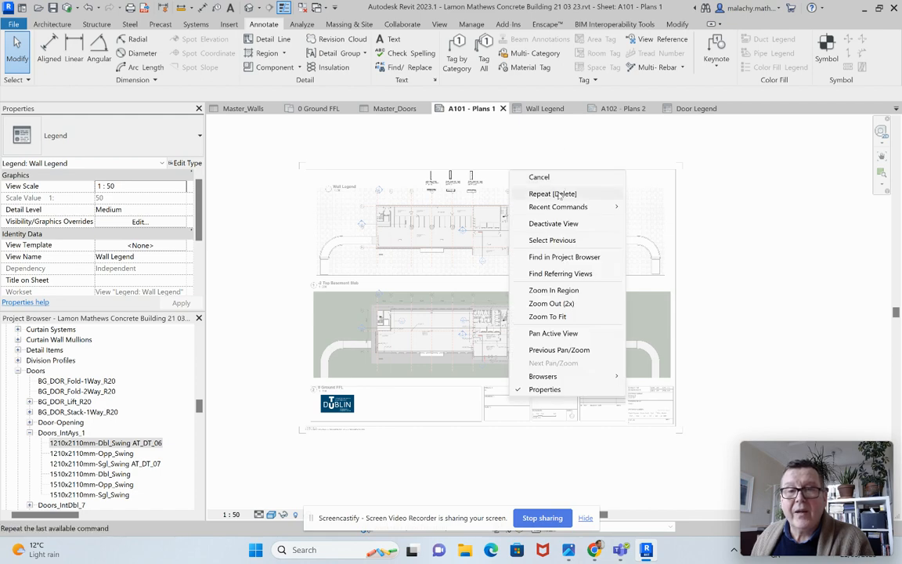
{"action": "left_click", "coordinate": [553, 223]}
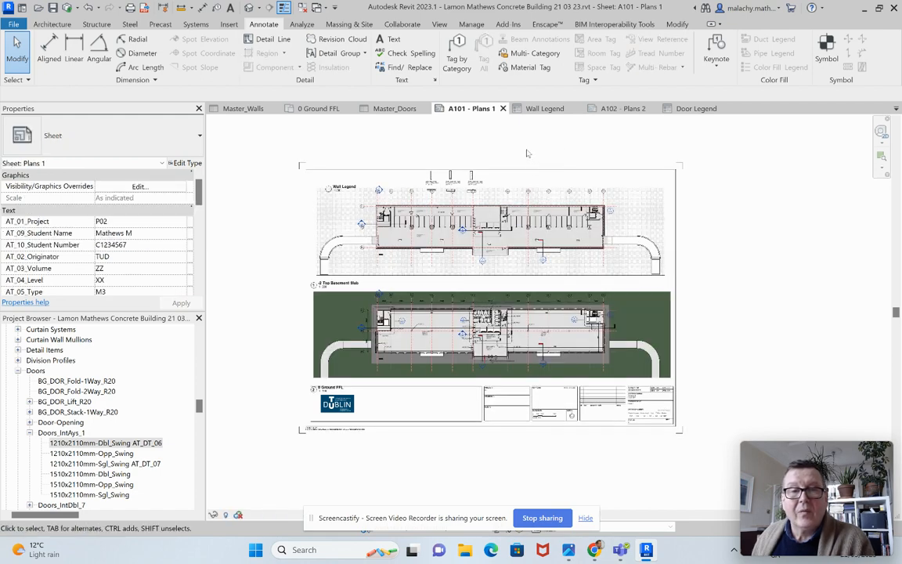
{"action": "scroll", "coordinate": [418, 190], "scroll_direction": "up", "scroll_amount": 4}
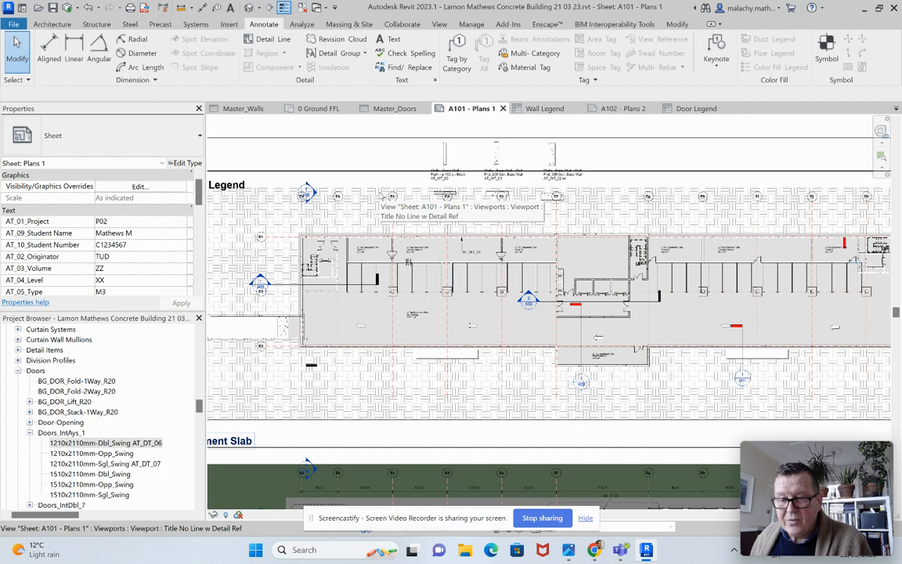
{"action": "scroll", "coordinate": [474, 327], "scroll_direction": "down", "scroll_amount": 4}
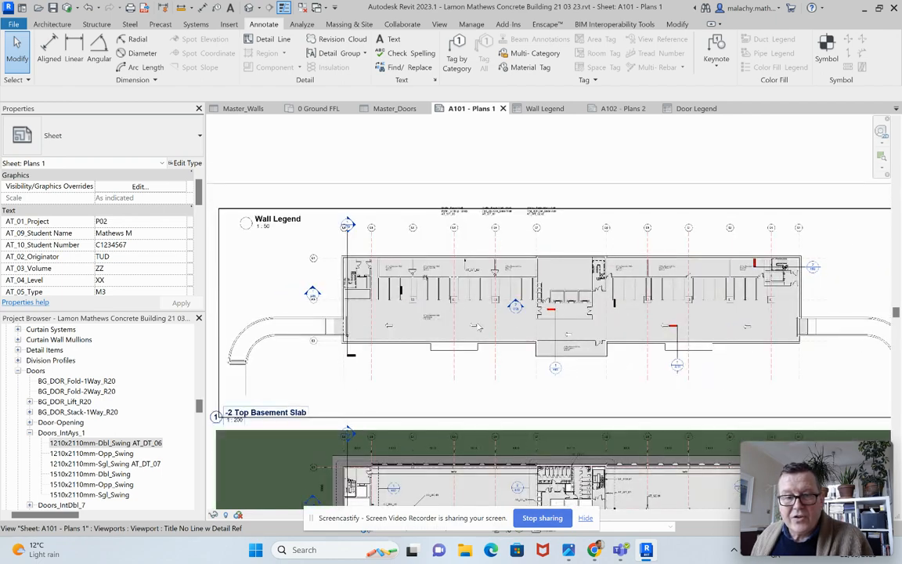